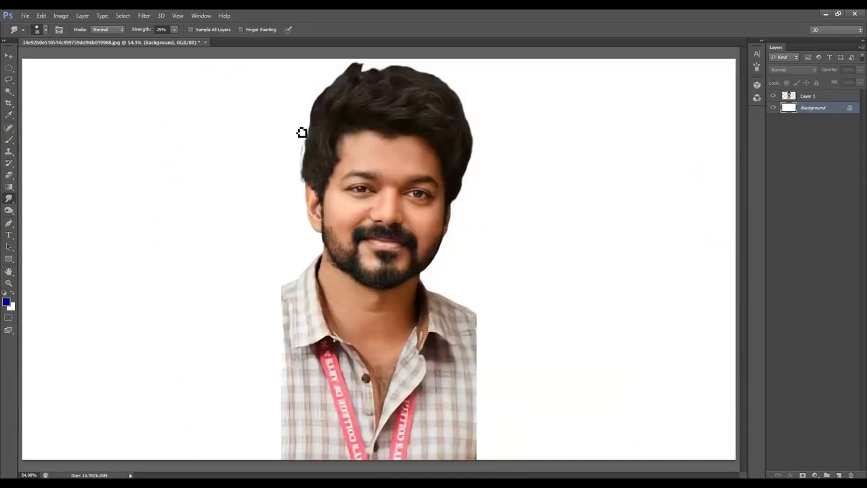
- Sharpen Layer 1 with Unsharp Mask at a small radius, then switch to the Smudge tool
left_click(61, 15)
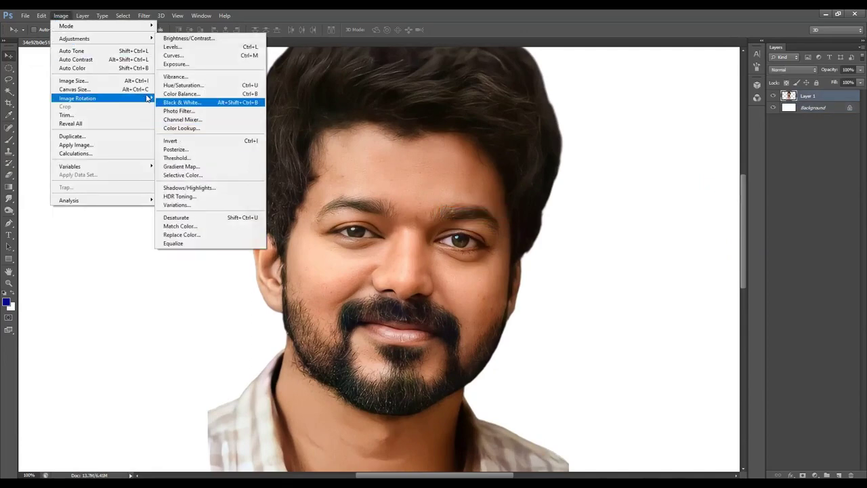
left_click(274, 182)
left_click_drag(588, 244, 586, 243)
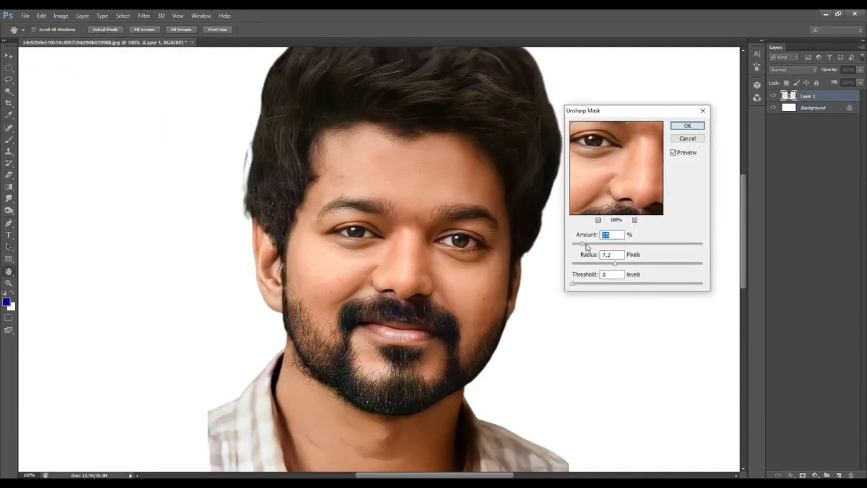
left_click(593, 262)
left_click(687, 127)
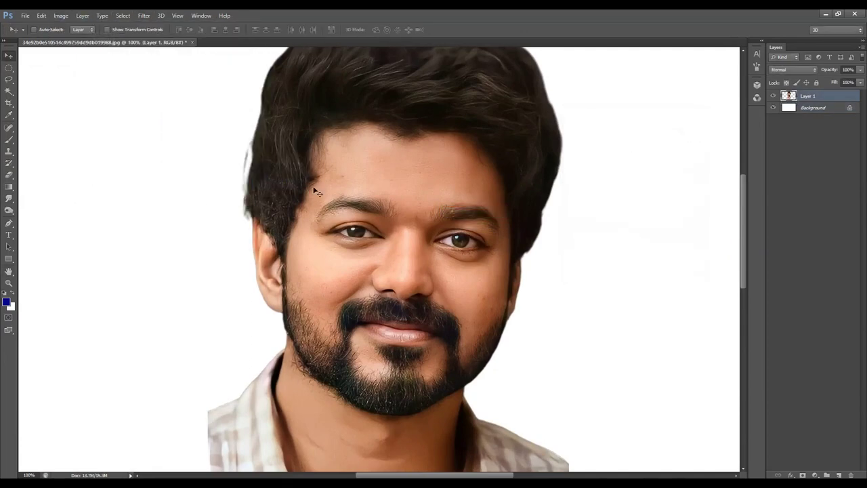
left_click(9, 198)
- Zoom in, set the smudge brush to 20, and smooth the forehead skin along the hairline
key("ctrl+plus")
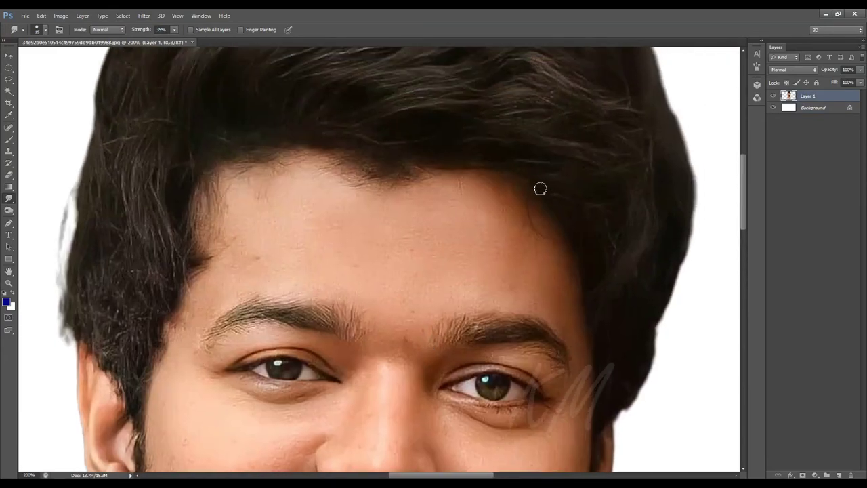
key("bracketright")
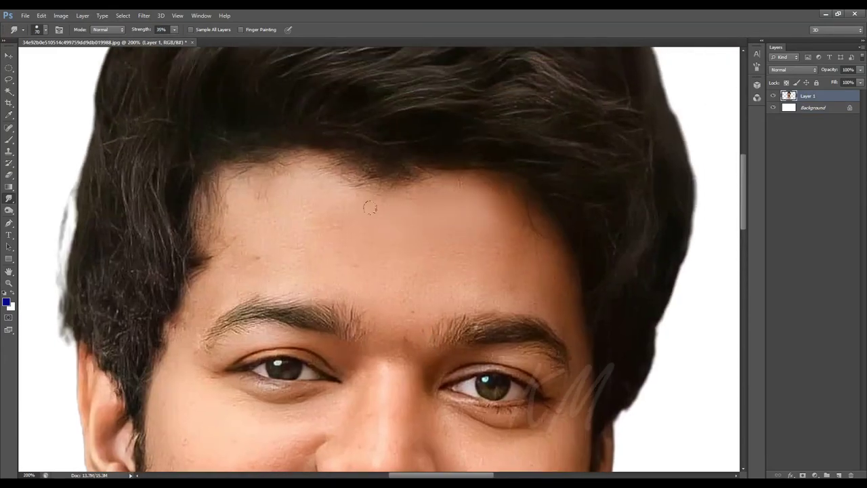
left_click_drag(360, 198, 370, 184)
left_click_drag(224, 205, 215, 185)
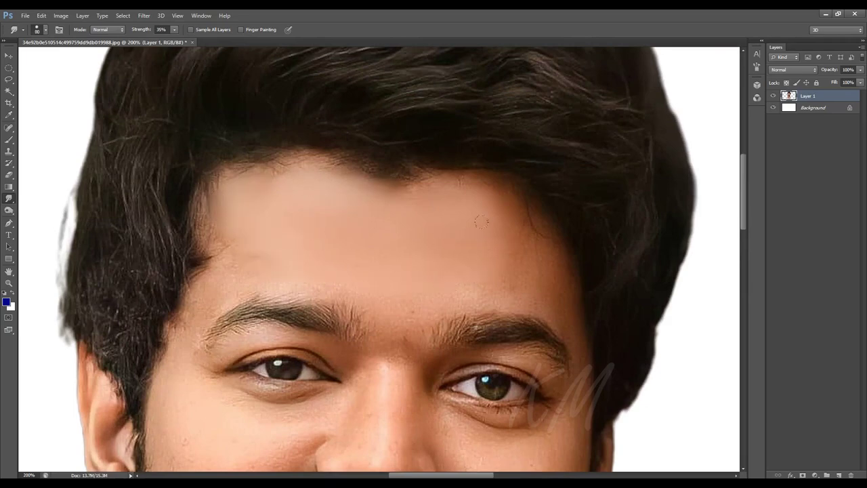
left_click_drag(425, 177, 258, 173)
left_click_drag(203, 216, 292, 159)
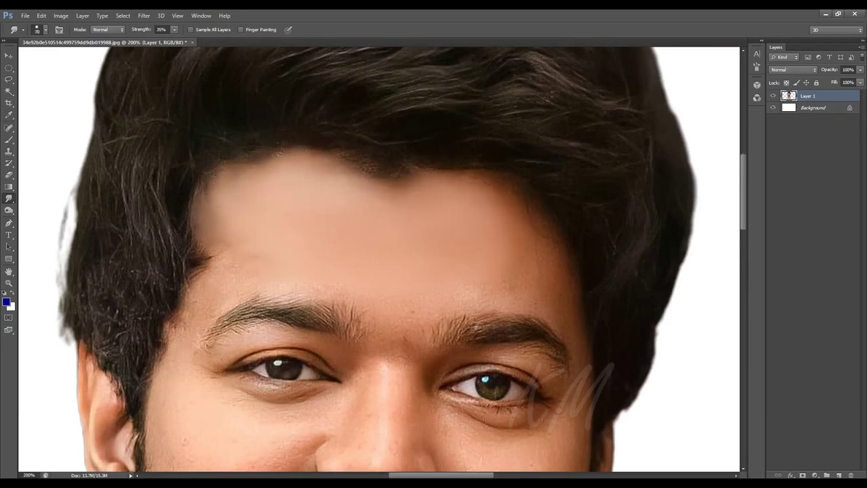
left_click_drag(516, 230, 425, 205)
- Pan to the left side of the head and smudge the skin there
left_click_drag(378, 150, 447, 187)
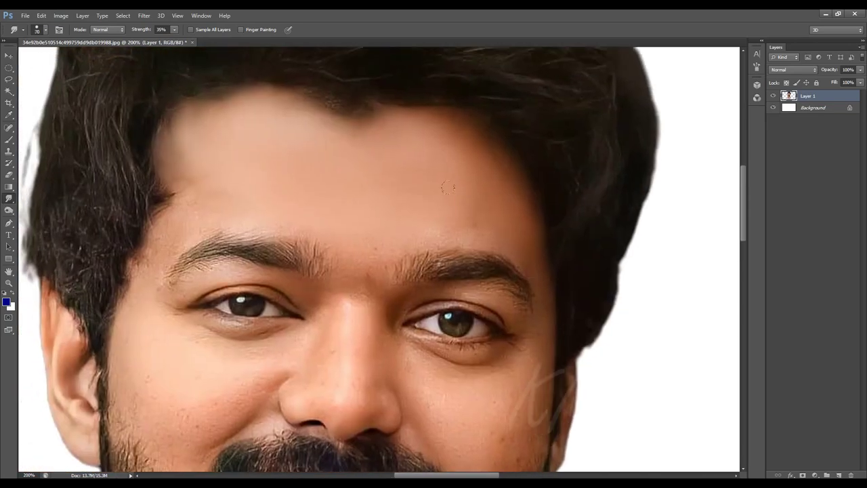
left_click_drag(332, 214, 424, 240)
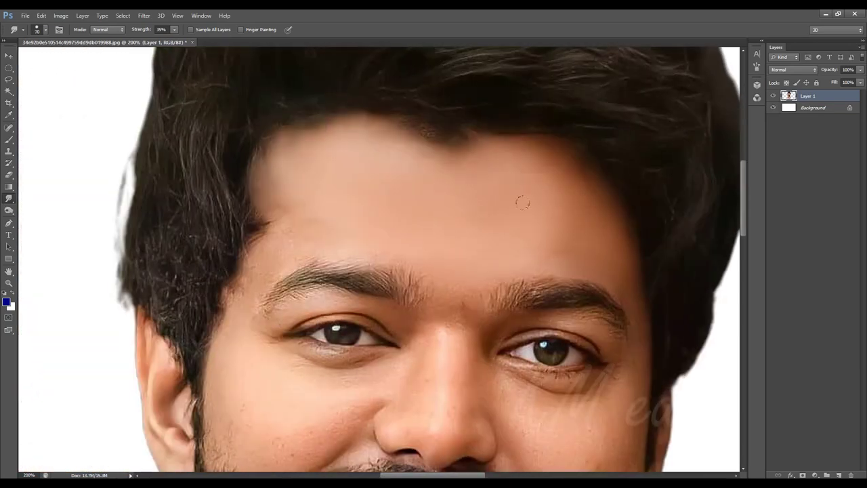
mouse_move(307, 230)
left_mouse_down()
mouse_move(357, 223)
mouse_move(402, 167)
left_mouse_up()
left_click_drag(373, 106, 395, 165)
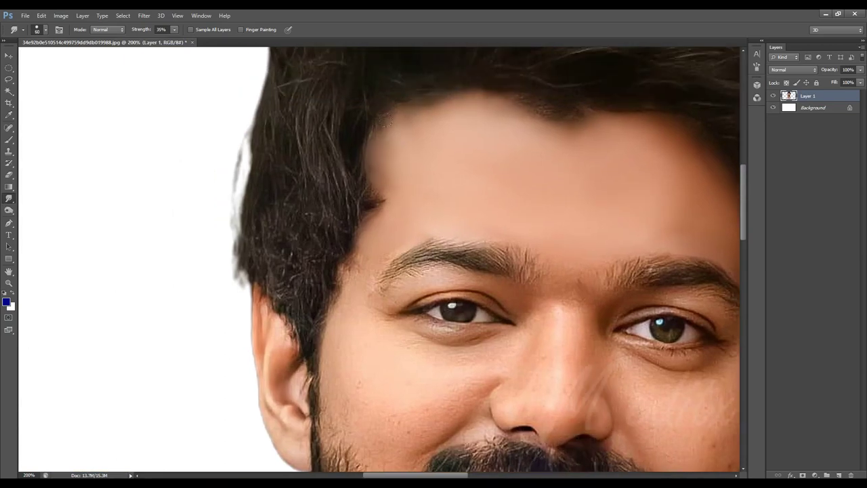
left_click_drag(450, 131, 469, 111)
scroll(380, 207, "down", 3)
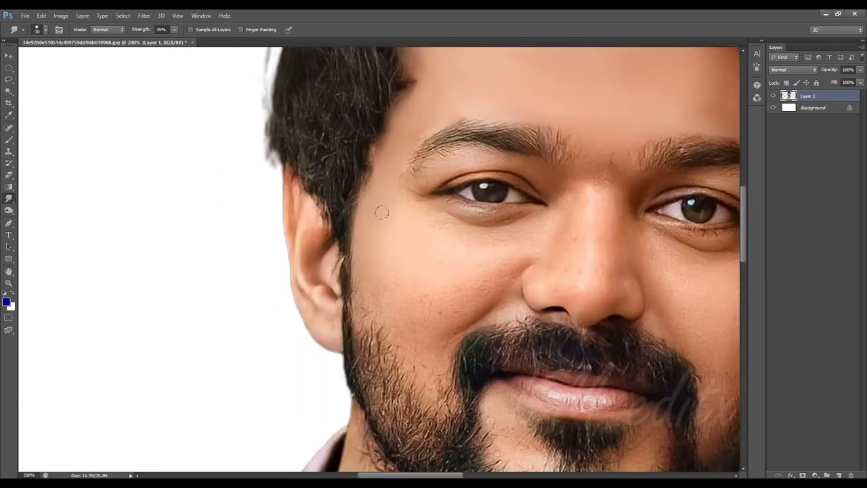
scroll(390, 221, "down", 1)
scroll(462, 225, "down", 1)
scroll(421, 203, "down", 1)
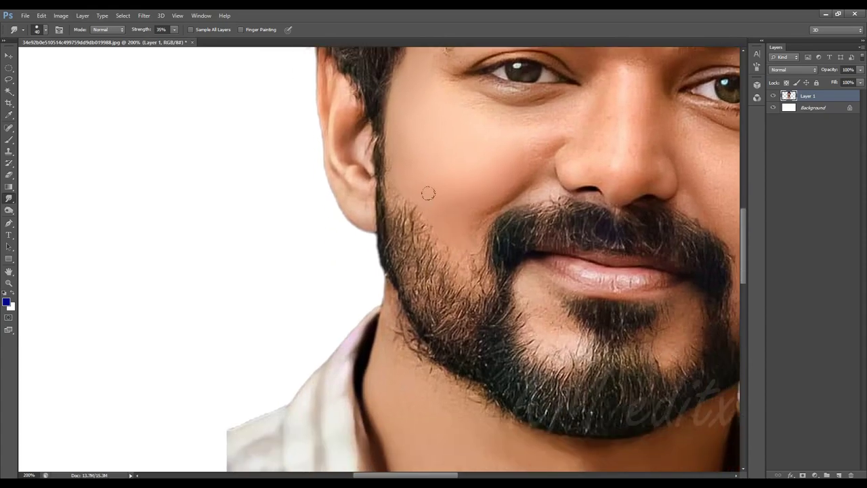
- Smooth the cheek and nose skin, then return to the forehead and hairline
mouse_move(470, 202)
left_mouse_down()
mouse_move(449, 239)
mouse_move(382, 211)
left_mouse_up()
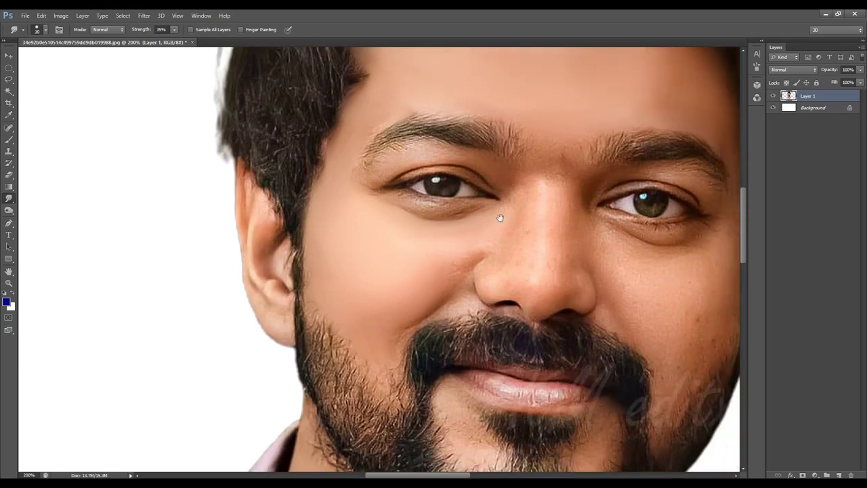
left_click_drag(500, 218, 460, 222)
scroll(442, 216, "down", 1)
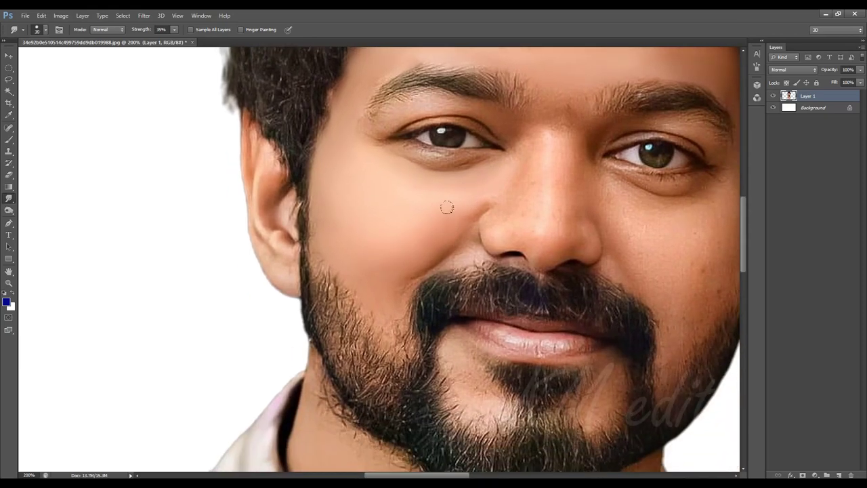
scroll(420, 230, "down", 1)
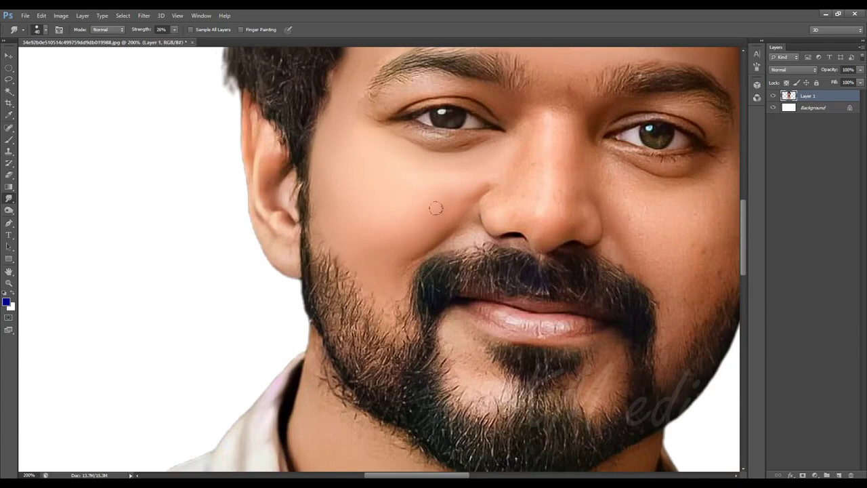
left_click_drag(481, 184, 423, 244)
scroll(447, 232, "right", 1)
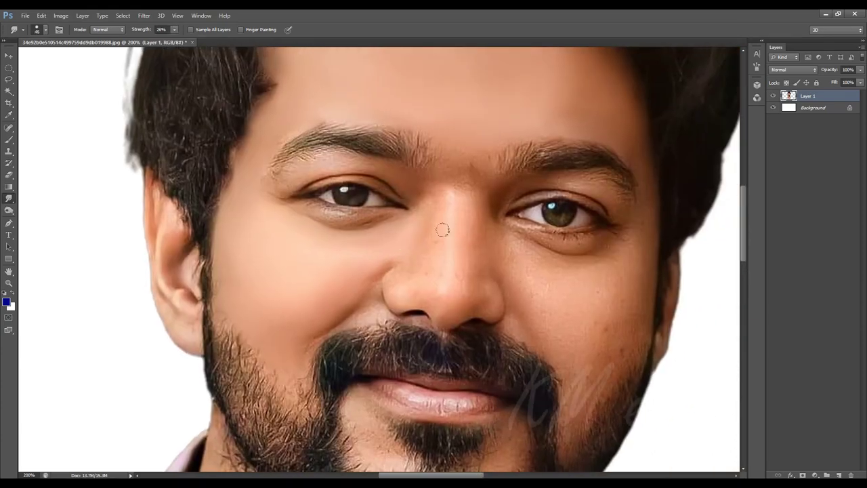
scroll(464, 203, "down", 1)
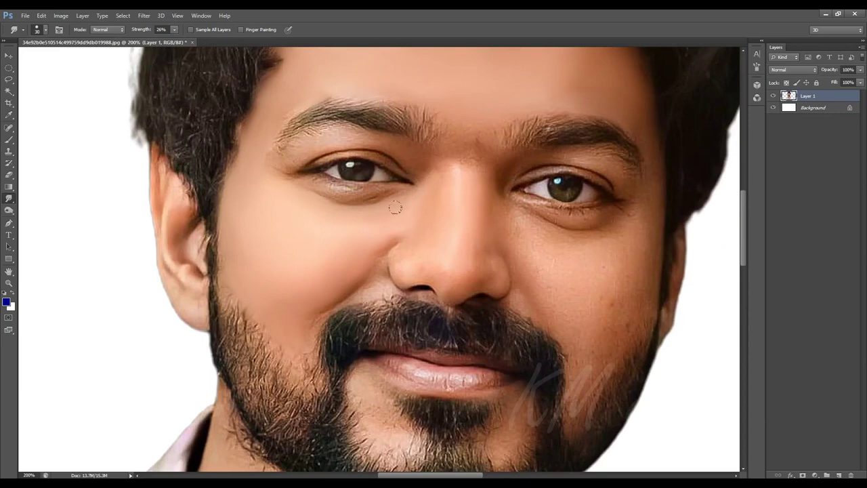
scroll(396, 208, "down", 1)
scroll(406, 220, "left", 1)
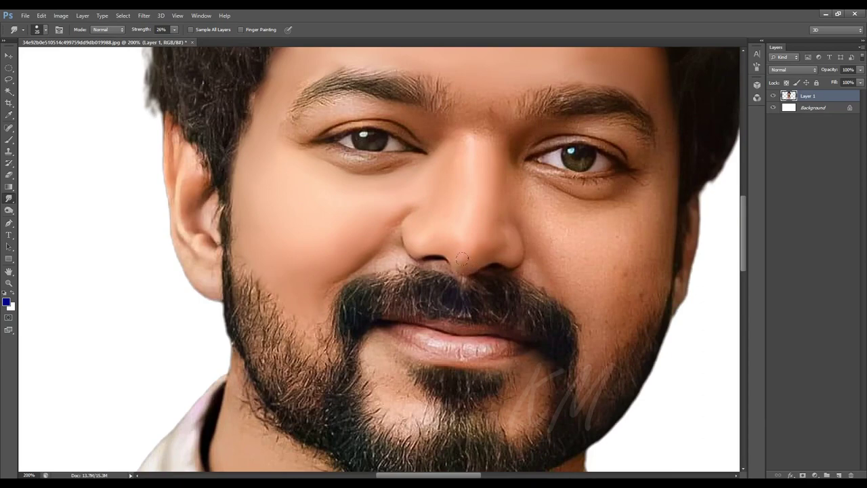
scroll(462, 258, "up", 1)
scroll(474, 237, "up", 1)
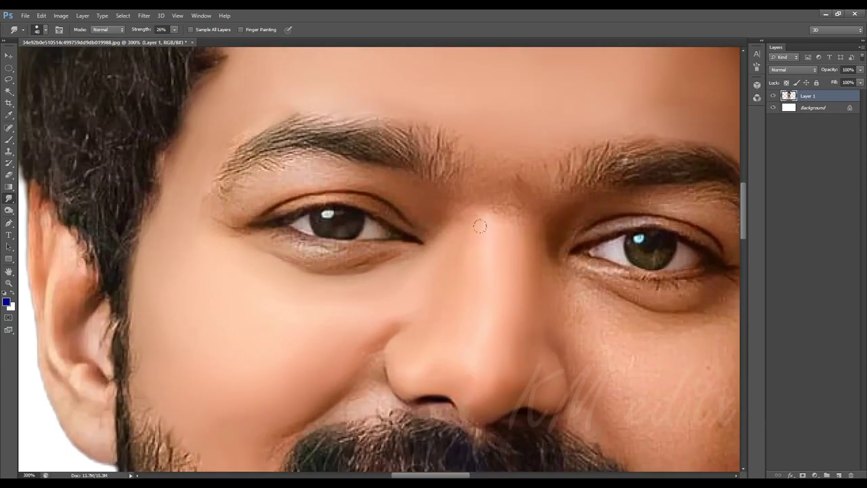
- Navigate to the brow area and smudge the dark shadow between the eyebrows
scroll(468, 291, "down", 1)
scroll(467, 291, "left", 1)
scroll(406, 270, "down", 2)
scroll(406, 271, "left", 1)
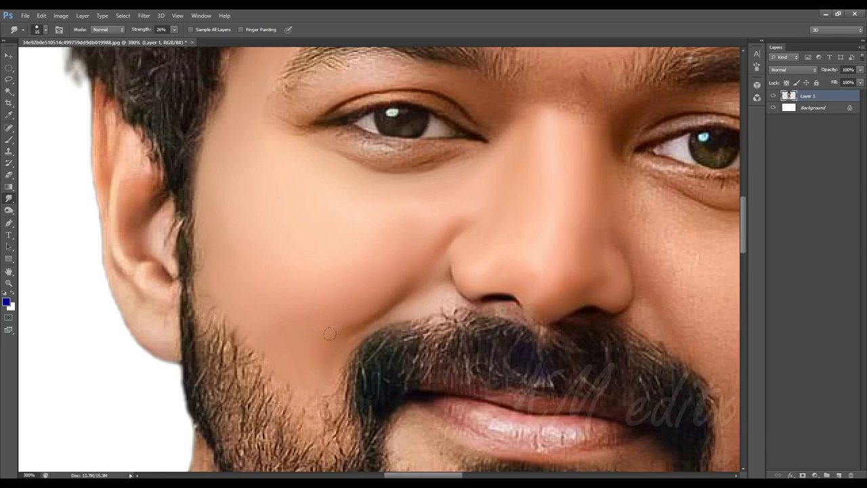
scroll(474, 312, "up", 2)
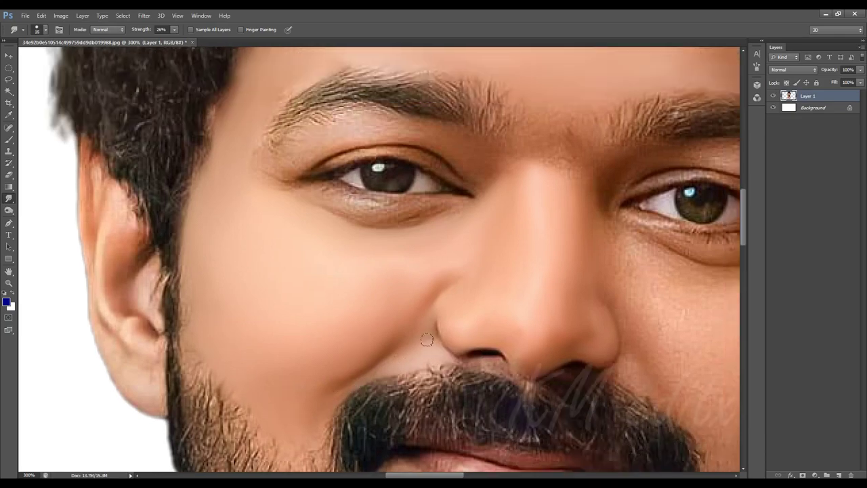
scroll(420, 338, "up", 1)
scroll(396, 286, "down", 3)
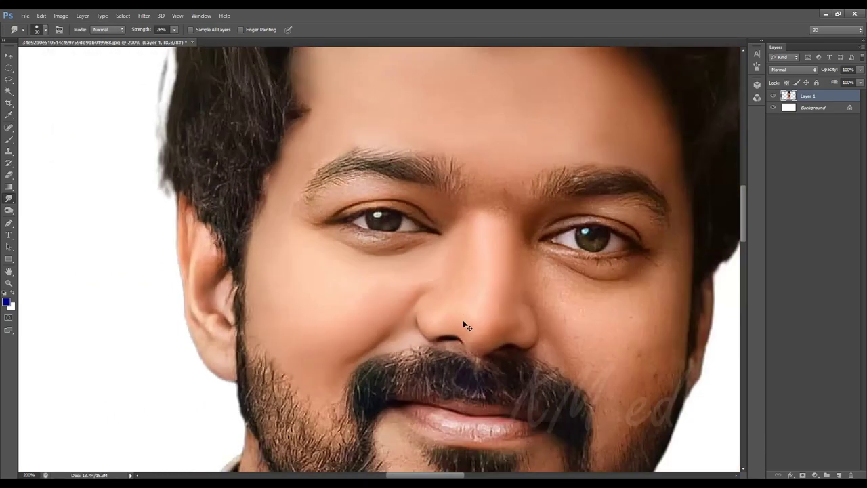
scroll(396, 286, "down", 3)
scroll(394, 324, "up", 4)
scroll(395, 324, "up", 2)
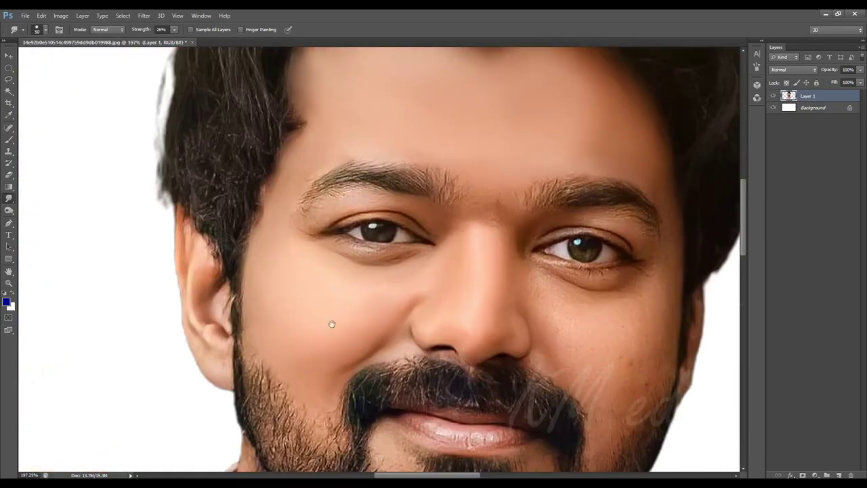
scroll(335, 304, "right", 3)
scroll(266, 285, "up", 2)
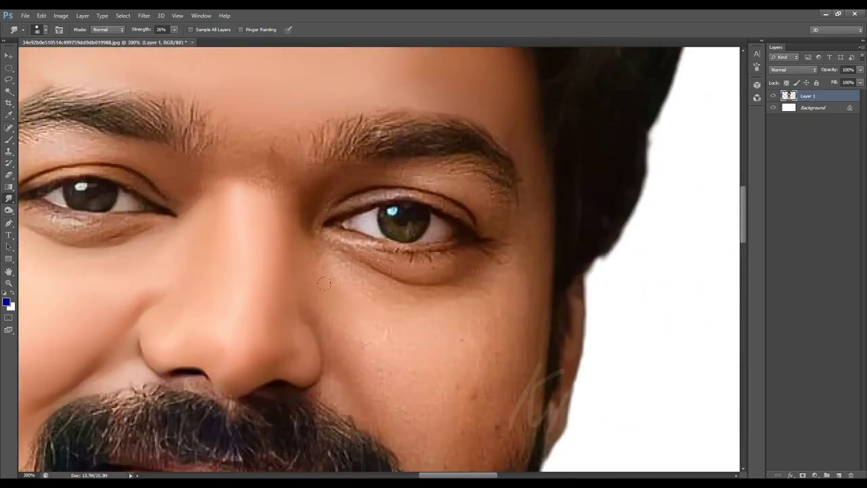
scroll(325, 273, "down", 2)
scroll(325, 274, "right", 1)
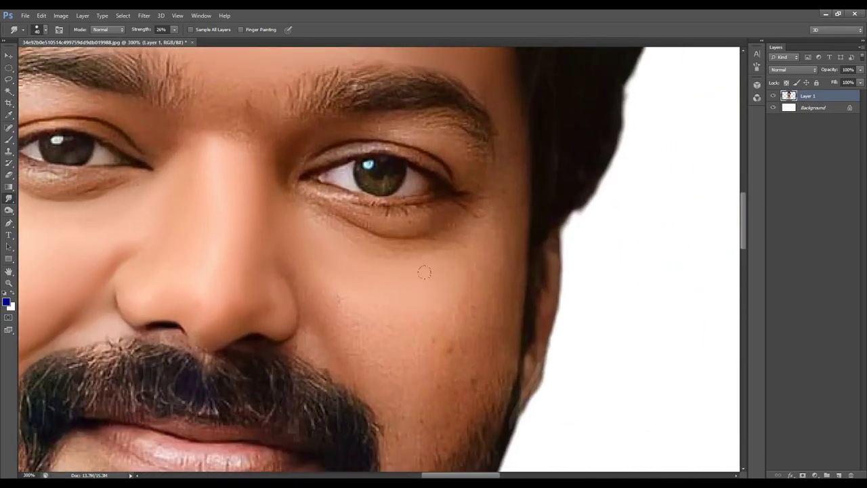
scroll(381, 246, "down", 2)
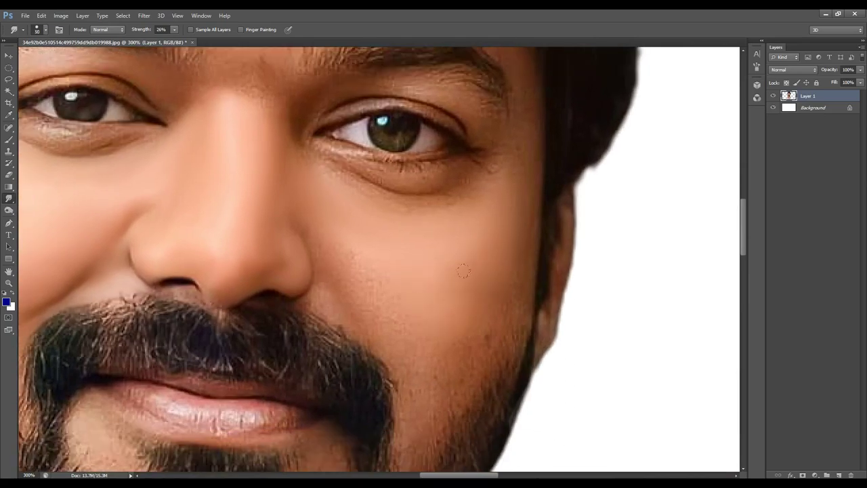
scroll(474, 284, "up", 3)
scroll(522, 295, "down", 3)
scroll(503, 375, "down", 2)
scroll(503, 375, "left", 1)
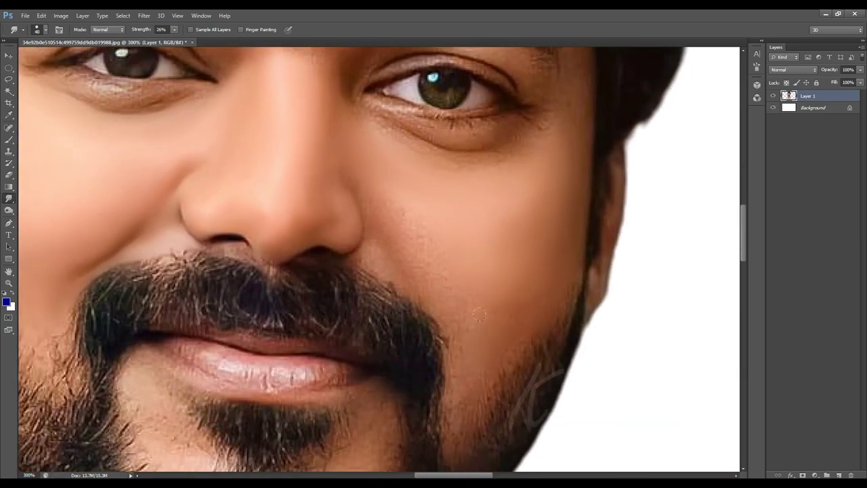
scroll(430, 298, "up", 3)
scroll(430, 299, "left", 1)
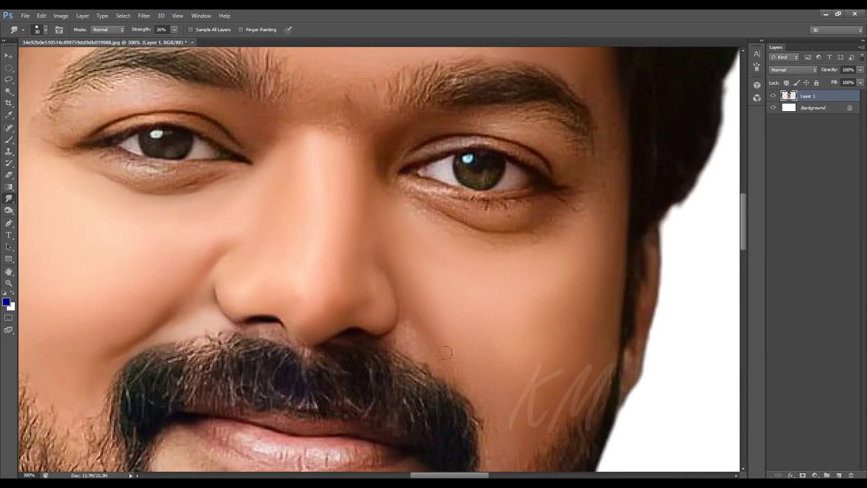
scroll(445, 352, "down", 3)
scroll(451, 286, "right", 2)
scroll(499, 281, "down", 1)
scroll(499, 280, "left", 1)
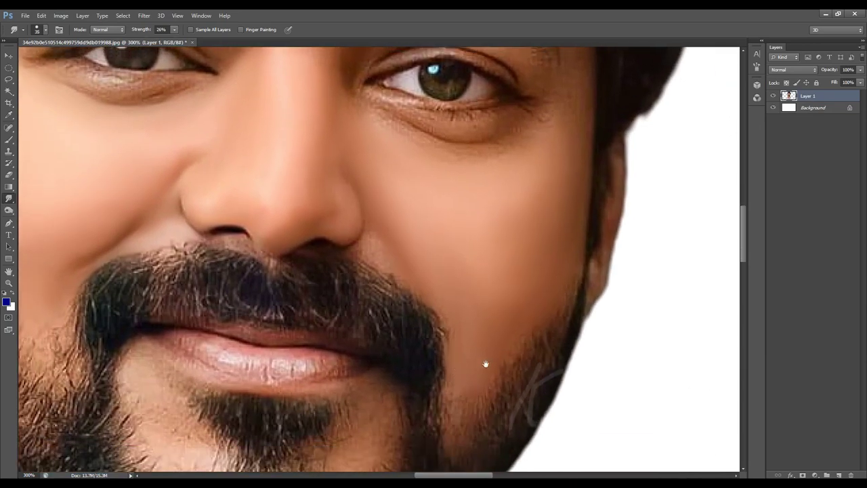
scroll(484, 361, "up", 1)
scroll(431, 358, "up", 4)
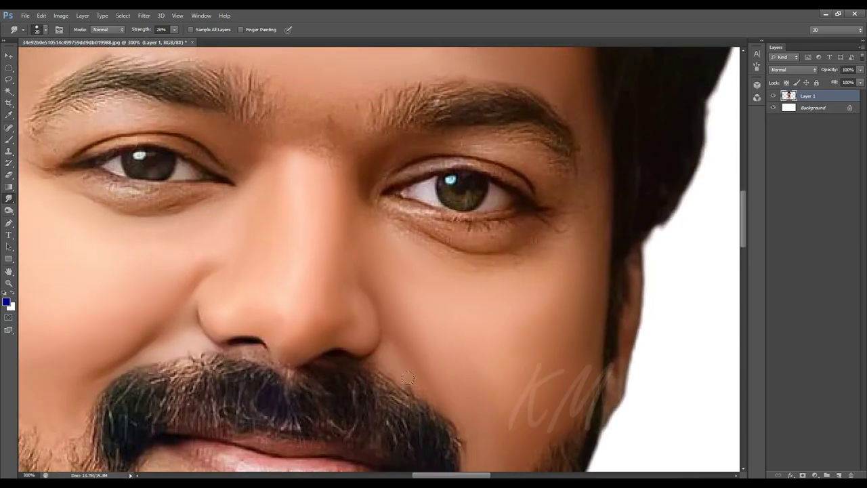
scroll(409, 378, "up", 3)
scroll(408, 378, "left", 3)
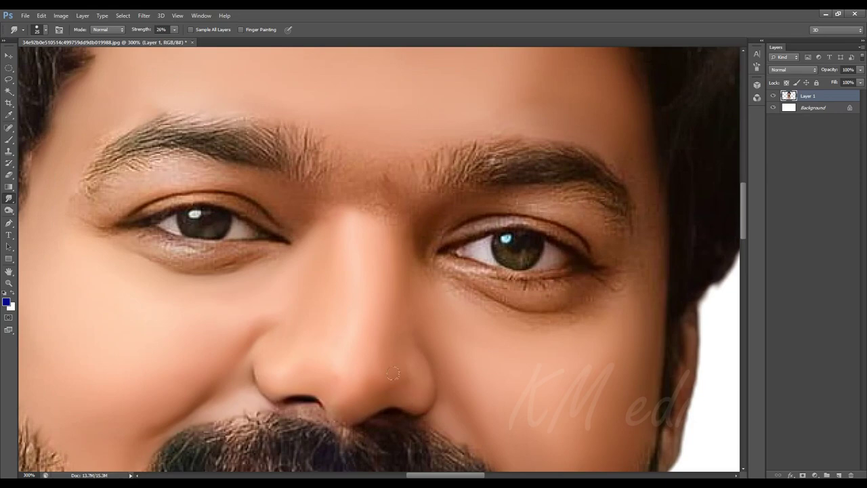
scroll(393, 373, "left", 2)
scroll(388, 373, "left", 2)
scroll(362, 383, "up", 3)
scroll(362, 381, "up", 3)
scroll(420, 343, "right", 2)
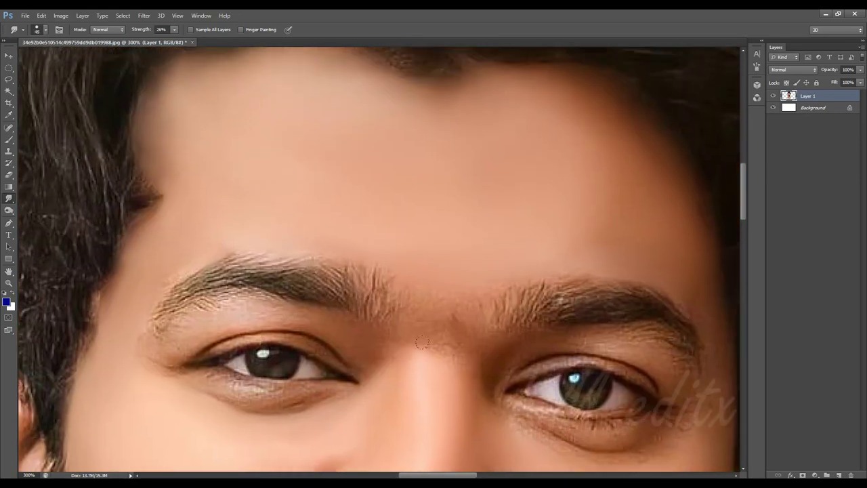
left_click_drag(421, 344, 448, 347)
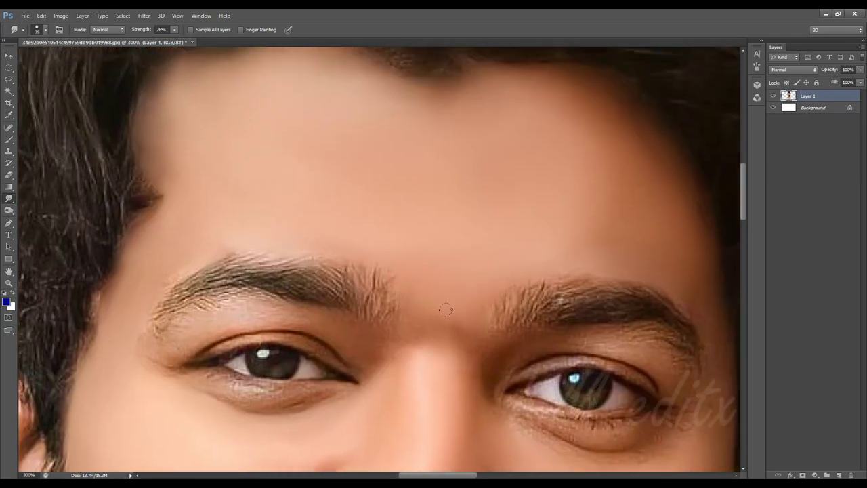
- Move over to the left eye to smooth its skin and eyebrow into painted strokes
scroll(444, 331, "left", 2)
scroll(474, 316, "left", 5)
scroll(474, 316, "down", 1)
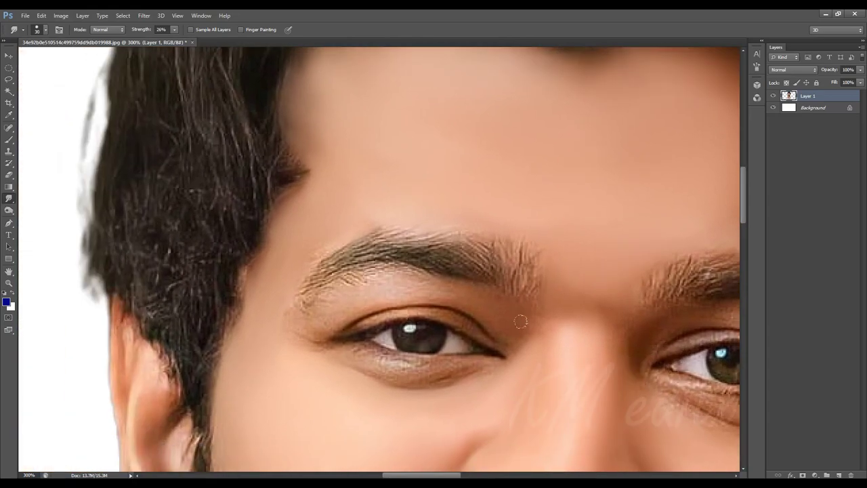
scroll(518, 342, "left", 2)
scroll(519, 342, "up", 1)
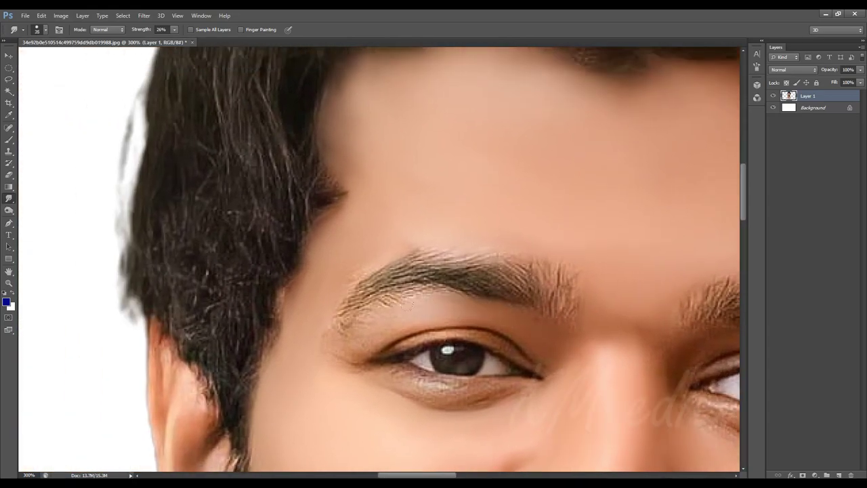
scroll(433, 292, "left", 2)
scroll(433, 291, "down", 1)
scroll(397, 305, "up", 1)
- Blend the bright lower-eyelid edge into the surrounding skin around the eyes
scroll(365, 350, "right", 2)
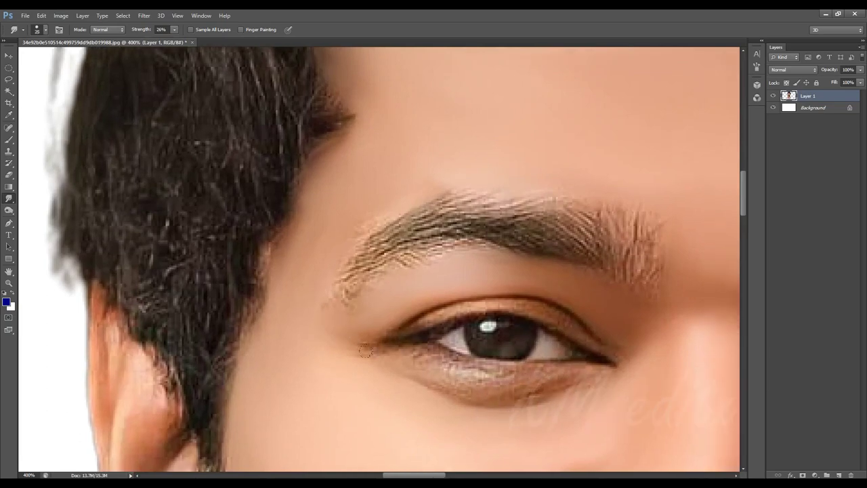
left_click_drag(417, 361, 575, 373)
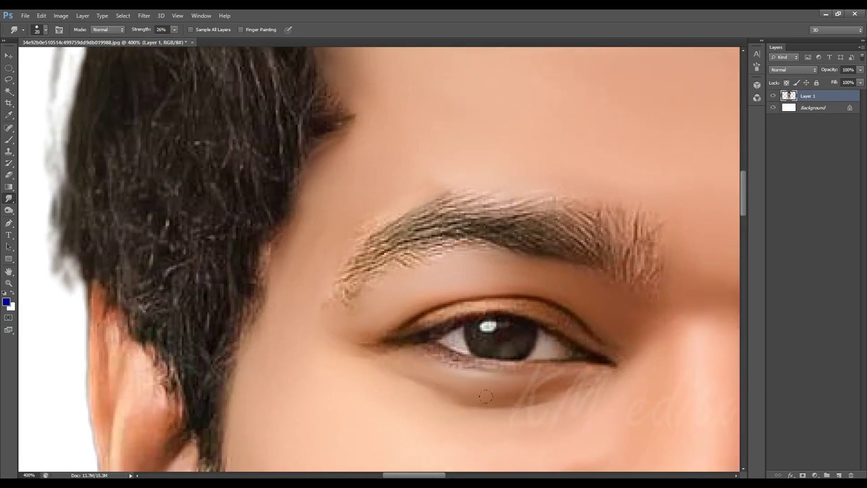
scroll(485, 396, "right", 5)
scroll(406, 355, "up", 2)
scroll(407, 355, "right", 1)
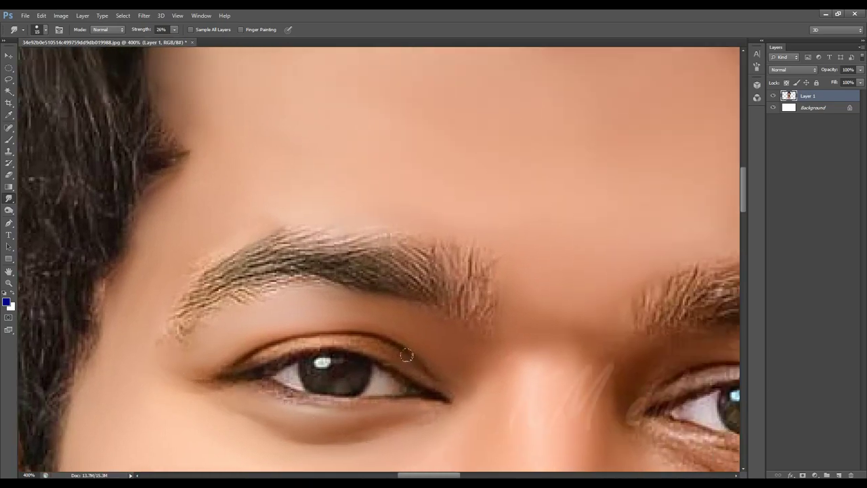
scroll(406, 355, "left", 5)
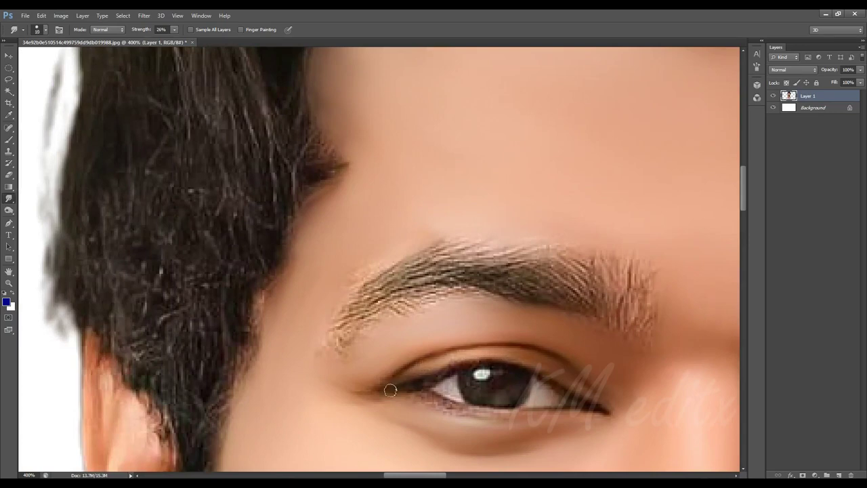
scroll(390, 391, "down", 1)
scroll(390, 391, "right", 1)
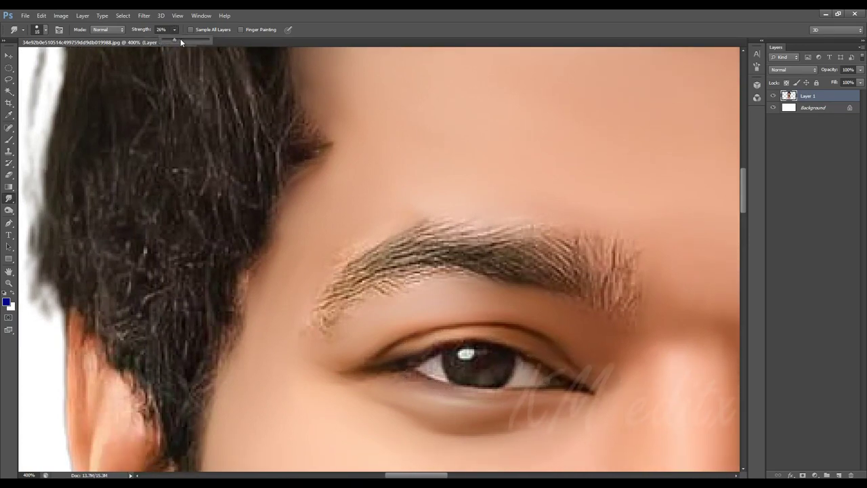
scroll(406, 237, "down", 5)
scroll(406, 237, "right", 3)
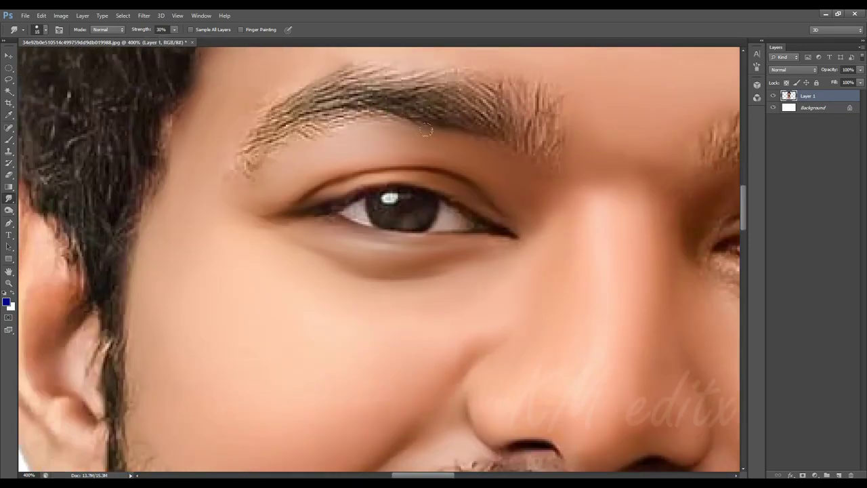
scroll(450, 186, "down", 1)
scroll(450, 187, "right", 4)
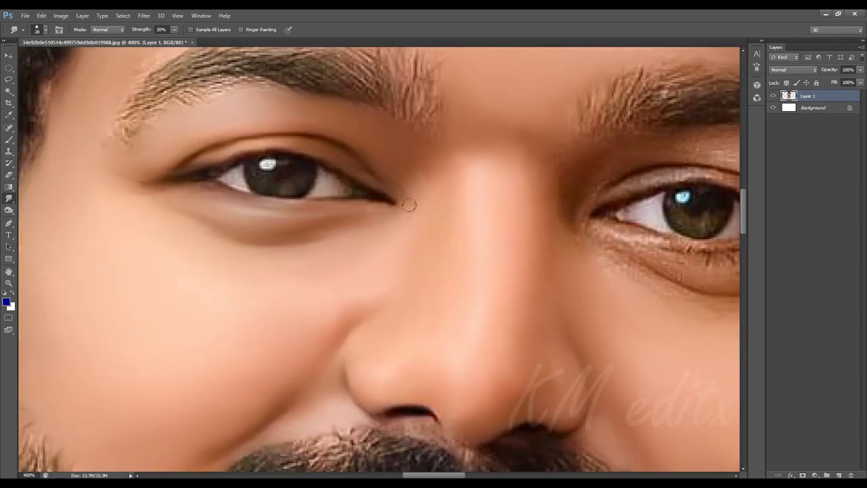
scroll(368, 185, "right", 4)
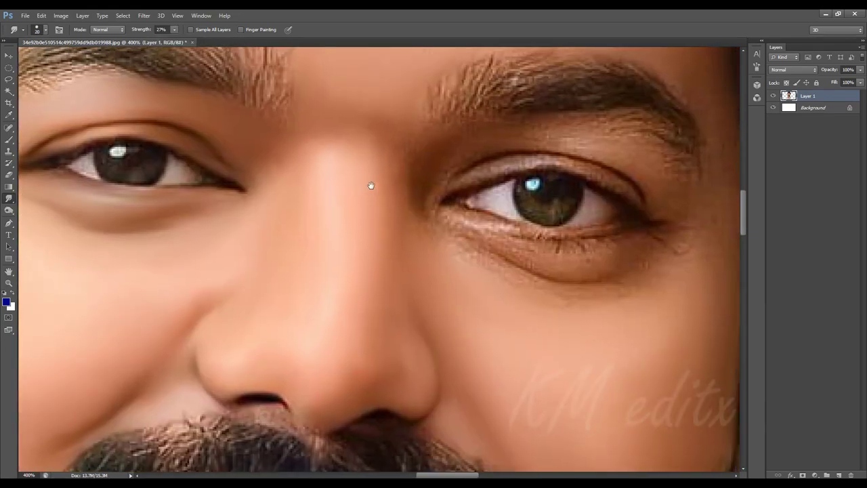
scroll(364, 233, "up", 1)
scroll(304, 218, "right", 2)
scroll(304, 218, "down", 1)
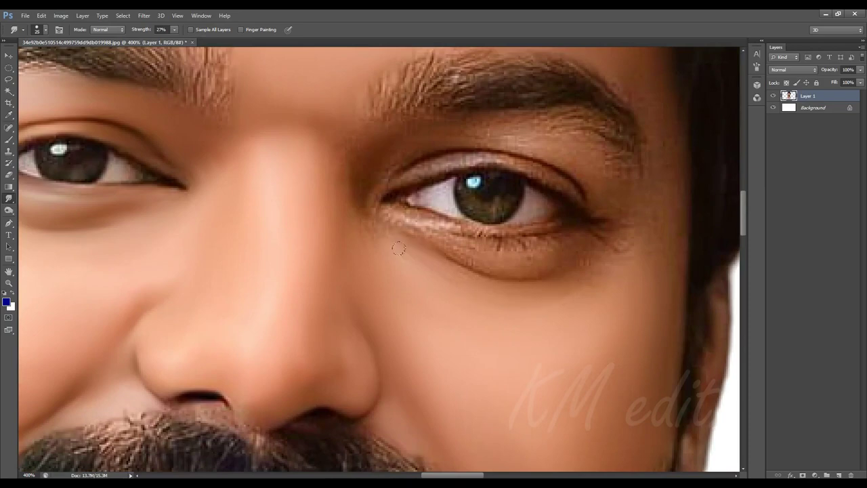
scroll(545, 254, "up", 1)
scroll(546, 255, "left", 1)
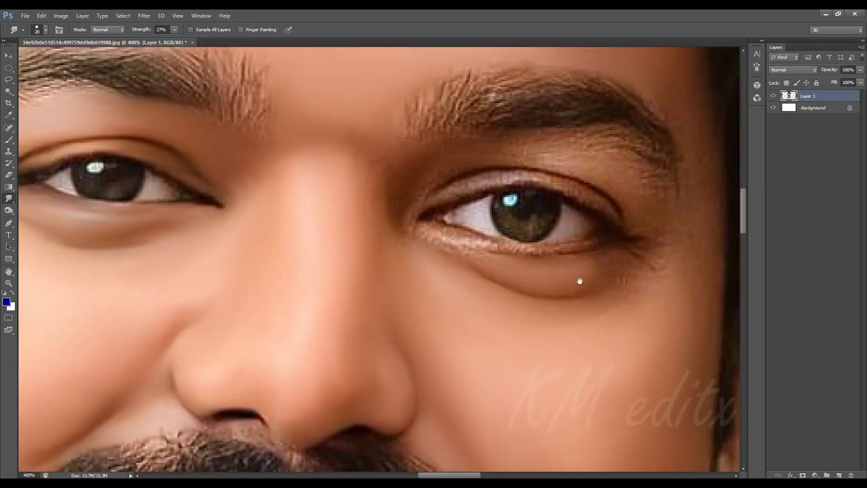
scroll(435, 237, "up", 2)
scroll(401, 296, "up", 1)
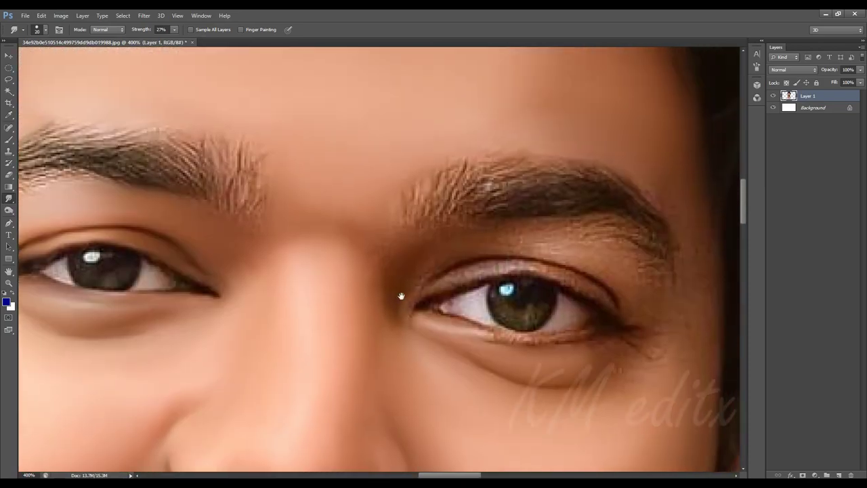
scroll(381, 277, "up", 1)
scroll(365, 291, "right", 2)
scroll(340, 283, "right", 1)
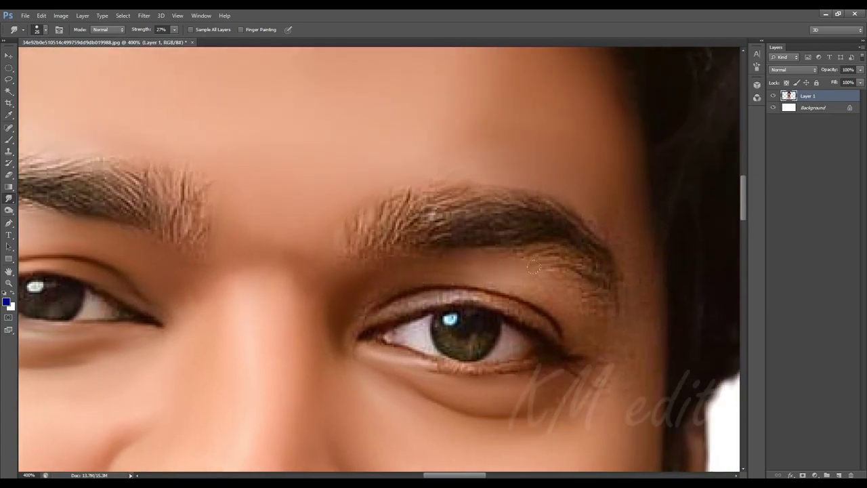
scroll(541, 278, "up", 1)
scroll(541, 278, "left", 1)
scroll(467, 285, "down", 1)
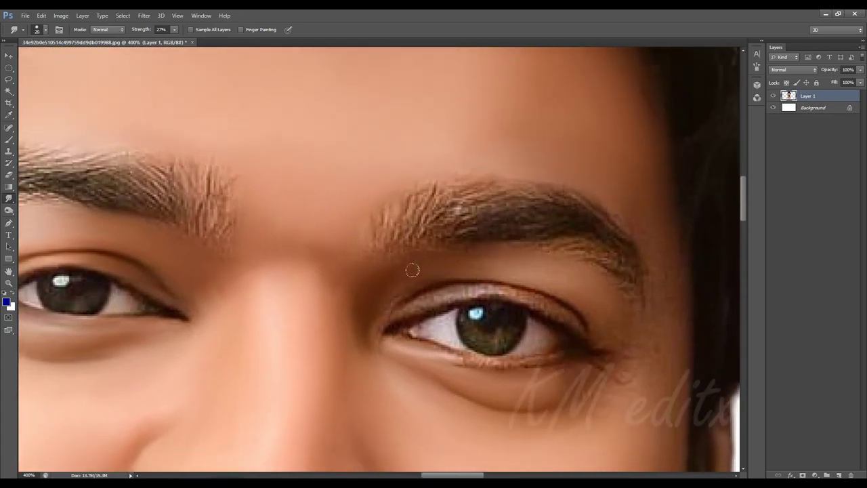
scroll(380, 291, "right", 1)
- Enlarge the smudge brush slightly and smooth the right under-eye and cheek skin
key("bracketright")
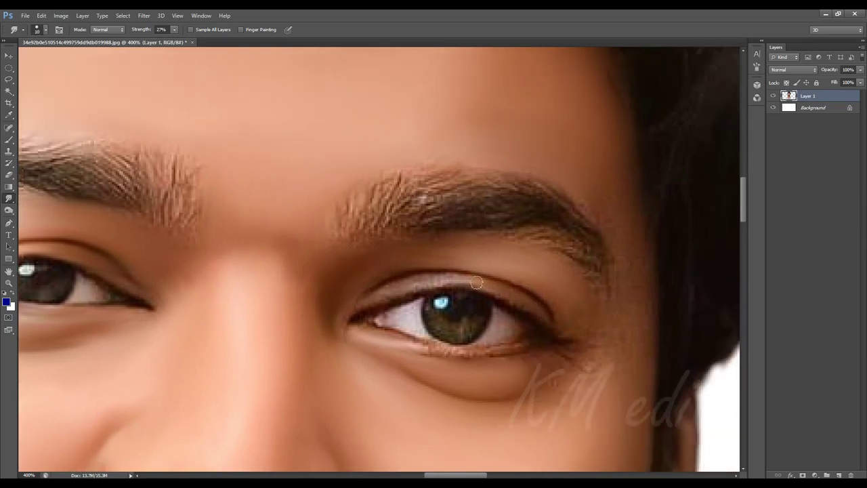
scroll(513, 291, "down", 2)
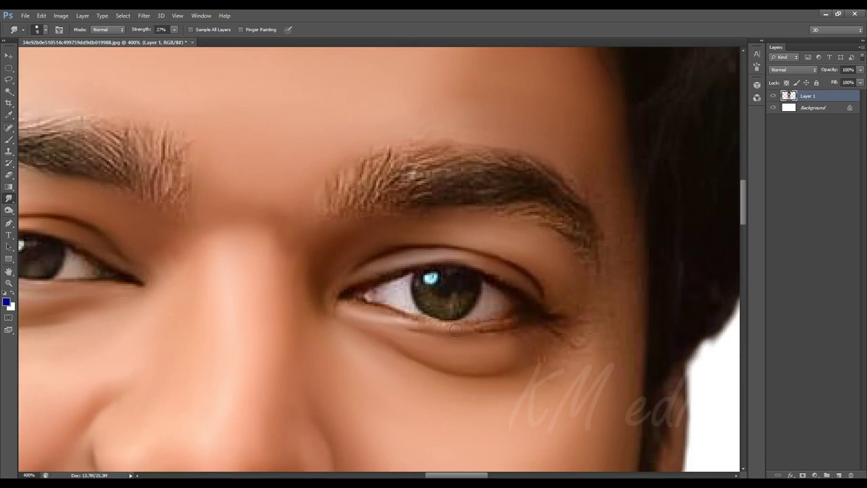
left_click_drag(508, 345, 395, 377)
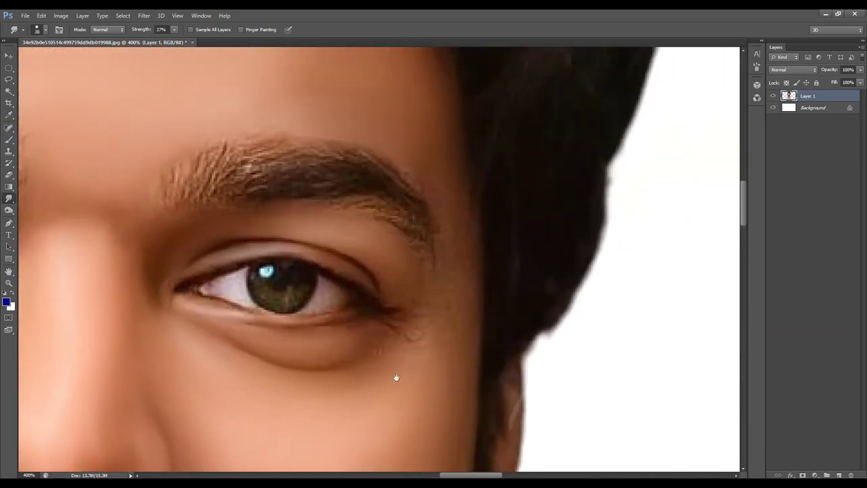
scroll(438, 384, "down", 5)
scroll(376, 119, "up", 6)
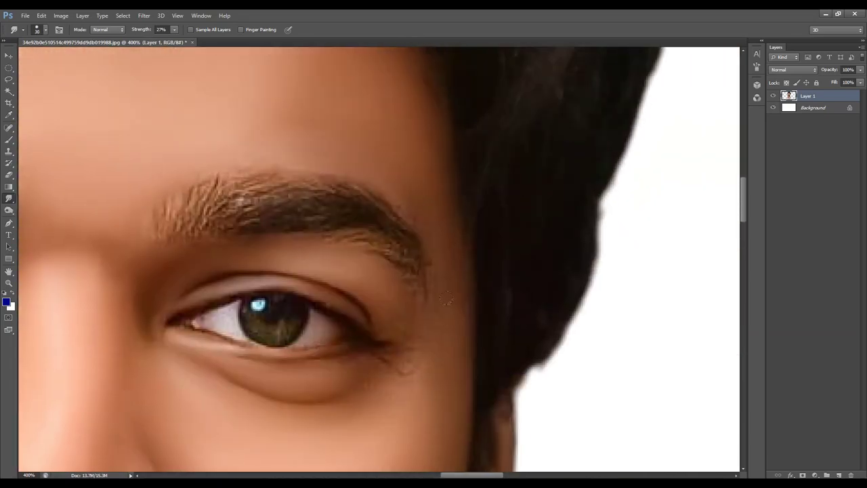
mouse_move(447, 338)
left_mouse_down()
mouse_move(407, 272)
mouse_move(492, 299)
left_mouse_up()
key("ctrl+minus")
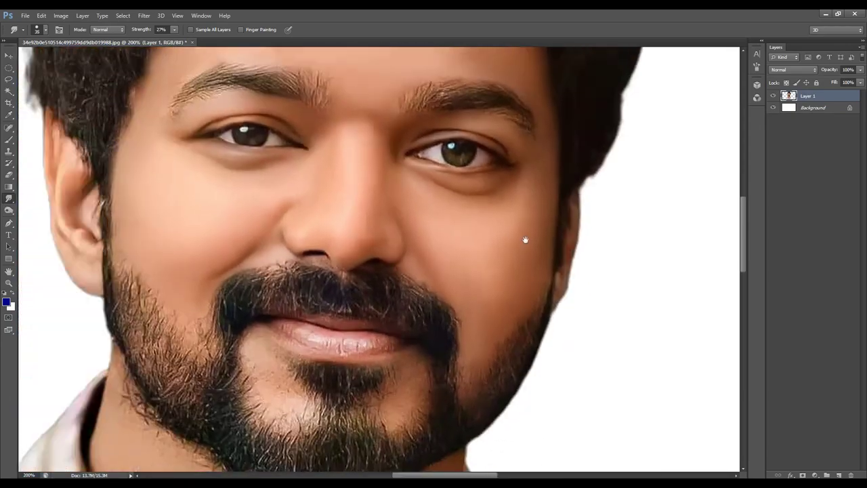
key("ctrl+plus")
left_click_drag(440, 273, 457, 273)
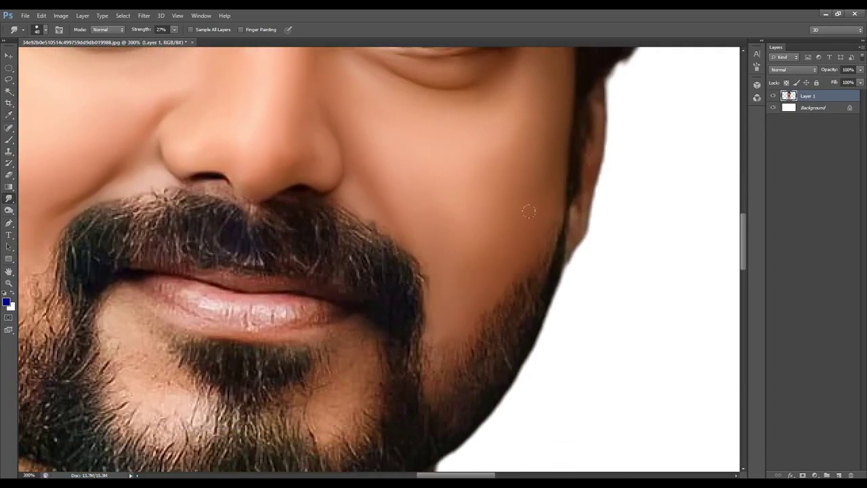
left_click_drag(394, 207, 447, 236)
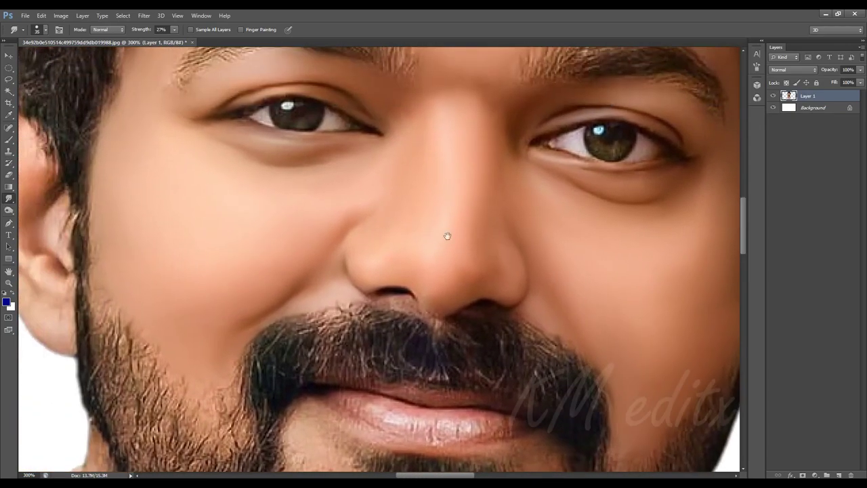
scroll(465, 240, "down", 2)
scroll(515, 278, "down", 2)
scroll(474, 264, "down", 2)
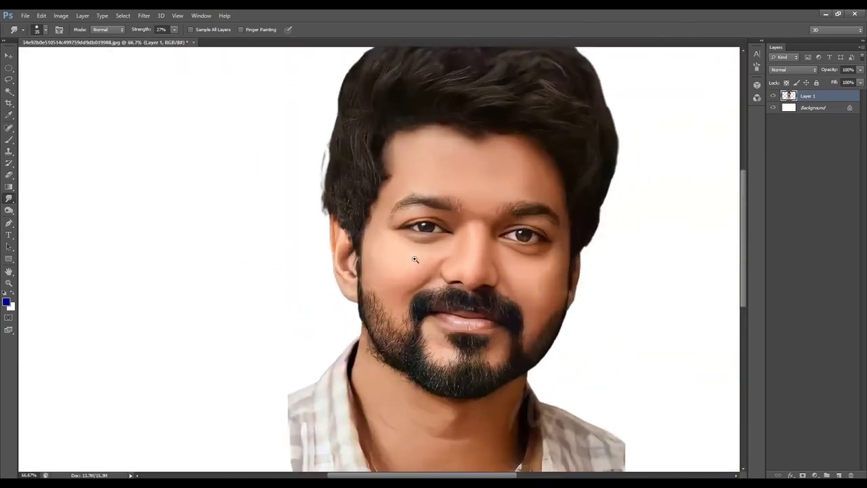
scroll(422, 245, "up", 3)
scroll(443, 239, "down", 2)
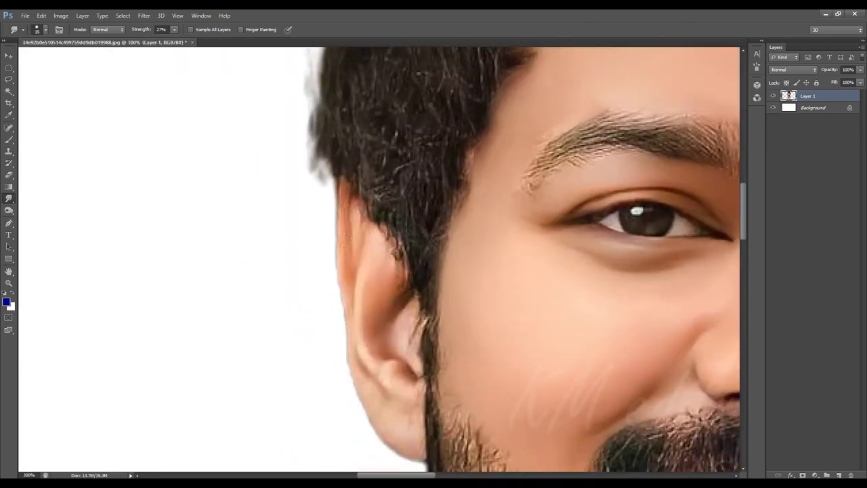
scroll(347, 217, "down", 3)
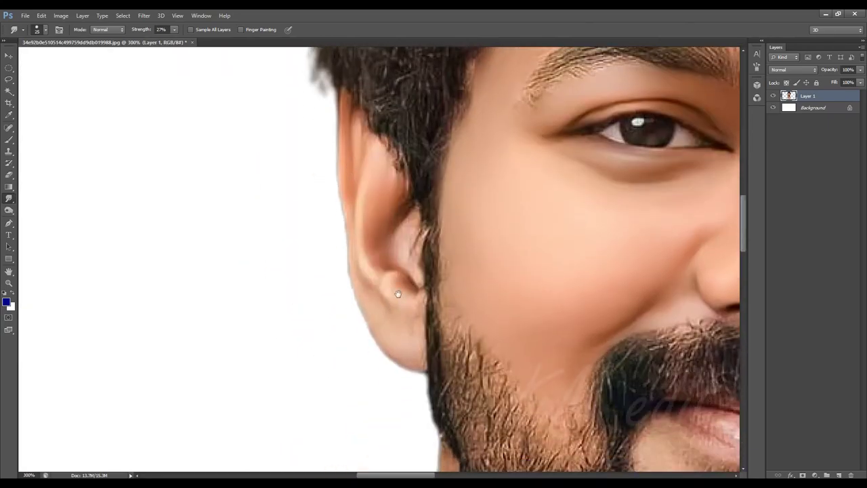
scroll(406, 325, "up", 2)
scroll(432, 304, "up", 1)
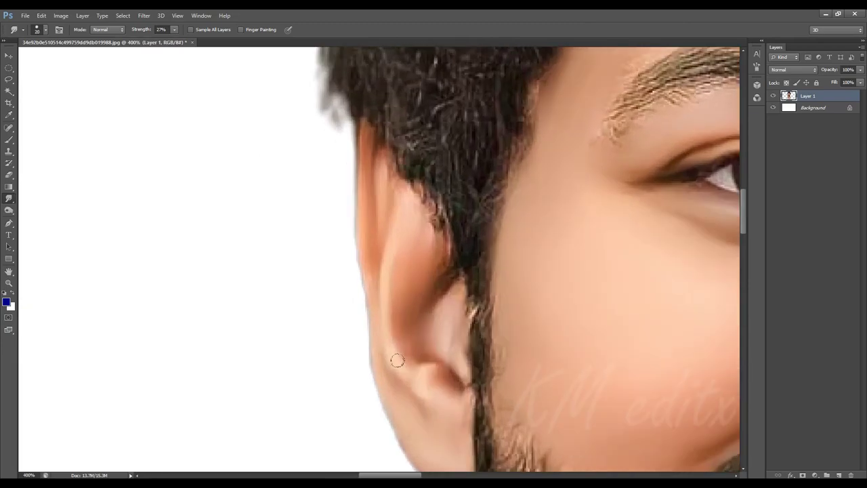
mouse_move(508, 305)
left_mouse_down()
mouse_move(444, 175)
mouse_move(497, 344)
mouse_move(340, 272)
mouse_move(348, 271)
left_mouse_up()
scroll(444, 175, "down", 1)
left_click_drag(449, 345, 591, 280)
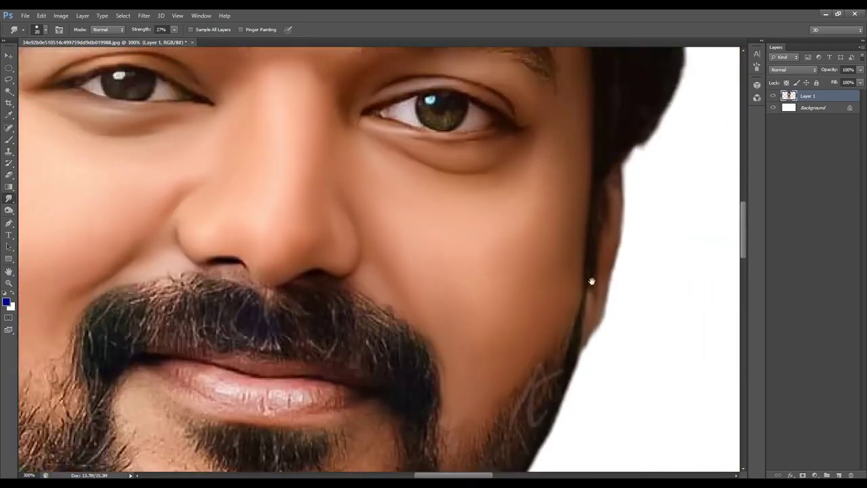
left_click_drag(442, 275, 441, 305)
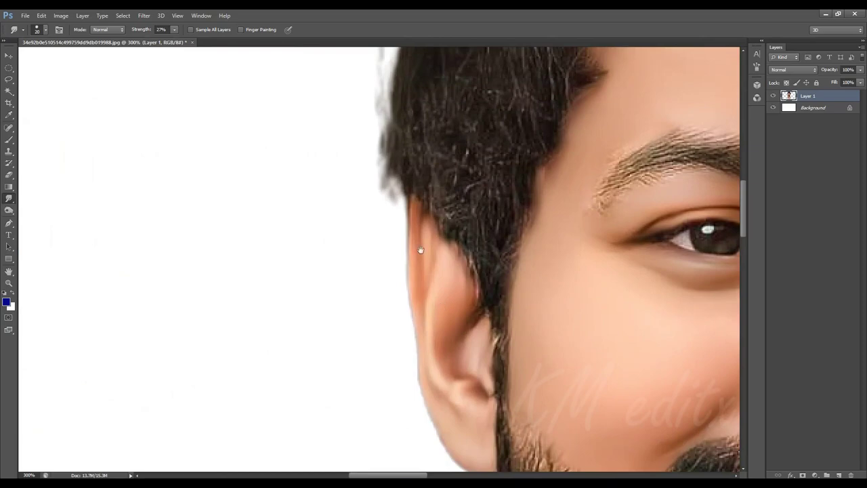
mouse_move(420, 249)
left_mouse_down()
mouse_move(460, 287)
mouse_move(485, 145)
left_mouse_up()
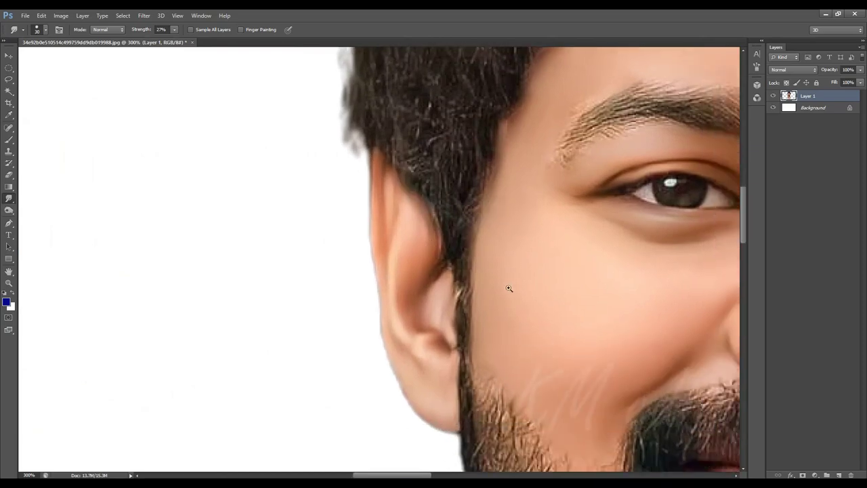
key("ctrl+minus")
- Zoom in to 300% on the mouth and smudge the lower-lip highlights smooth
scroll(441, 274, "up", 1)
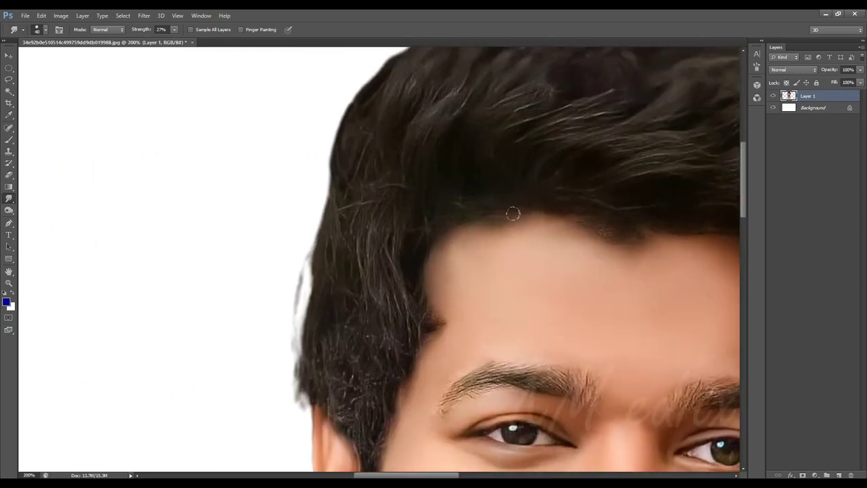
scroll(512, 214, "right", 2)
scroll(599, 268, "down", 3)
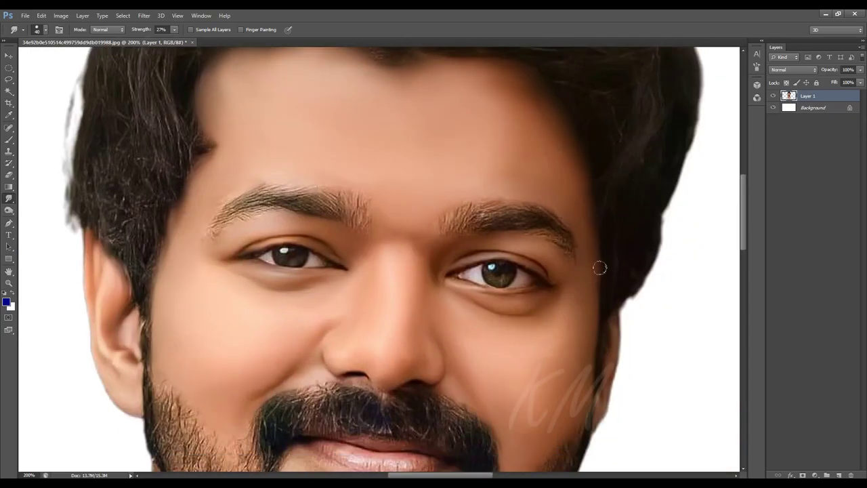
scroll(600, 267, "down", 3)
key("ctrl+plus")
mouse_move(420, 317)
left_mouse_down()
mouse_move(474, 314)
mouse_move(346, 309)
mouse_move(405, 327)
mouse_move(502, 318)
left_mouse_up()
- Enlarge the Smudge brush from 16 to 20
key("bracketright")
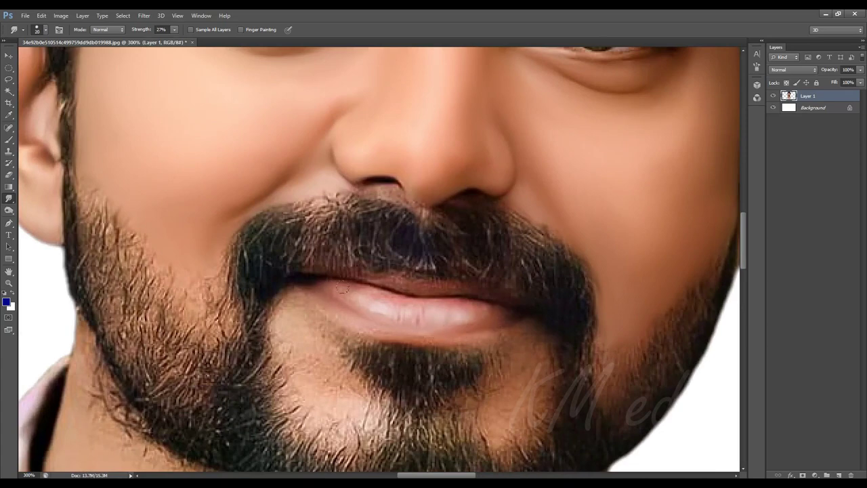
key("bracketright")
scroll(397, 279, "down", 2)
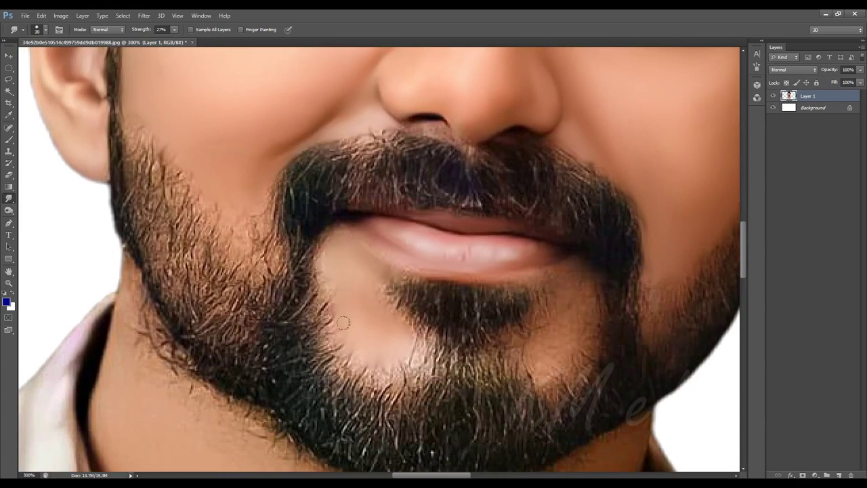
- Smooth the chin skin between the lower lip and the beard patch
mouse_move(358, 281)
left_mouse_down()
mouse_move(205, 260)
mouse_move(291, 296)
mouse_move(326, 323)
left_mouse_up()
left_click_drag(262, 303, 218, 290)
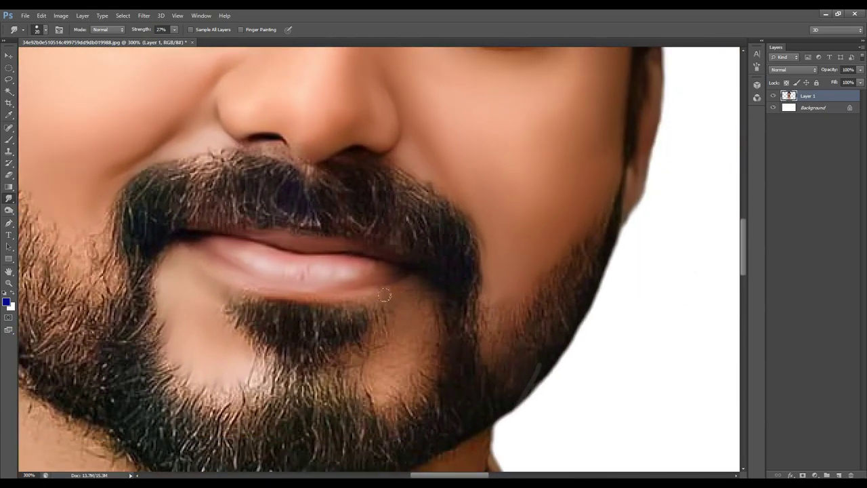
mouse_move(424, 307)
left_mouse_down()
mouse_move(438, 315)
mouse_move(398, 333)
left_mouse_up()
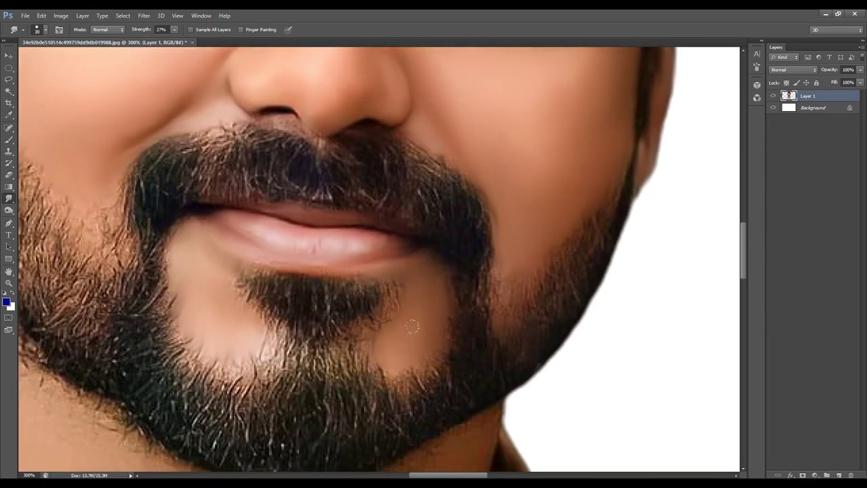
left_click_drag(340, 267, 405, 347)
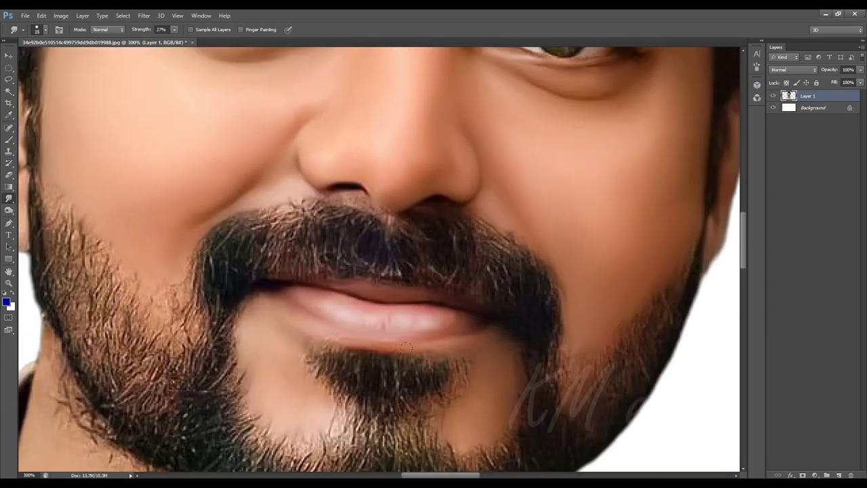
scroll(286, 346, "down", 2)
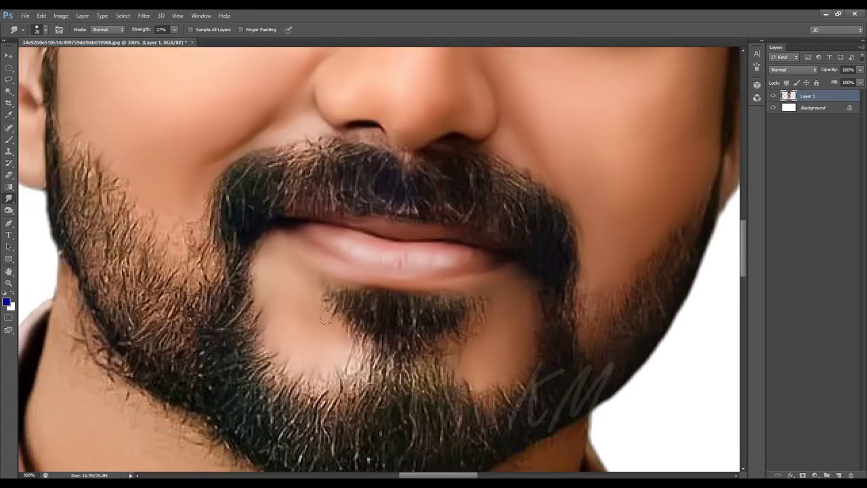
scroll(465, 397, "down", 5)
scroll(410, 274, "left", 6)
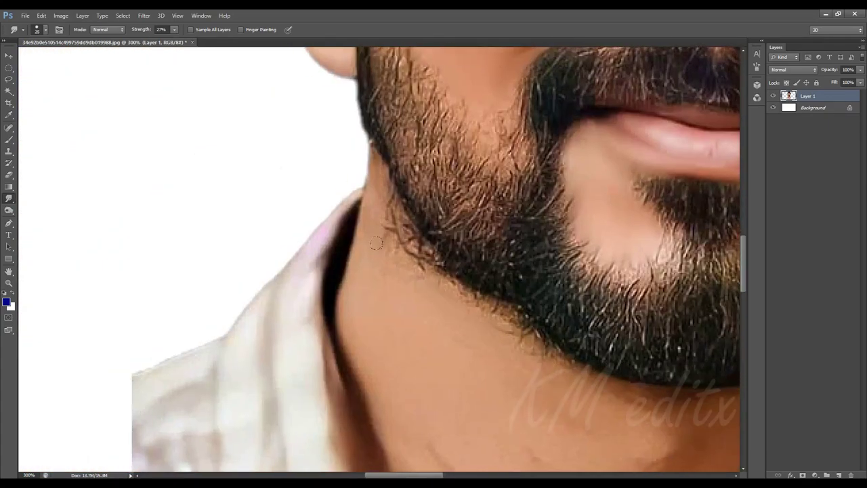
- Smooth the beard edge along the jaw, then pan down over the neck and shirt opening
left_click_drag(375, 244, 368, 185)
scroll(400, 246, "down", 1)
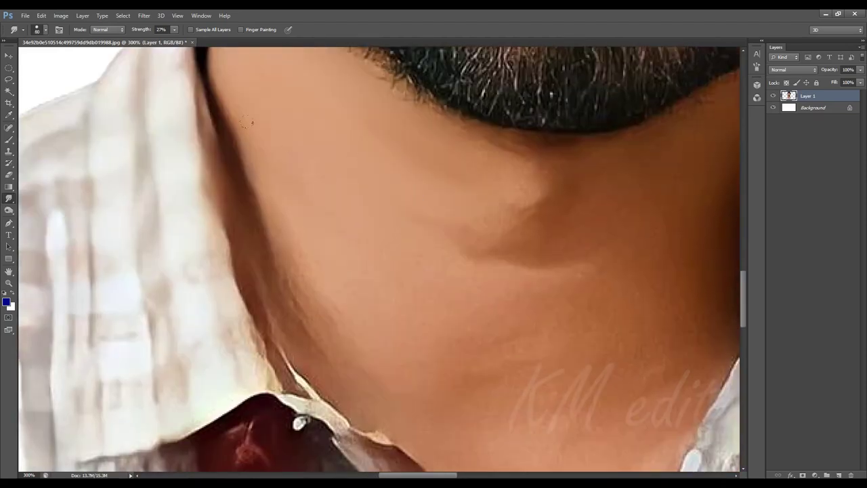
scroll(345, 164, "down", 3)
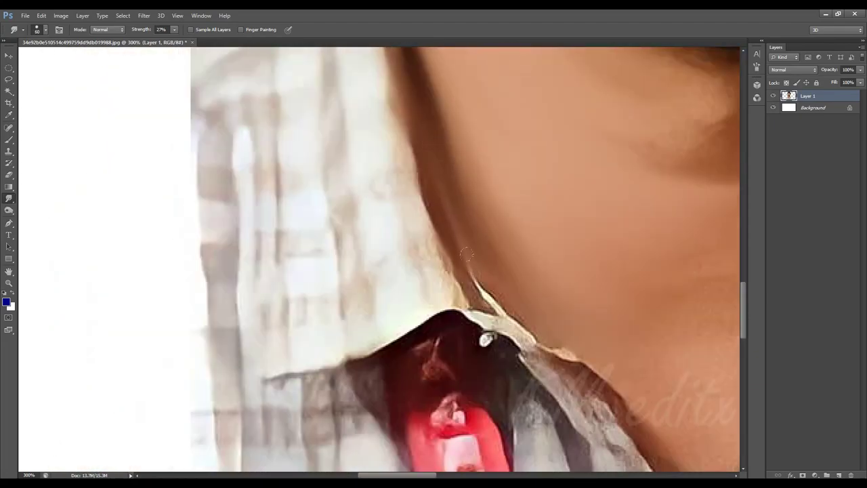
key("bracketright")
key("bracketright")
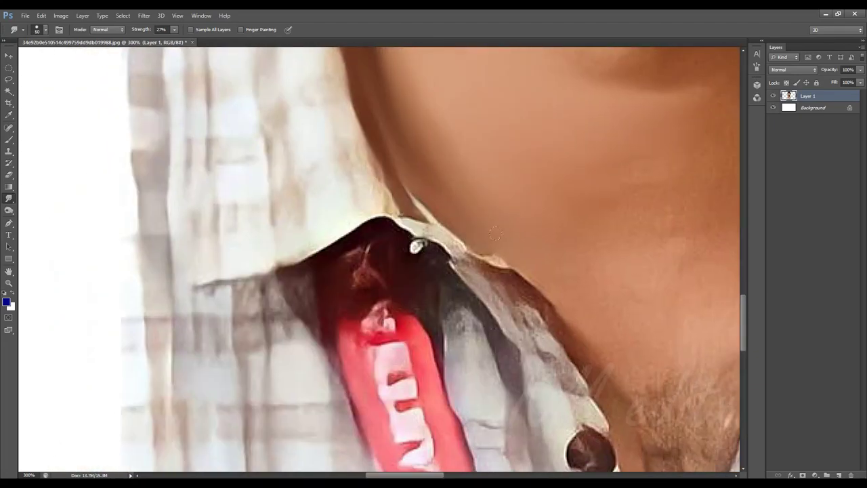
left_click_drag(468, 254, 436, 134)
left_click_drag(516, 256, 432, 114)
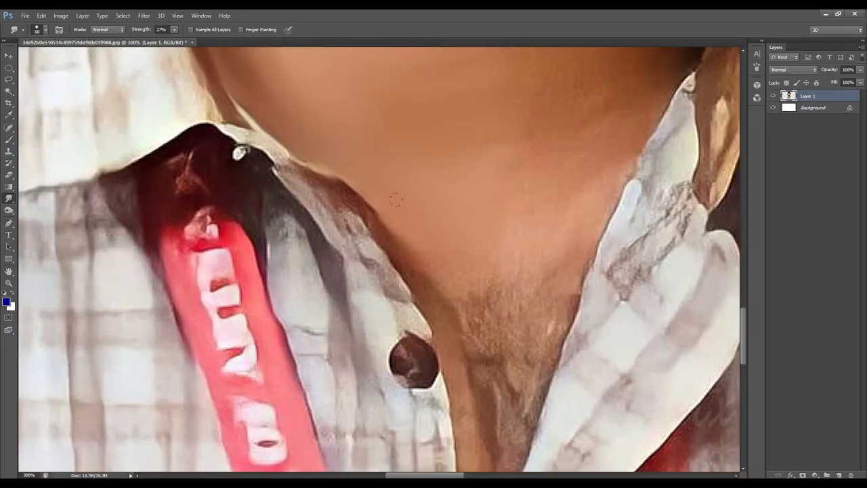
- Blend the beard's tone into the neck skin beneath it with a resized smudge brush
key("bracketleft")
key("bracketleft")
scroll(493, 202, "up", 5)
key("bracketright")
key("bracketright")
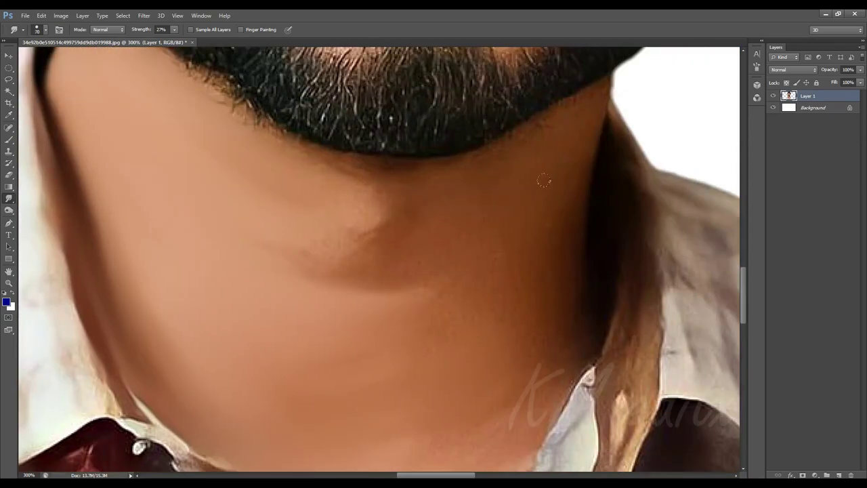
scroll(474, 264, "up", 1)
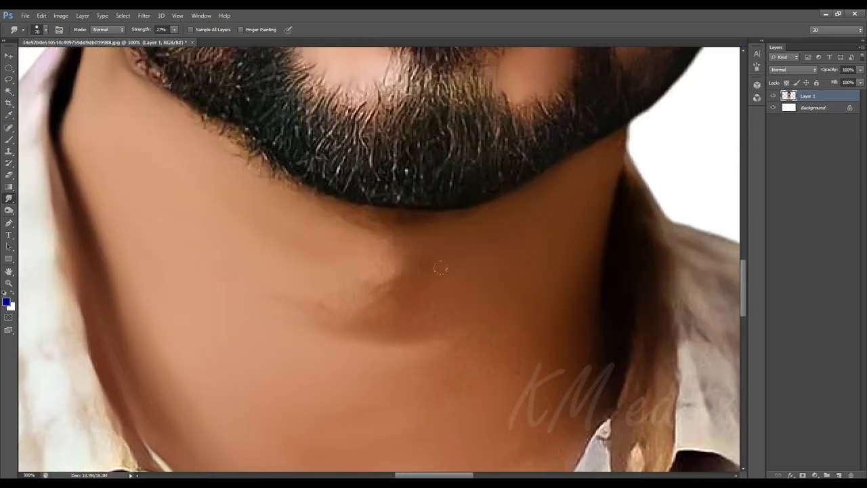
scroll(479, 314, "down", 1)
scroll(419, 319, "up", 1)
scroll(341, 324, "up", 1)
key("bracketleft")
key("bracketleft")
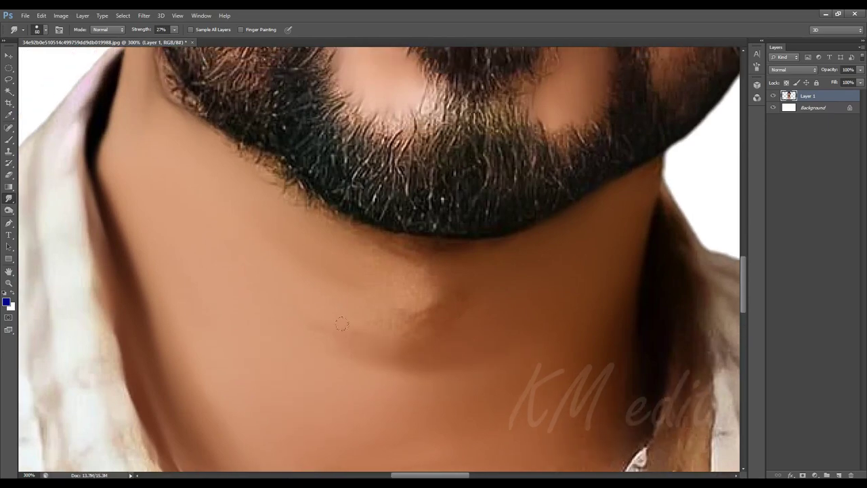
left_click_drag(379, 251, 249, 182)
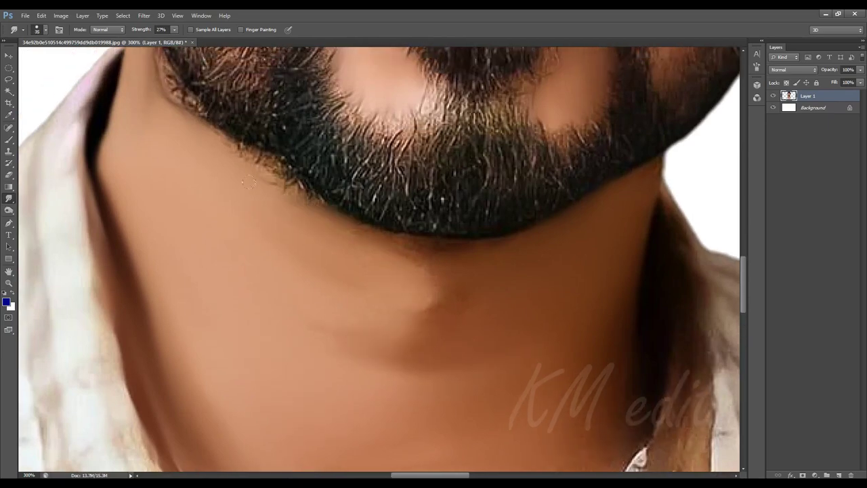
- Zoom out to bring the shirt and lanyard into view, adjusting brush size
scroll(421, 317, "down", 1)
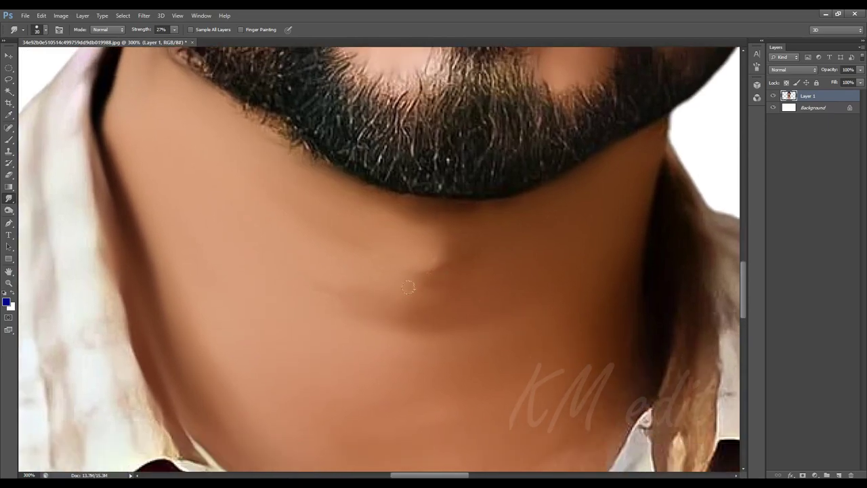
scroll(466, 298, "down", 2)
scroll(594, 310, "up", 2)
scroll(594, 277, "down", 3)
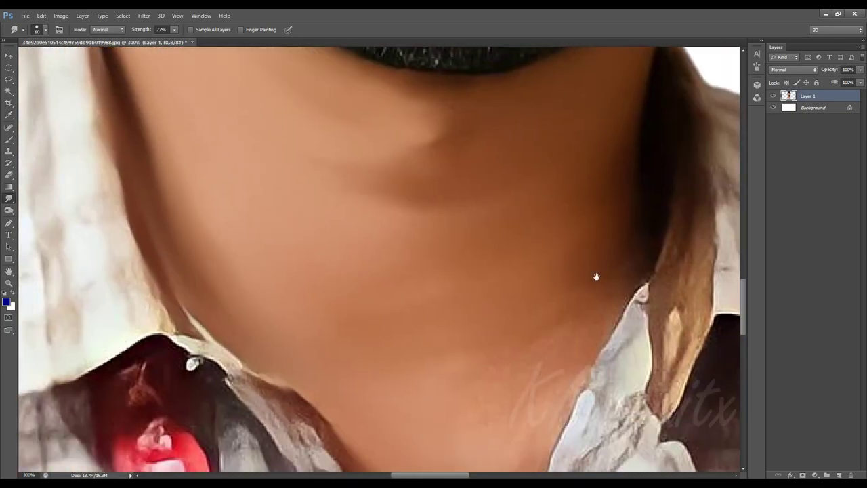
scroll(558, 160, "down", 3)
scroll(558, 161, "down", 1)
scroll(535, 257, "up", 2)
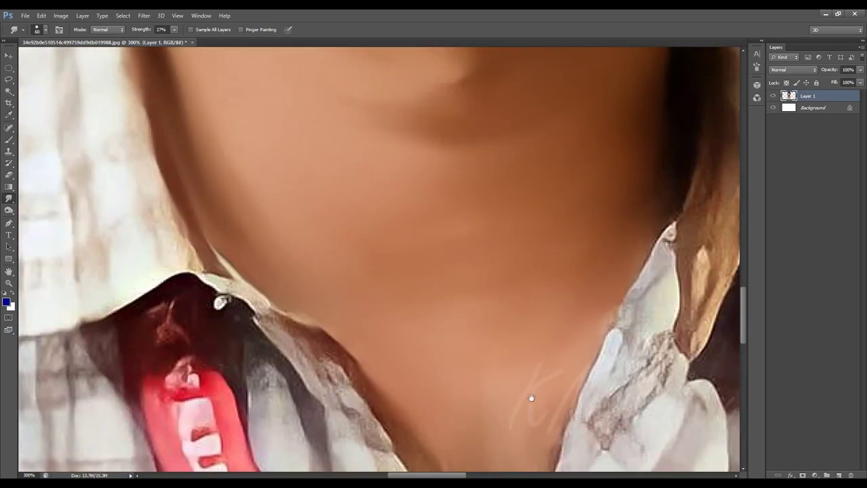
key("bracketright")
key("ctrl+minus")
scroll(475, 227, "down", 4)
key("bracketleft")
key("bracketleft")
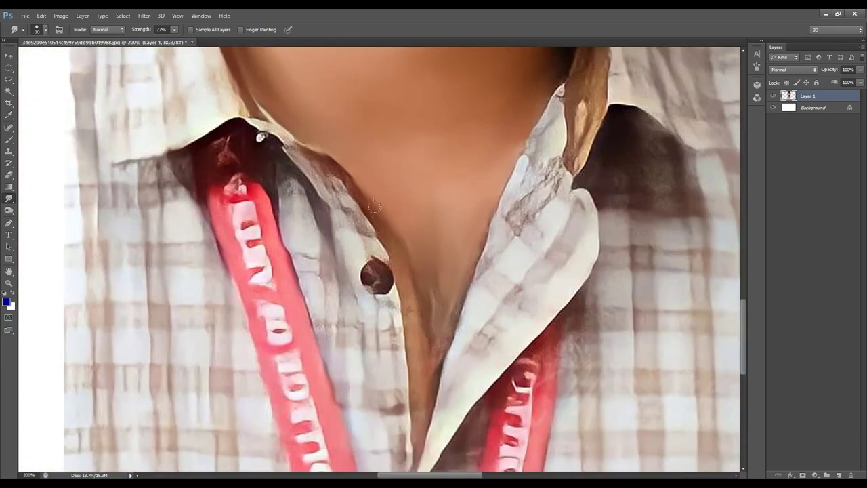
- Smudge the first strokes over the left collar and enlarge the brush considerably
scroll(407, 298, "down", 2)
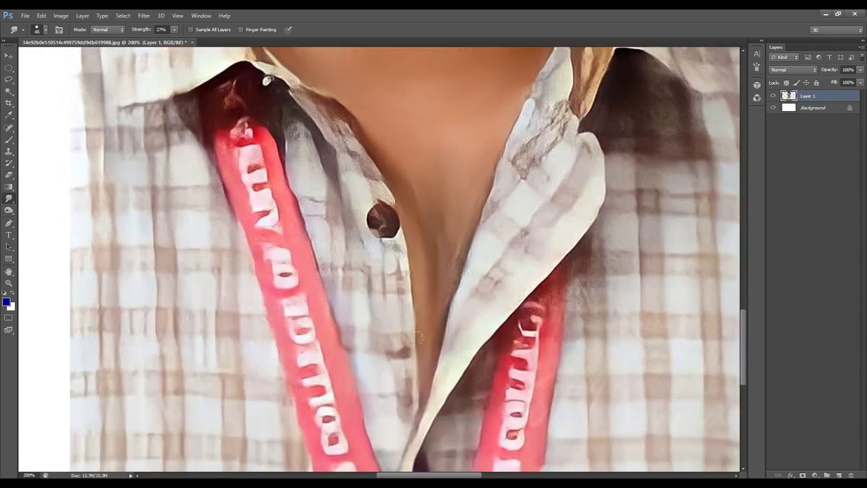
scroll(432, 329, "up", 3)
scroll(425, 348, "up", 2)
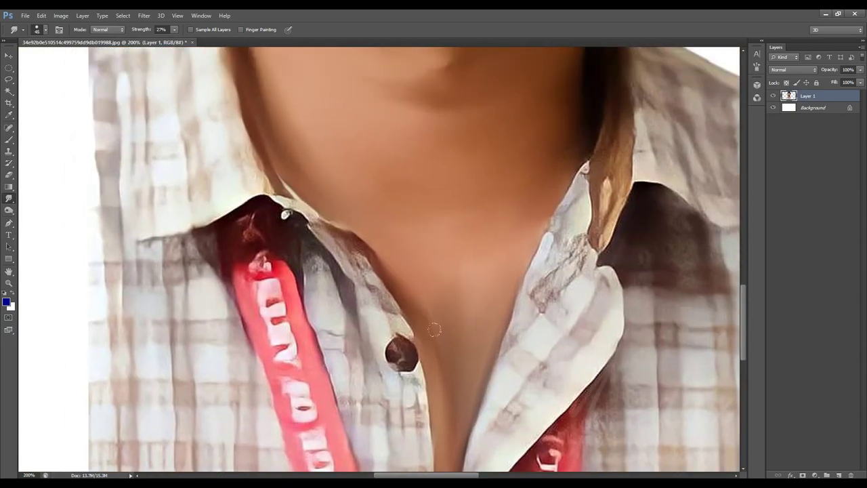
scroll(478, 350, "left", 2)
scroll(467, 329, "up", 2)
scroll(467, 329, "left", 1)
scroll(508, 350, "down", 2)
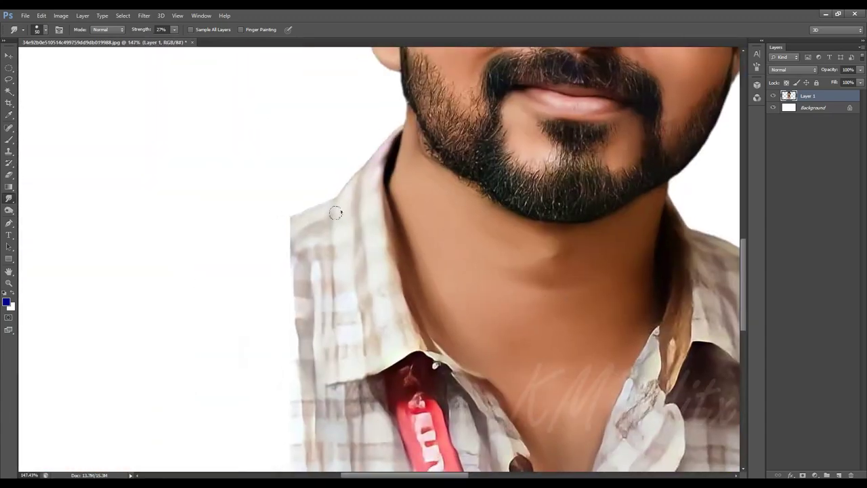
mouse_move(335, 213)
left_mouse_down()
mouse_move(276, 222)
mouse_move(286, 256)
left_mouse_up()
key("bracketright")
key("bracketright")
key("bracketright")
scroll(284, 250, "down", 2)
scroll(274, 216, "down", 1)
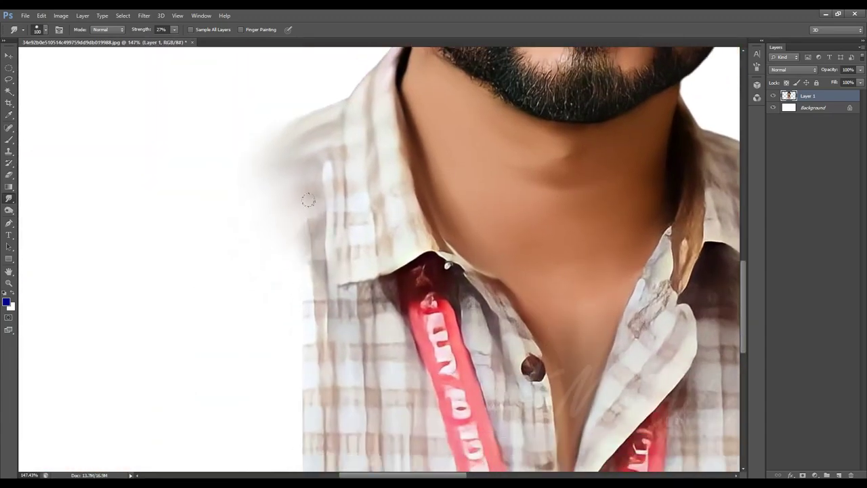
scroll(310, 194, "down", 1)
- Continue smudging down the left collar with an even larger brush
left_click_drag(294, 207, 290, 283)
key("bracketright")
scroll(358, 265, "down", 2)
key("bracketright")
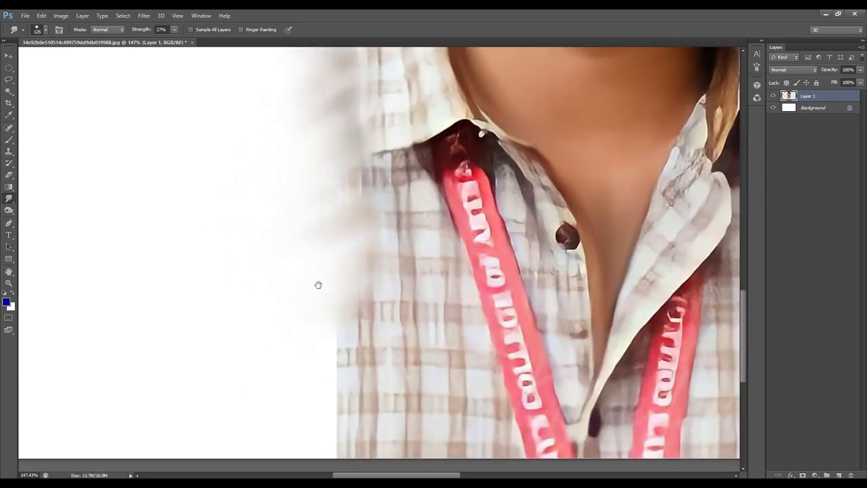
scroll(332, 283, "down", 2)
left_click_drag(346, 280, 298, 337)
scroll(406, 342, "up", 1)
scroll(370, 355, "up", 2)
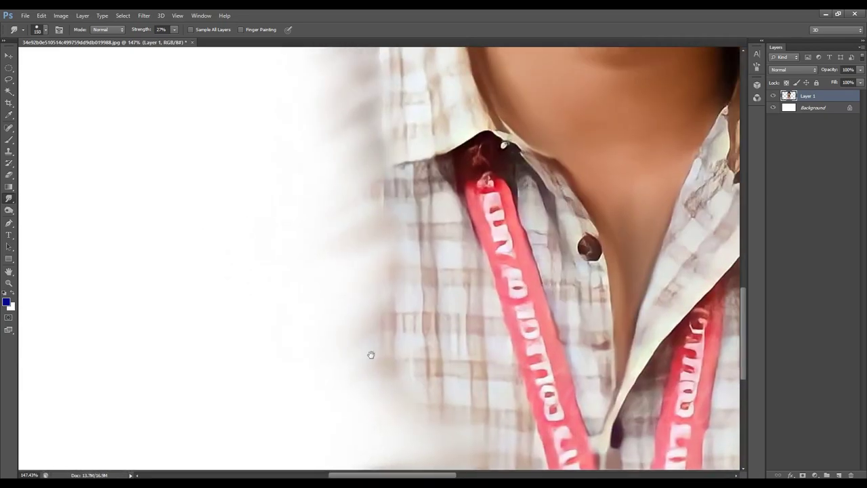
scroll(402, 294, "up", 2)
scroll(422, 209, "up", 2)
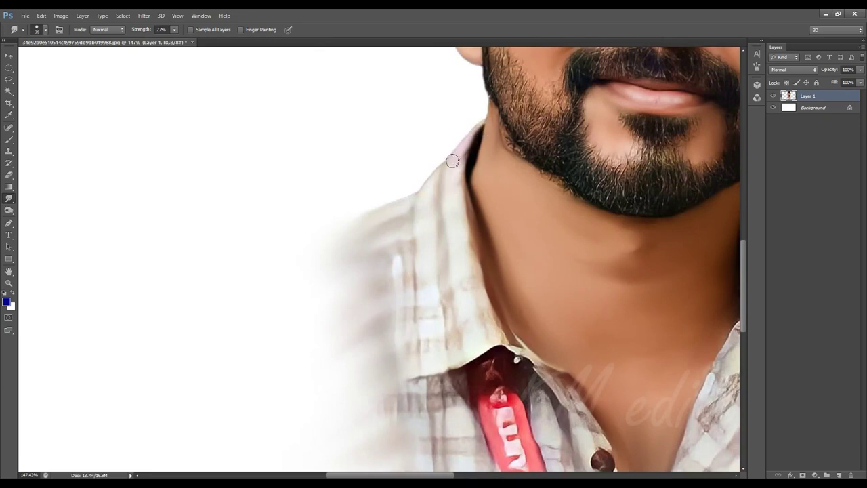
- Soften the shirt and collar edges running along the neck
left_click_drag(466, 270, 486, 329)
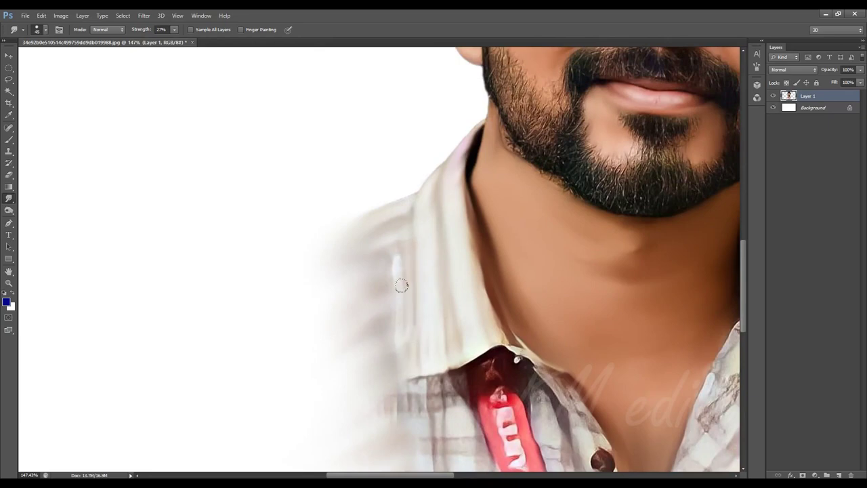
scroll(386, 223, "down", 2)
scroll(396, 217, "down", 1)
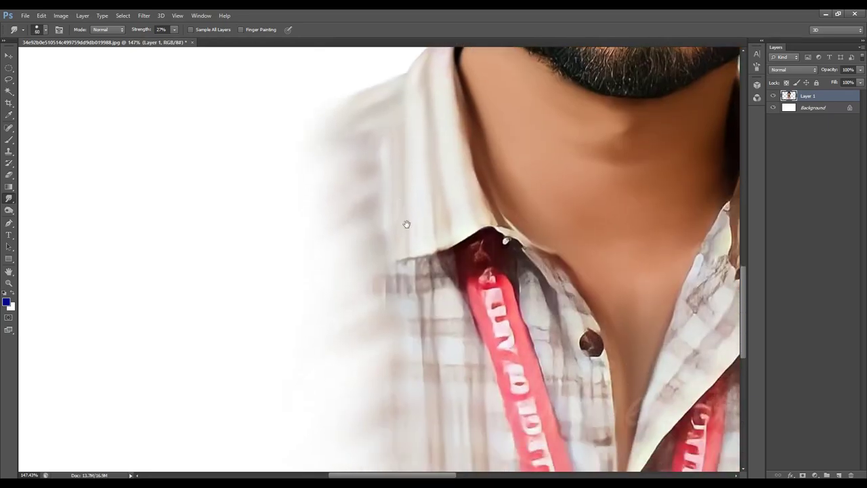
left_click_drag(505, 226, 569, 302)
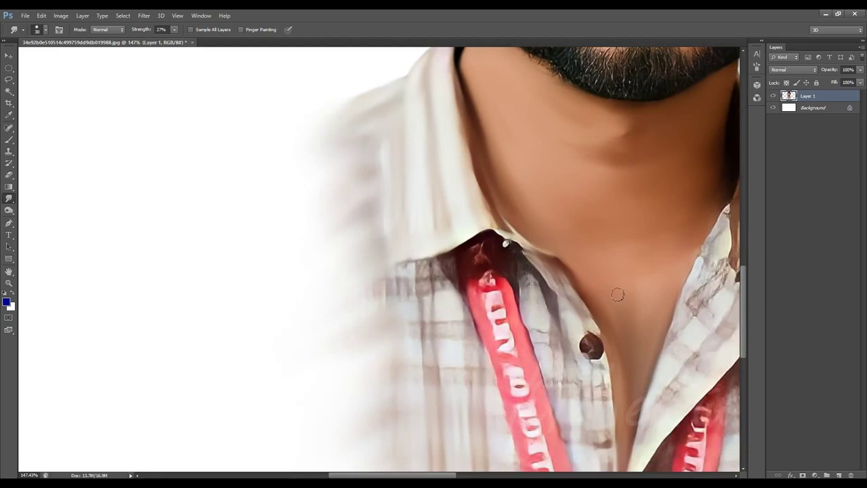
- Smear out the lettering on the red lanyard
left_click_drag(488, 372, 456, 290)
mouse_move(399, 238)
left_mouse_down()
mouse_move(465, 329)
mouse_move(474, 327)
mouse_move(475, 310)
left_mouse_up()
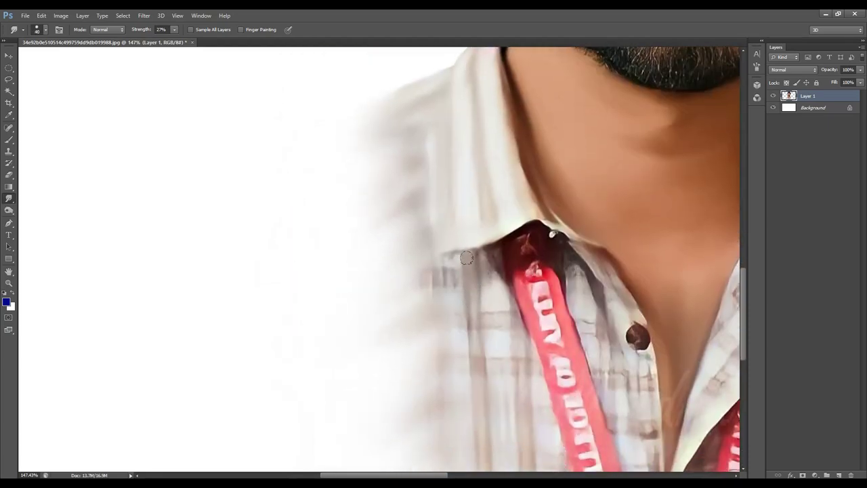
mouse_move(467, 258)
left_mouse_down()
mouse_move(460, 206)
mouse_move(542, 285)
left_mouse_up()
left_click_drag(521, 217, 562, 325)
left_click_drag(515, 237, 576, 379)
mouse_move(516, 294)
left_mouse_down()
mouse_move(512, 260)
mouse_move(573, 364)
left_mouse_up()
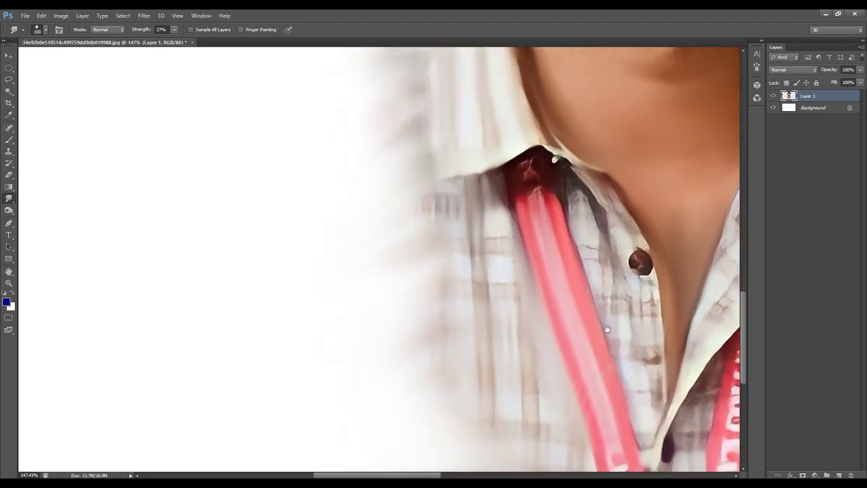
- Pan across the lower collar and strap to inspect the smudged areas
scroll(555, 304, "down", 3)
scroll(594, 239, "up", 4)
scroll(549, 293, "up", 3)
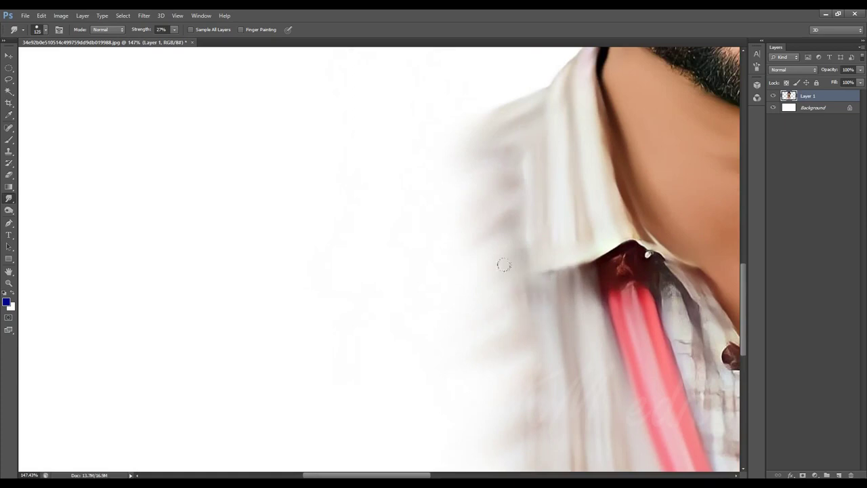
scroll(549, 293, "down", 3)
scroll(549, 293, "right", 3)
scroll(546, 203, "up", 3)
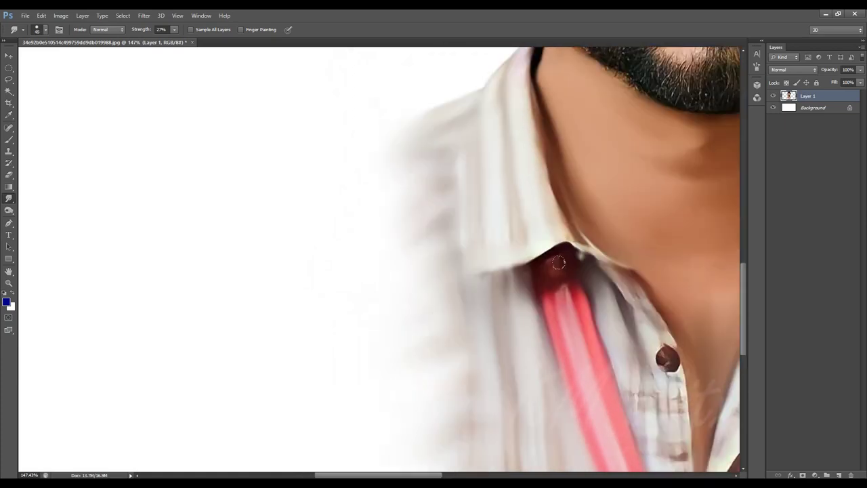
left_click_drag(600, 252, 570, 216)
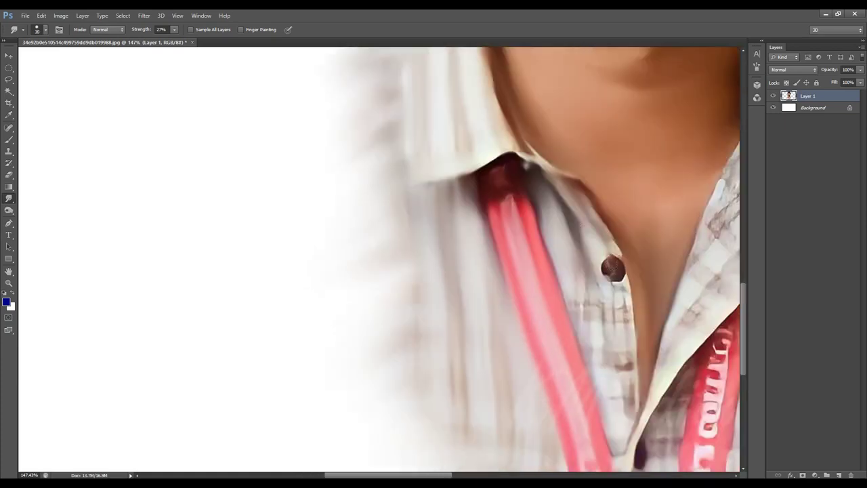
scroll(611, 294, "down", 1)
scroll(611, 294, "right", 1)
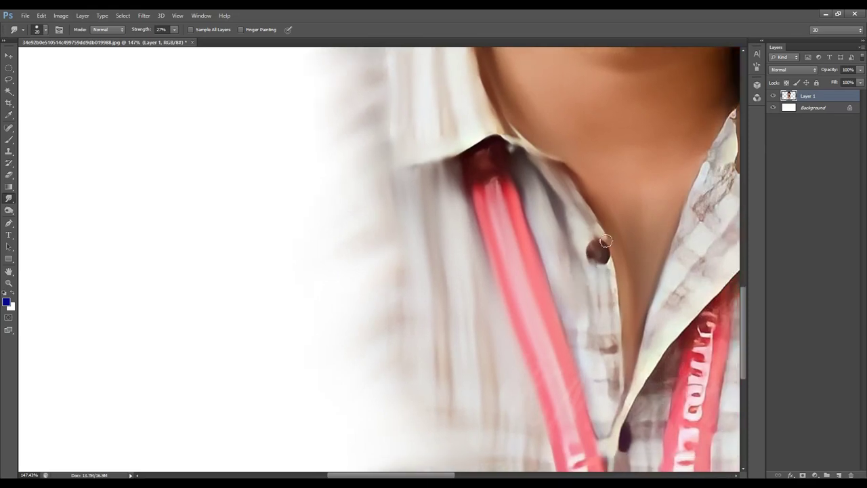
scroll(596, 237, "down", 3)
scroll(596, 237, "right", 2)
scroll(568, 257, "down", 1)
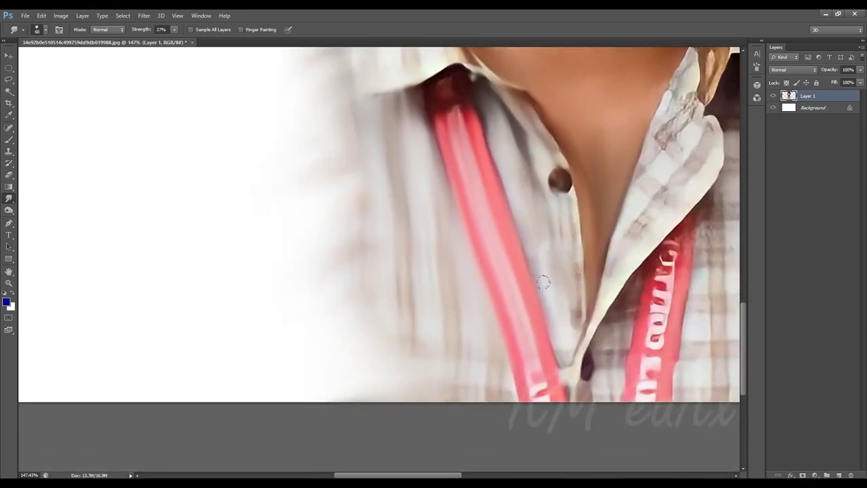
scroll(543, 282, "down", 3)
scroll(543, 282, "right", 1)
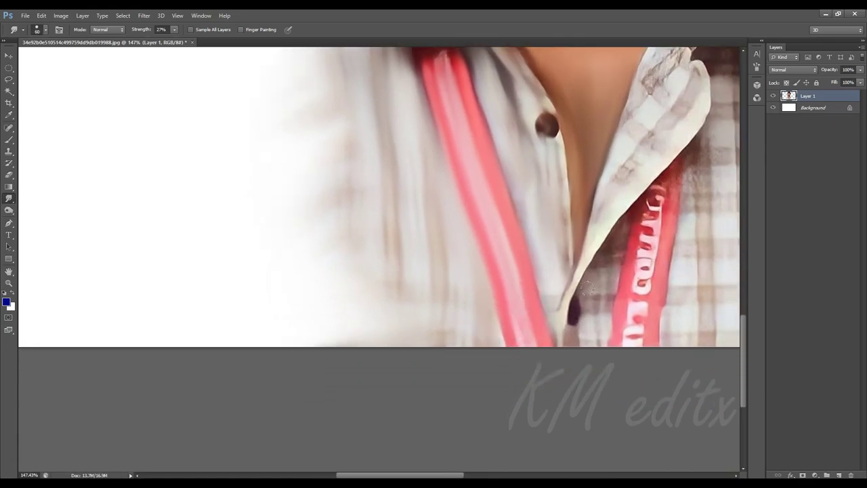
scroll(586, 287, "up", 1)
scroll(586, 277, "up", 14)
scroll(587, 278, "right", 10)
scroll(589, 257, "up", 2)
- Smear the right shoulder edge outward with two smudge strokes
scroll(592, 234, "down", 3)
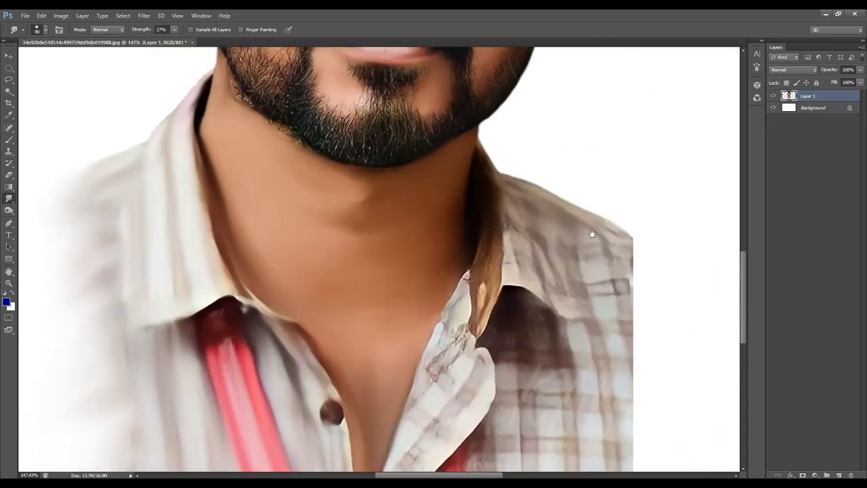
mouse_move(592, 234)
left_mouse_down()
mouse_move(646, 281)
mouse_move(650, 322)
mouse_move(575, 284)
left_mouse_up()
left_click_drag(542, 244, 515, 214)
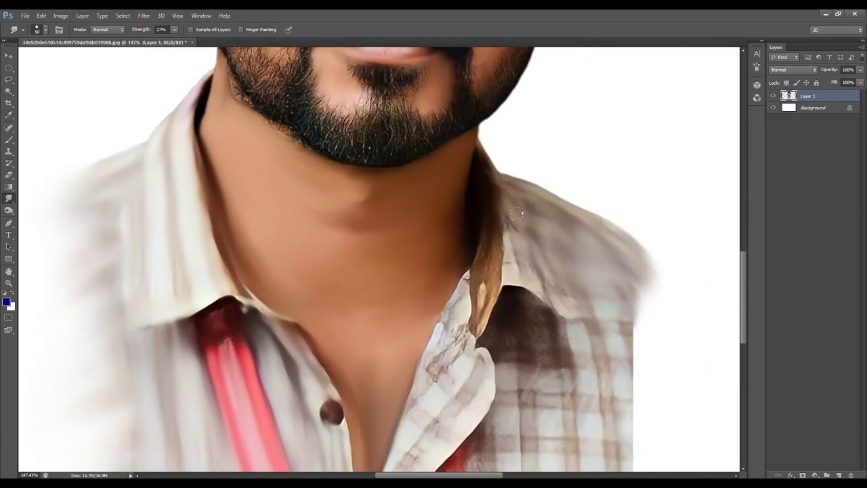
scroll(504, 223, "down", 2)
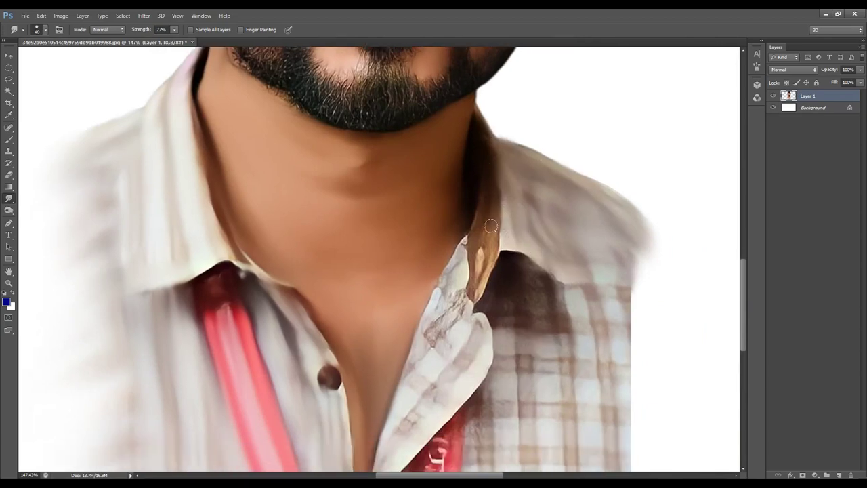
- Smooth the hair strand over the collar and the checked collar pattern
mouse_move(484, 196)
left_mouse_down()
mouse_move(488, 277)
mouse_move(486, 254)
left_mouse_up()
scroll(486, 253, "down", 2)
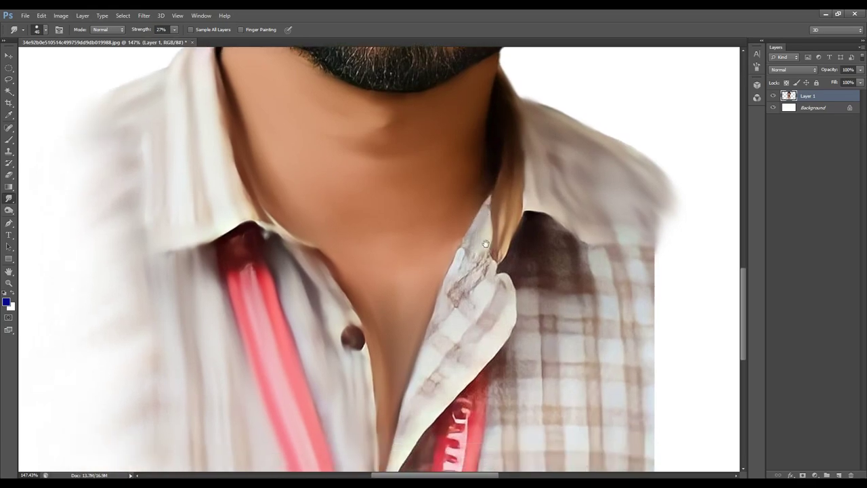
scroll(481, 244, "down", 2)
key("bracketright")
left_click_drag(472, 221, 472, 265)
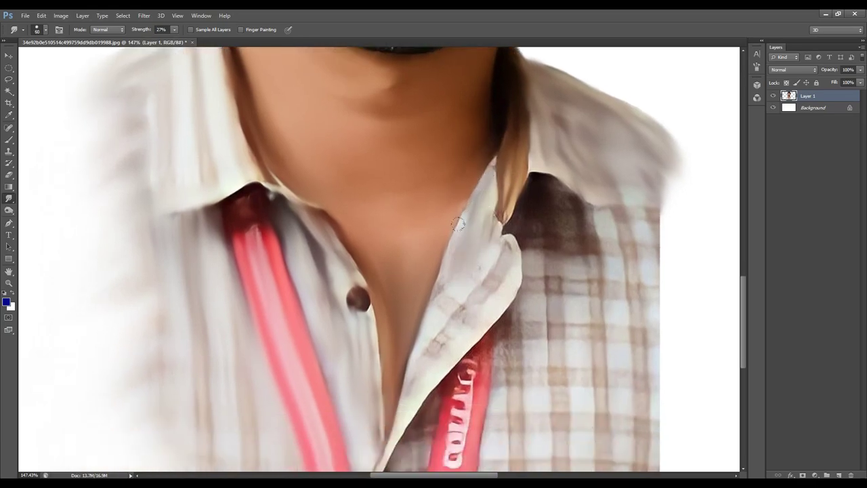
left_click_drag(455, 325, 482, 268)
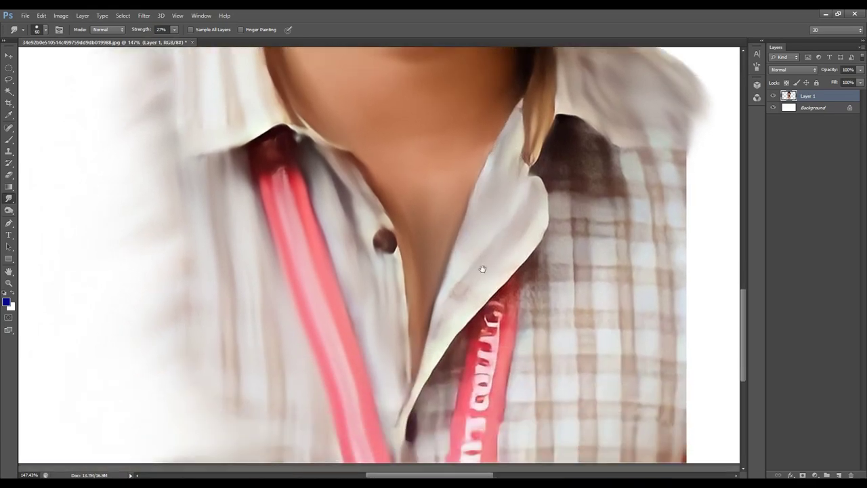
- Smudge the right shoulder and collar outward and soften the dark collar shading
scroll(433, 335, "up", 2)
scroll(447, 325, "right", 2)
scroll(487, 323, "up", 2)
key("bracketright")
key("bracketright")
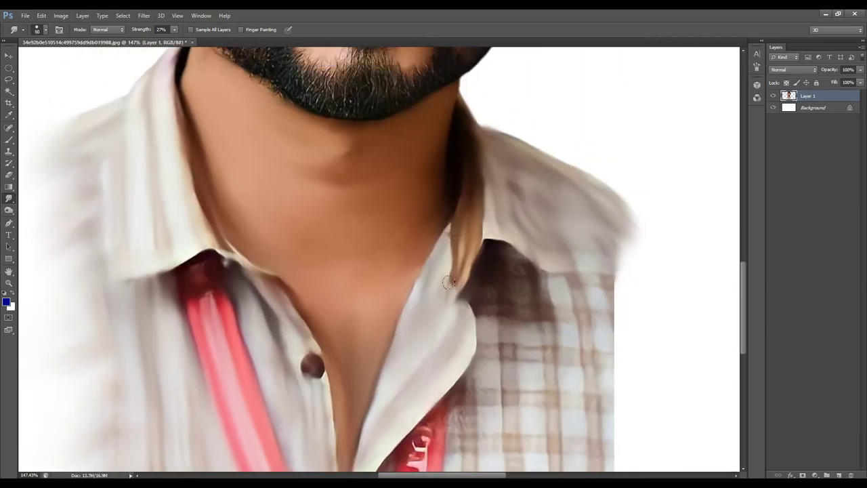
mouse_move(486, 257)
left_mouse_down()
mouse_move(616, 291)
mouse_move(636, 257)
mouse_move(603, 318)
left_mouse_up()
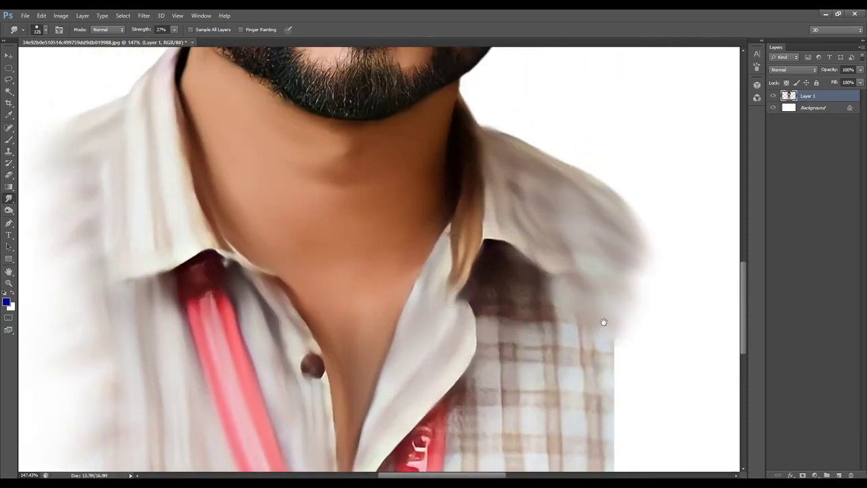
scroll(562, 285, "down", 1)
scroll(562, 285, "left", 1)
key("bracketleft")
left_click_drag(514, 254, 504, 214)
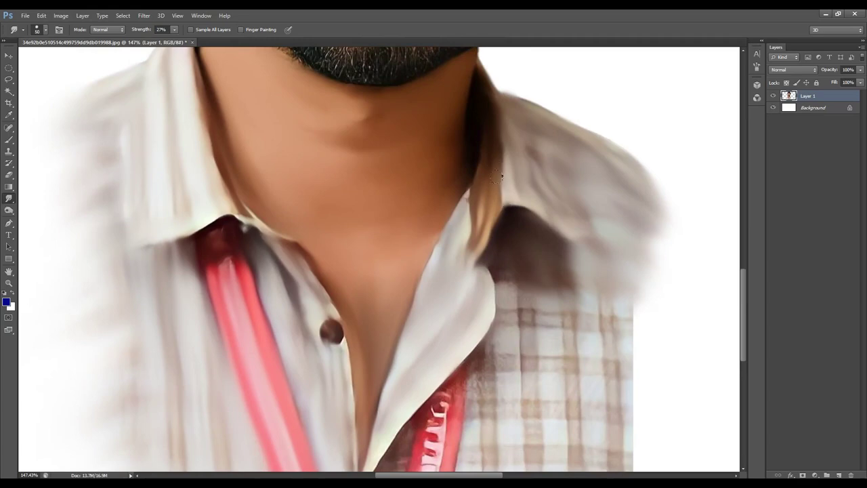
- Drag the dark collar shading down across the shirt with a larger brush
scroll(542, 266, "right", 1)
scroll(582, 223, "down", 3)
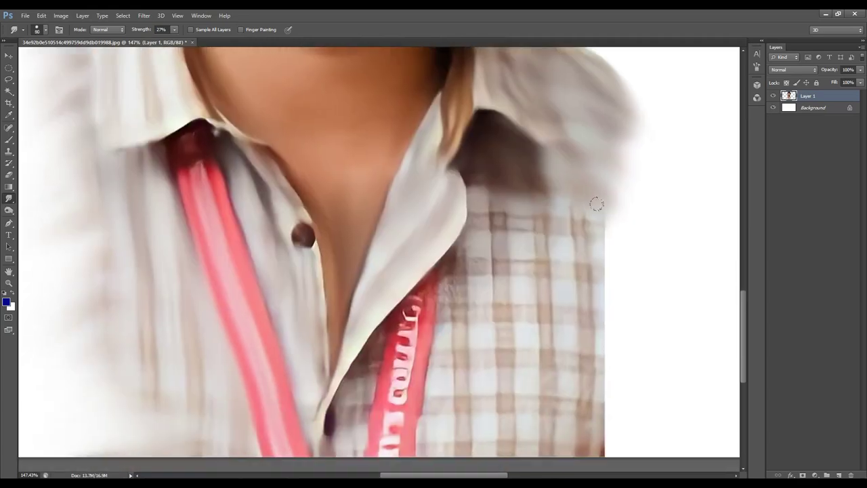
key("bracketright")
left_click_drag(476, 190, 440, 297)
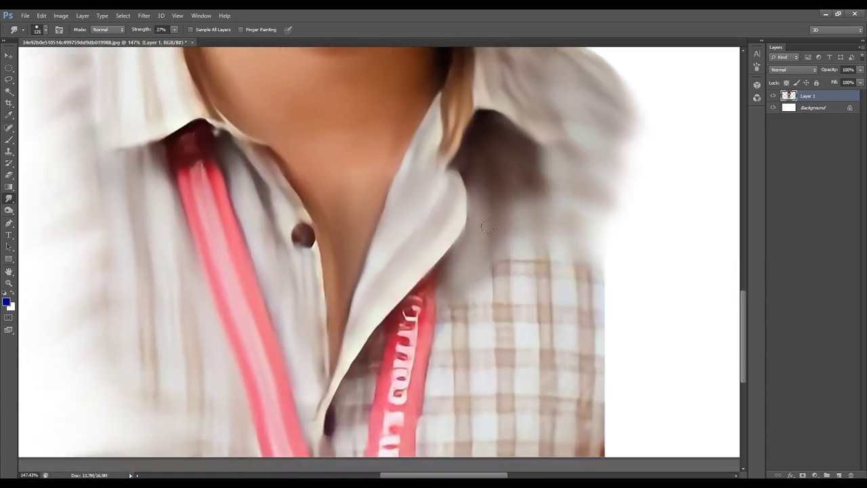
mouse_move(488, 284)
left_mouse_down()
mouse_move(568, 271)
mouse_move(537, 291)
mouse_move(589, 453)
left_mouse_up()
key("bracketright")
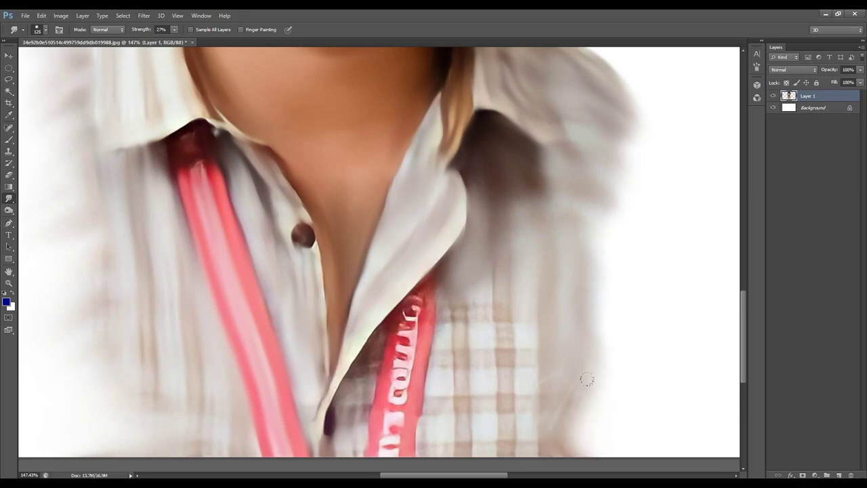
- Streak the checked shirt pattern vertically and smooth the red strap by the placket
mouse_move(515, 312)
left_mouse_down()
mouse_move(422, 451)
mouse_move(433, 366)
left_mouse_up()
key("bracketleft")
key("bracketleft")
key("bracketleft")
scroll(413, 311, "left", 3)
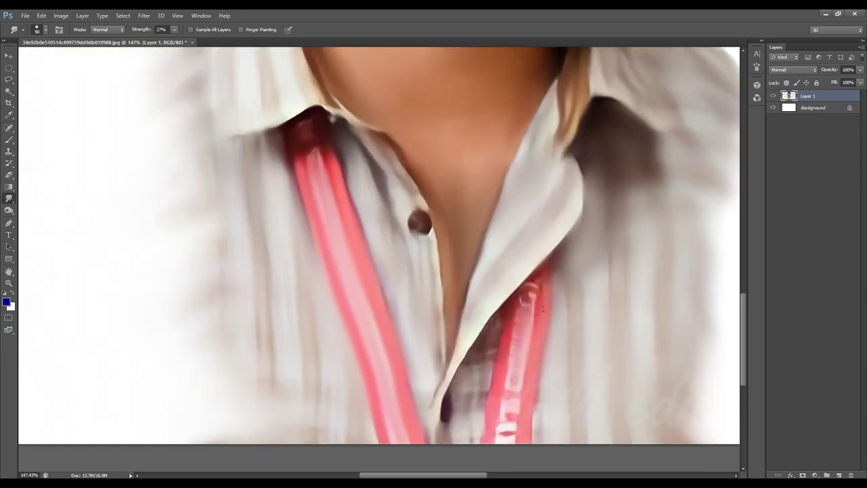
mouse_move(535, 339)
left_mouse_down()
mouse_move(529, 281)
mouse_move(509, 421)
mouse_move(550, 319)
left_mouse_up()
key("bracketleft")
key("bracketleft")
key("bracketleft")
mouse_move(491, 314)
left_mouse_down()
mouse_move(457, 437)
mouse_move(468, 332)
mouse_move(440, 430)
left_mouse_up()
- Smudge the lower-right shirt edge and shading smooth
key("ctrl+0")
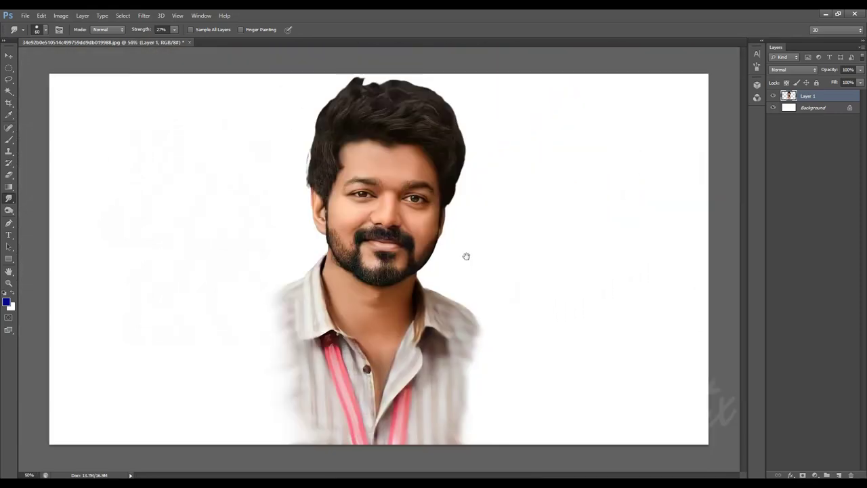
key("ctrl+plus")
key("ctrl+plus")
key("ctrl+plus")
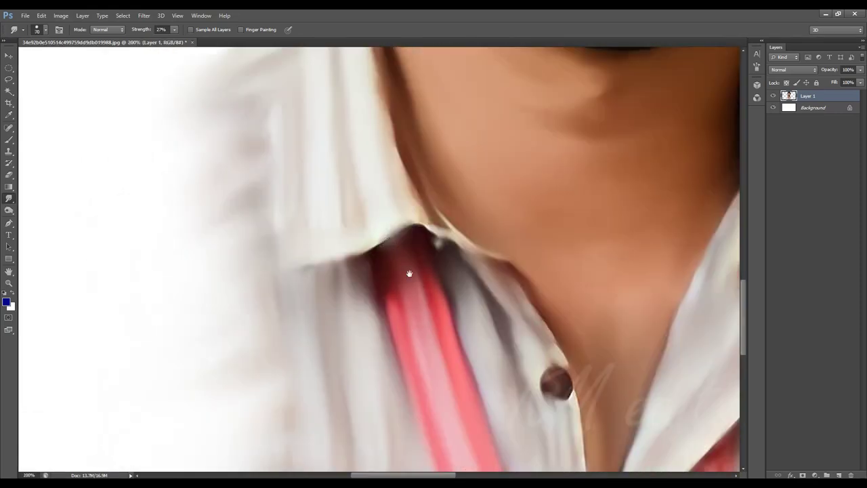
key("ctrl+minus")
key("ctrl+minus")
key("ctrl+minus")
key("ctrl+plus")
key("ctrl+plus")
mouse_move(490, 271)
left_mouse_down()
mouse_move(513, 271)
mouse_move(568, 363)
mouse_move(560, 344)
mouse_move(515, 410)
left_mouse_up()
- Enlarge the smudge brush, zoom in on the hair, and smooth the top hair tuft
key("bracketright")
key("bracketright")
key("bracketright")
scroll(603, 458, "up", 2)
scroll(584, 393, "up", 2)
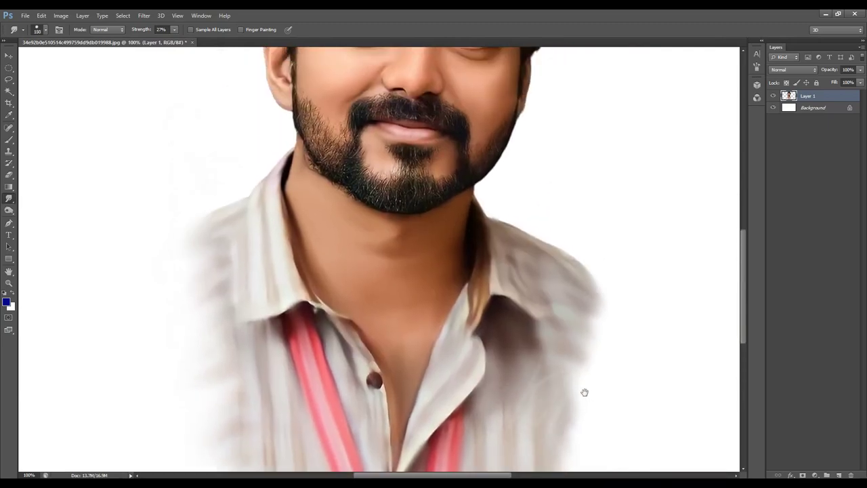
key("bracketright")
key("bracketright")
scroll(518, 366, "up", 5)
key("ctrl+plus")
scroll(429, 264, "up", 5)
key("bracketleft")
key("bracketleft")
key("bracketleft")
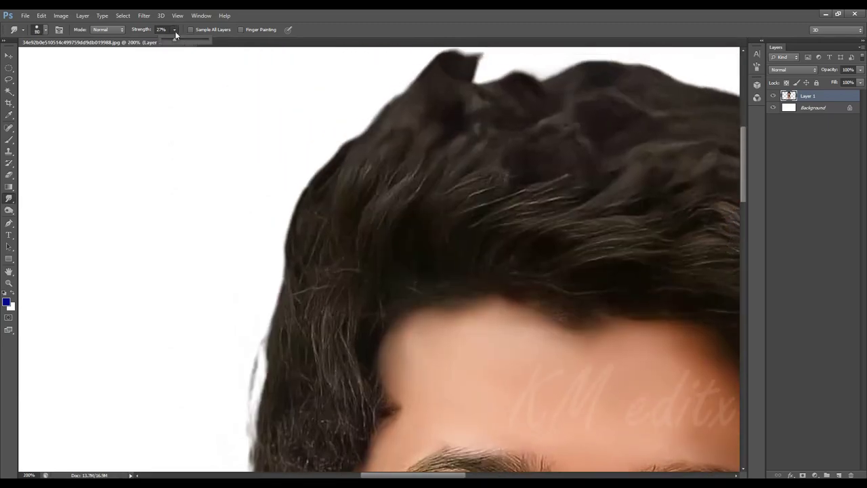
scroll(358, 237, "right", 3)
key("bracketright")
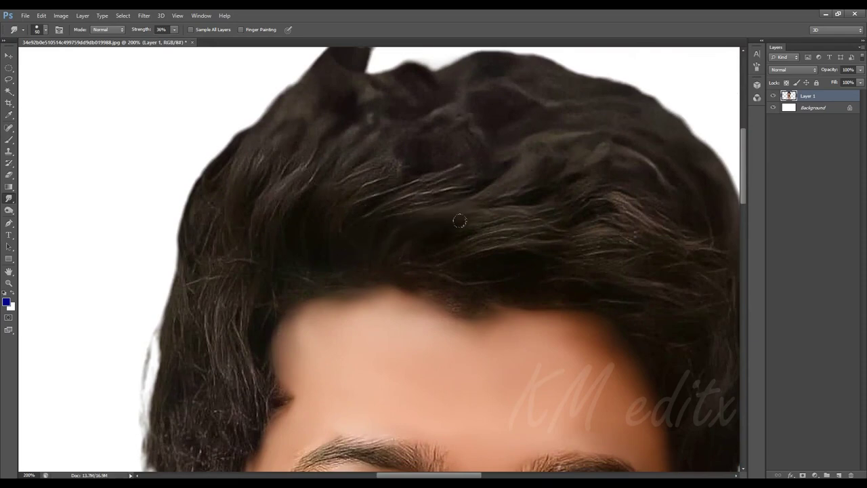
scroll(463, 200, "down", 2)
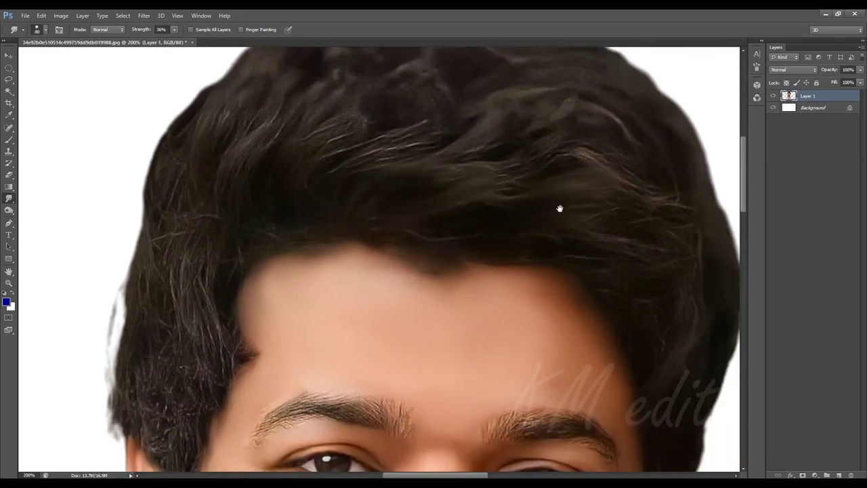
scroll(557, 205, "right", 3)
scroll(507, 189, "down", 2)
scroll(554, 188, "down", 1)
scroll(549, 244, "up", 2)
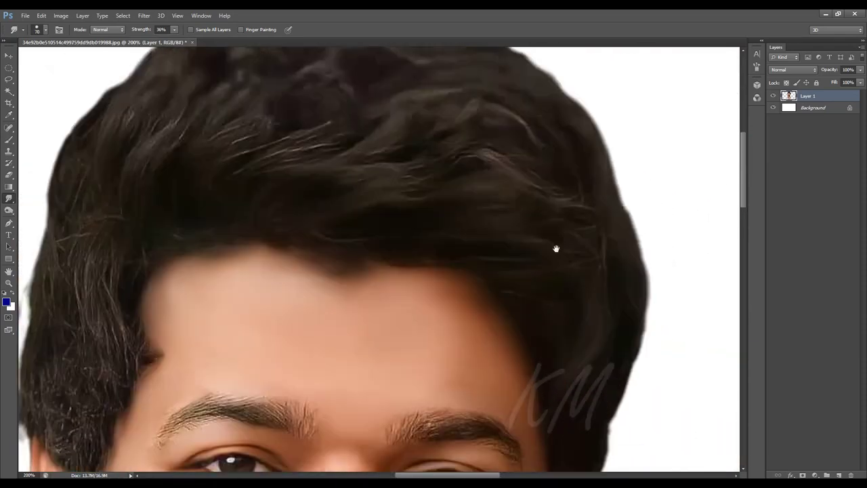
scroll(474, 196, "up", 1)
scroll(480, 190, "left", 4)
scroll(543, 220, "up", 2)
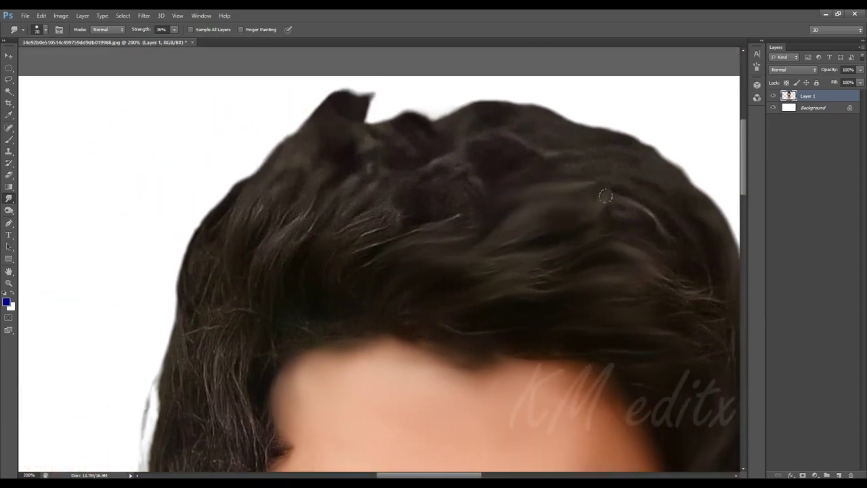
scroll(543, 220, "left", 2)
scroll(561, 231, "left", 3)
scroll(561, 256, "down", 1)
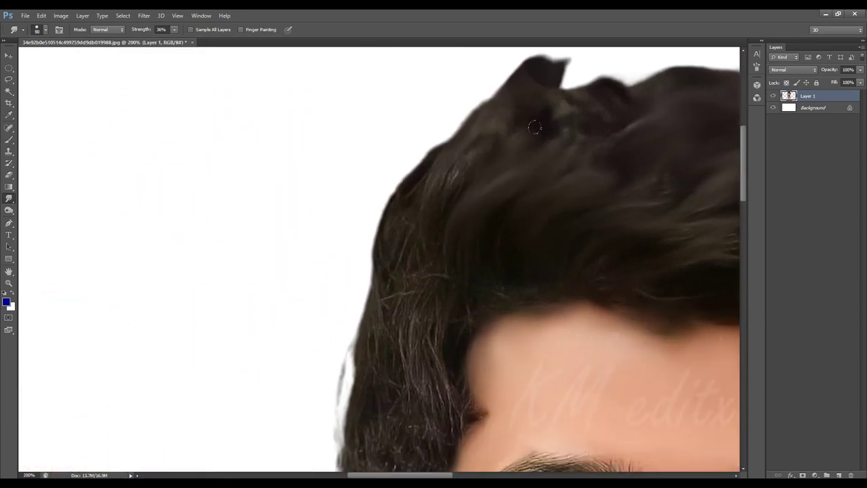
scroll(457, 213, "up", 3)
scroll(456, 212, "right", 2)
scroll(423, 145, "up", 1)
key("bracketright")
left_click_drag(423, 144, 453, 203)
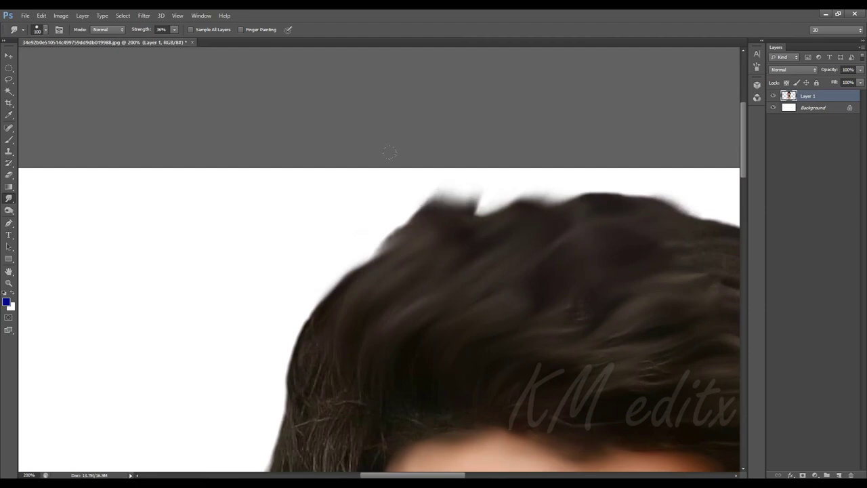
left_click_drag(425, 169, 434, 217)
- Smudge the grey strands at the left hairline into the dark hair with a size-40 brush
scroll(416, 305, "right", 3)
key("bracketleft")
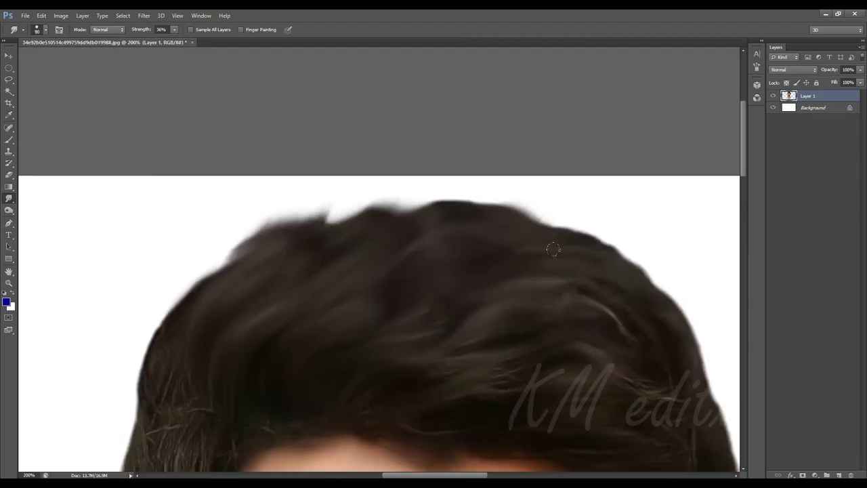
scroll(542, 243, "down", 1)
scroll(541, 244, "right", 1)
scroll(534, 233, "down", 2)
scroll(548, 235, "down", 1)
scroll(544, 211, "left", 1)
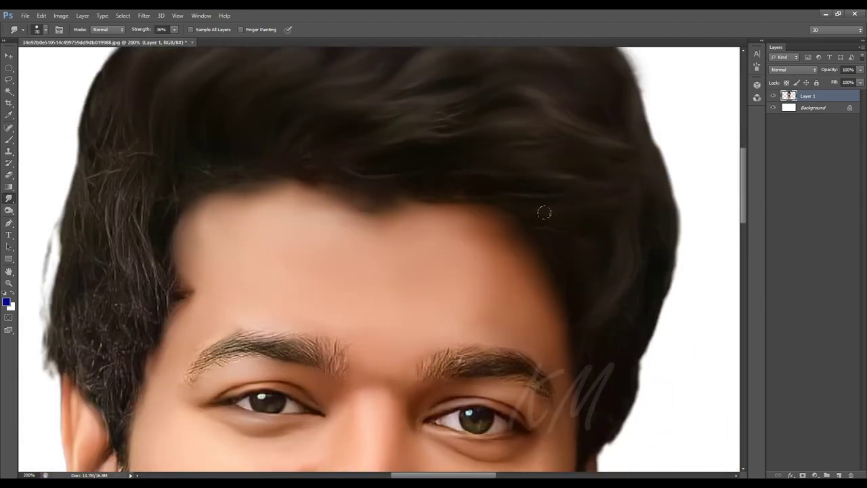
scroll(543, 210, "left", 6)
scroll(474, 178, "up", 2)
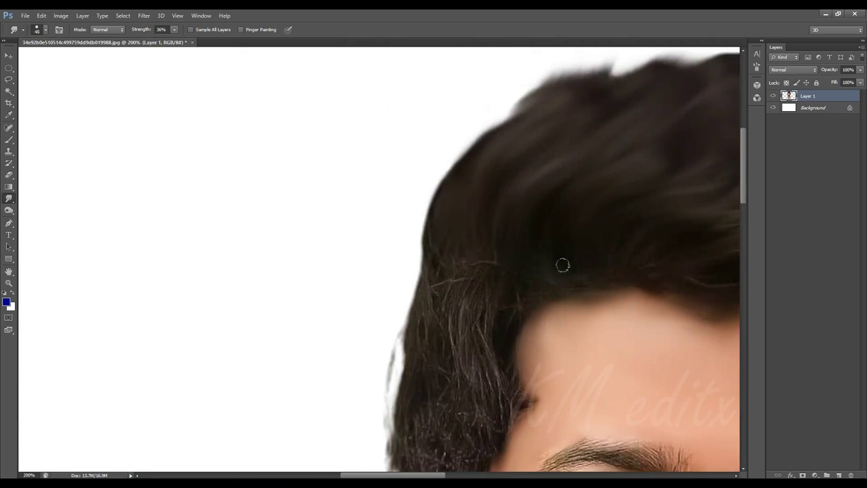
mouse_move(562, 265)
left_mouse_down()
mouse_move(570, 209)
mouse_move(583, 194)
left_mouse_up()
mouse_move(492, 186)
left_mouse_down()
mouse_move(470, 250)
mouse_move(456, 258)
left_mouse_up()
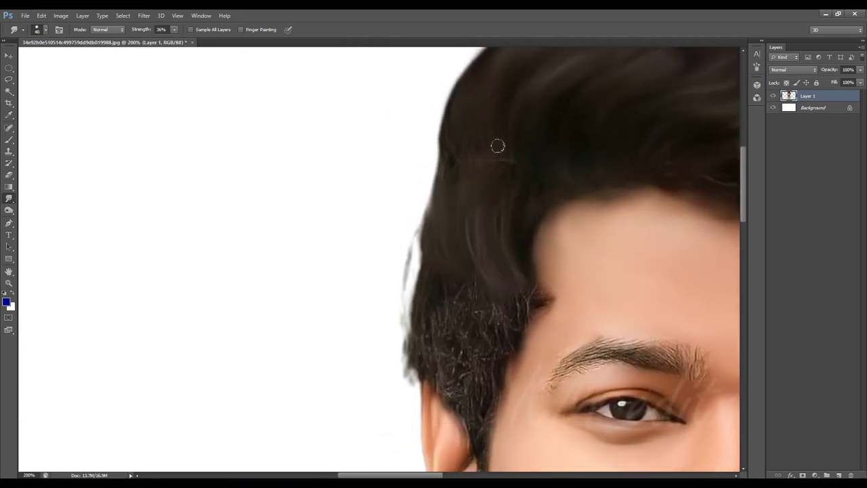
scroll(486, 165, "down", 3)
left_click_drag(488, 232, 485, 257)
key("bracketright")
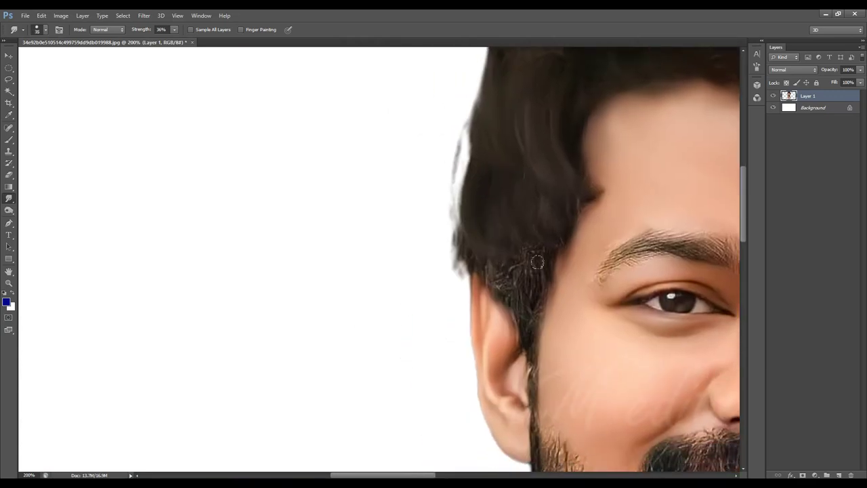
left_click_drag(537, 262, 526, 294)
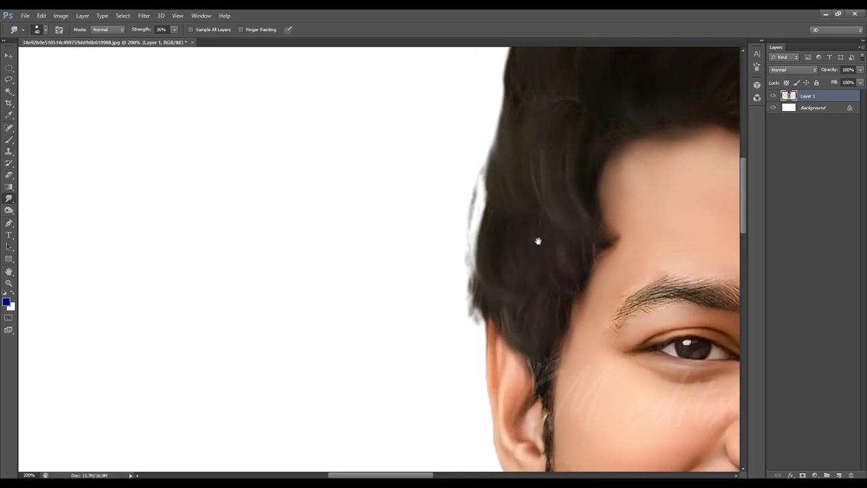
- Erase the ragged left outline of the hair against the white background
key("e")
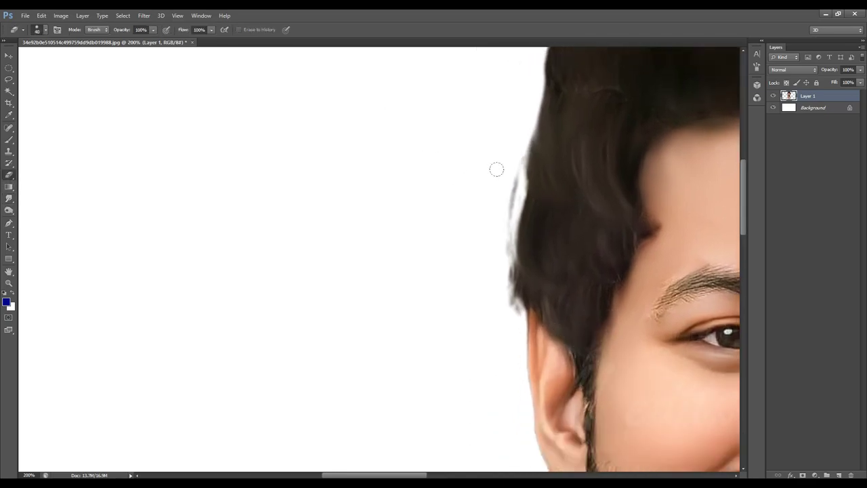
mouse_move(507, 144)
left_mouse_down()
mouse_move(499, 253)
mouse_move(513, 308)
left_mouse_up()
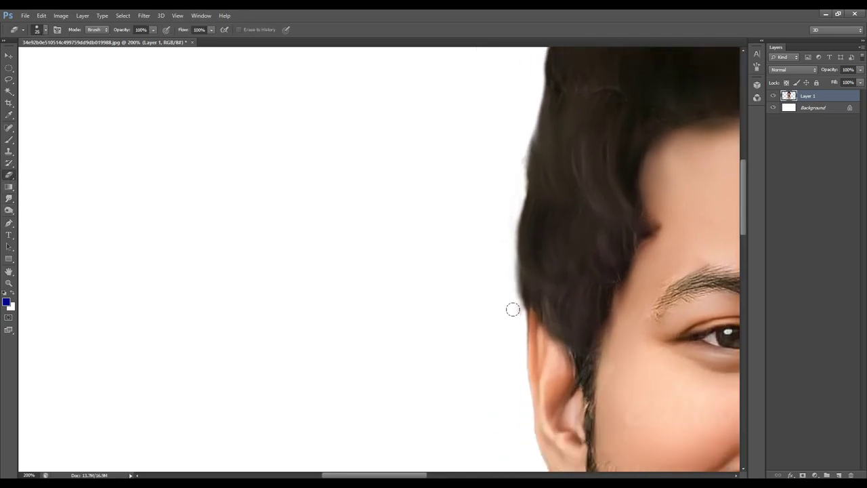
left_click(9, 197)
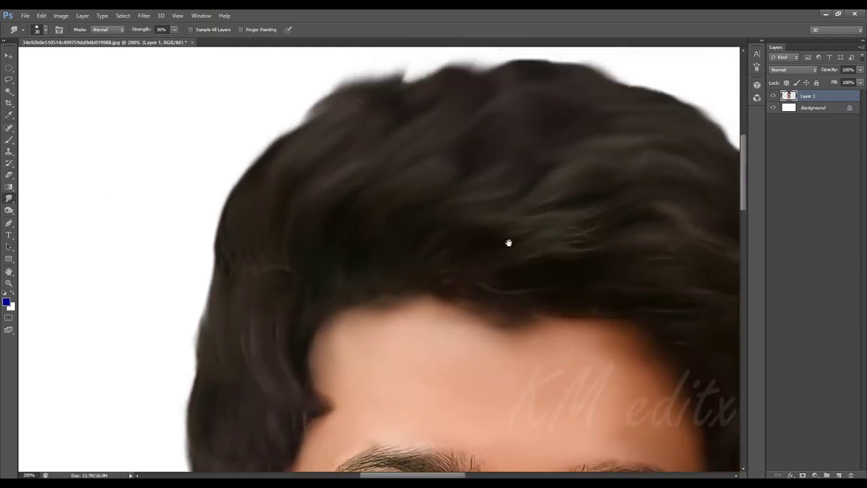
- Pan across the forehead, face, mouth and beard with the Smudge tool active
mouse_move(507, 242)
left_mouse_down()
mouse_move(437, 195)
mouse_move(503, 291)
left_mouse_up()
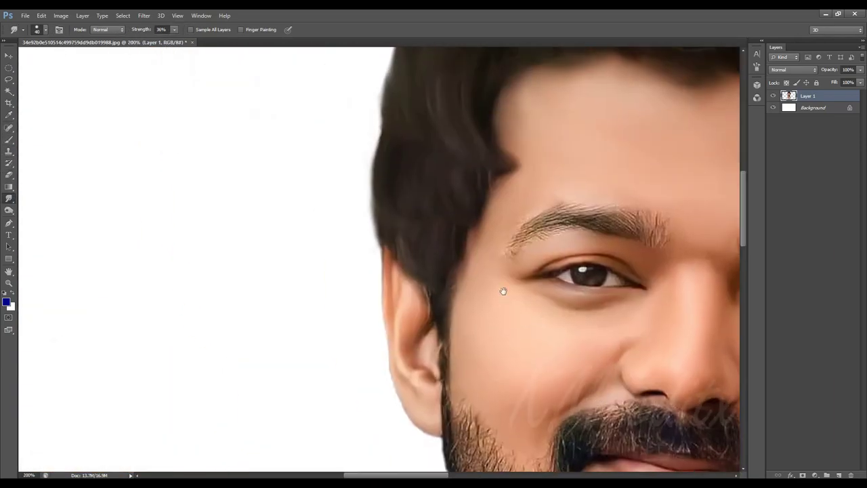
left_click_drag(484, 163, 495, 226)
mouse_move(481, 178)
left_mouse_down()
mouse_move(499, 207)
mouse_move(445, 177)
left_mouse_up()
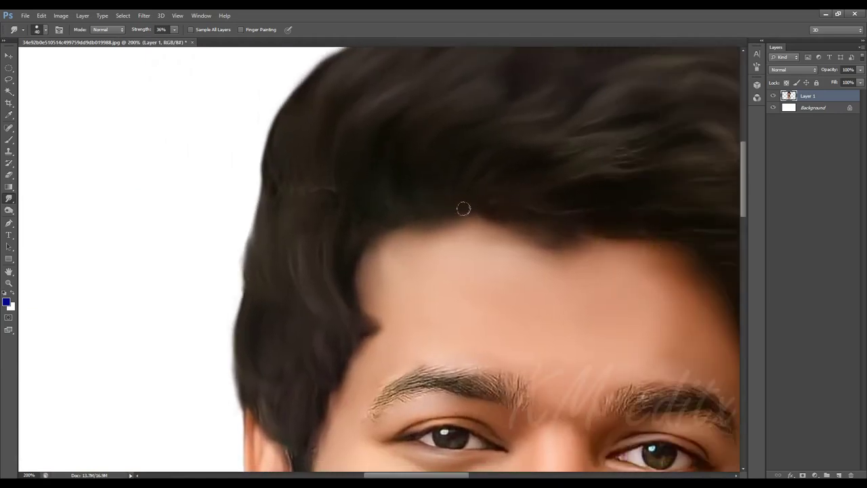
scroll(406, 203, "left", 3)
left_click_drag(508, 406, 394, 199)
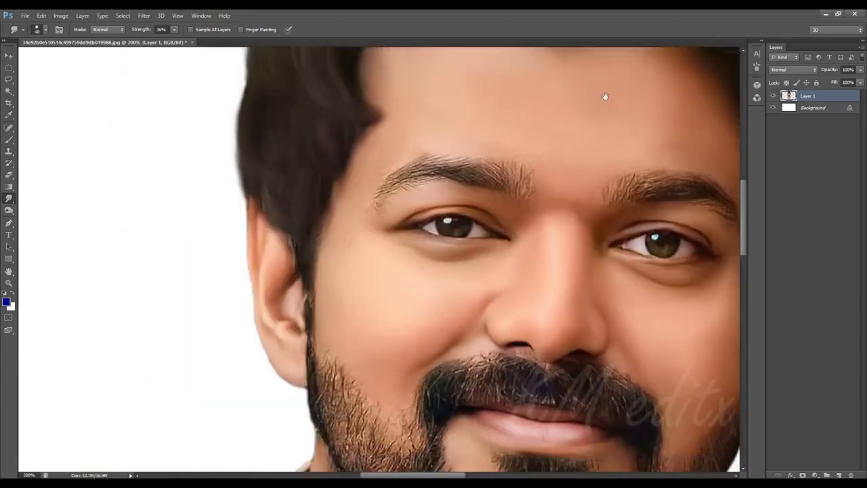
left_click_drag(474, 339, 474, 156)
mouse_move(444, 193)
left_mouse_down()
mouse_move(448, 172)
mouse_move(448, 190)
left_mouse_up()
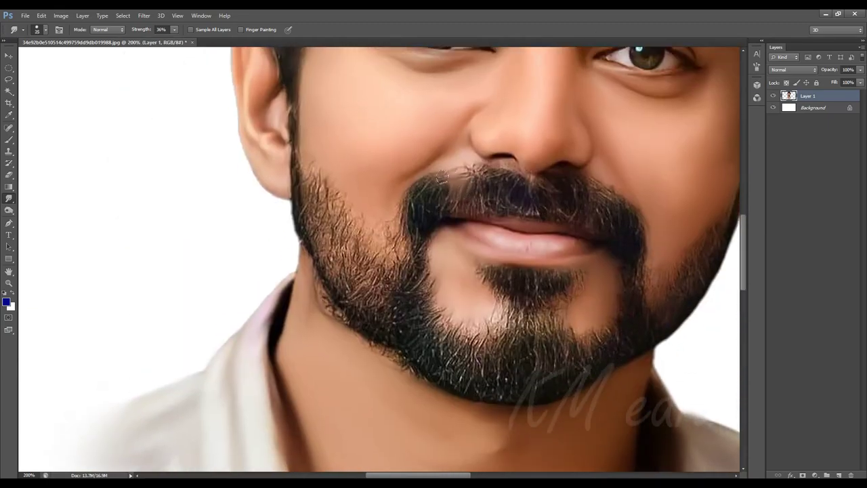
left_click_drag(429, 221, 501, 224)
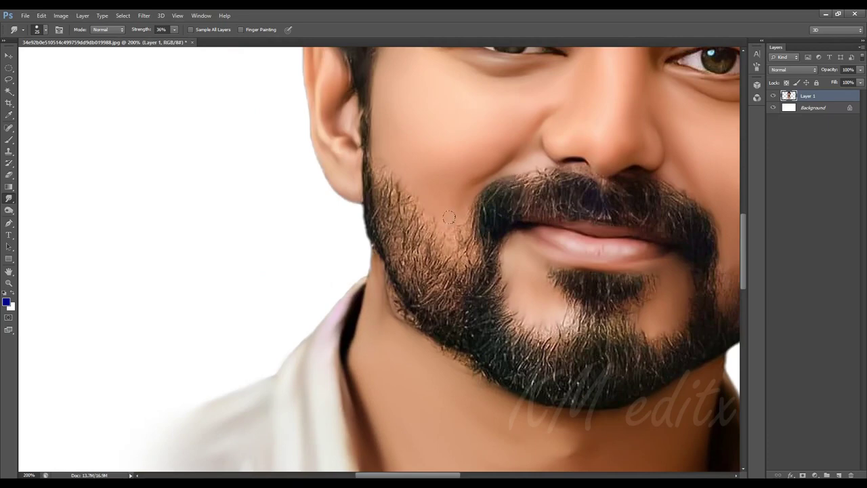
scroll(408, 224, "up", 2)
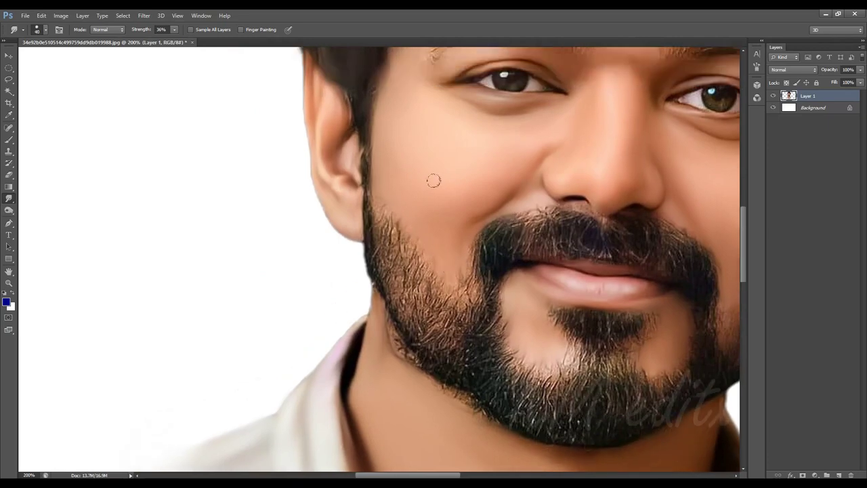
scroll(434, 180, "down", 5)
scroll(453, 257, "up", 5)
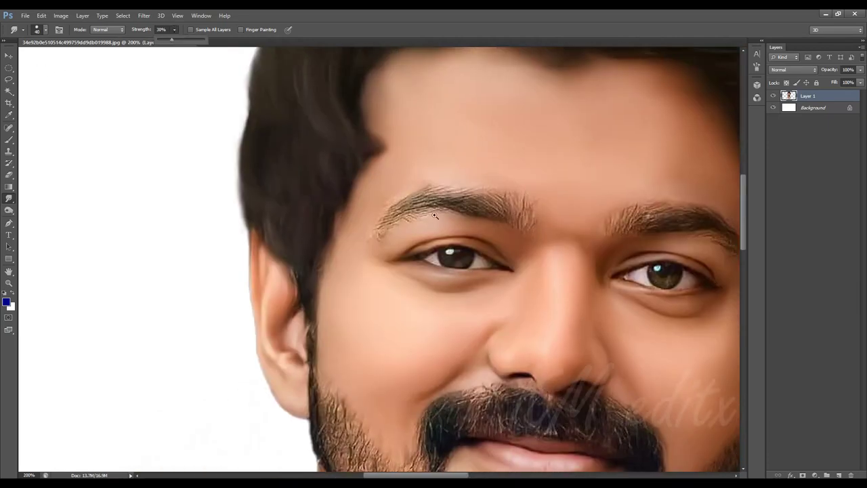
- Zoom in on the eyes and smudge the lash line at the inner eye corner smooth
scroll(435, 216, "up", 1)
left_click_drag(318, 186, 490, 169)
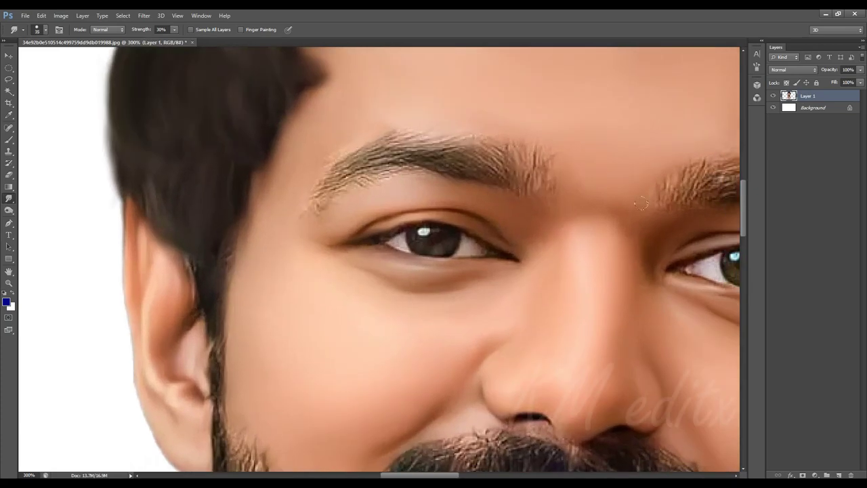
scroll(541, 189, "up", 2)
scroll(447, 176, "left", 3)
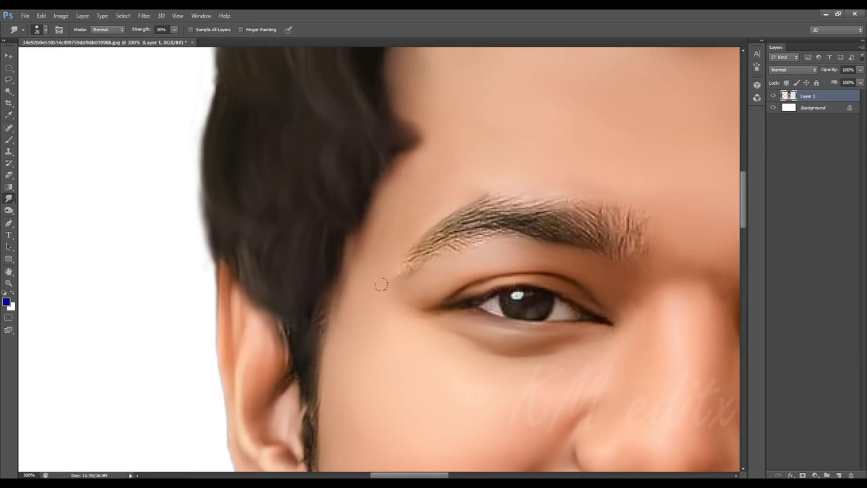
scroll(461, 286, "up", 2)
scroll(460, 286, "right", 6)
scroll(541, 281, "down", 1)
scroll(542, 281, "right", 2)
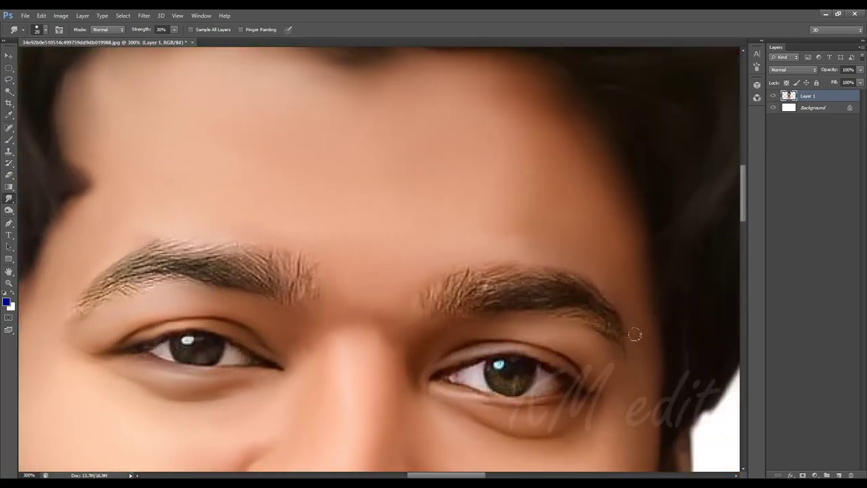
scroll(635, 334, "left", 2)
scroll(634, 334, "down", 1)
scroll(506, 304, "up", 2)
scroll(406, 284, "right", 3)
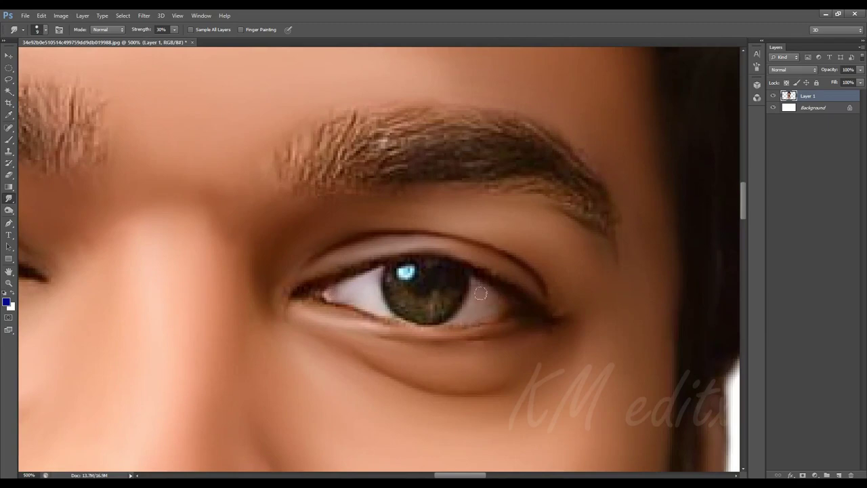
scroll(372, 278, "down", 2)
scroll(440, 305, "up", 2)
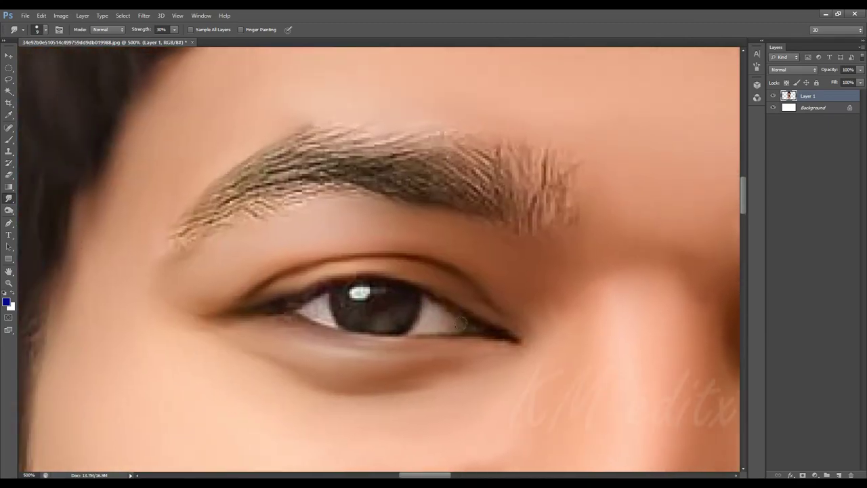
scroll(433, 309, "down", 2)
scroll(449, 317, "up", 2)
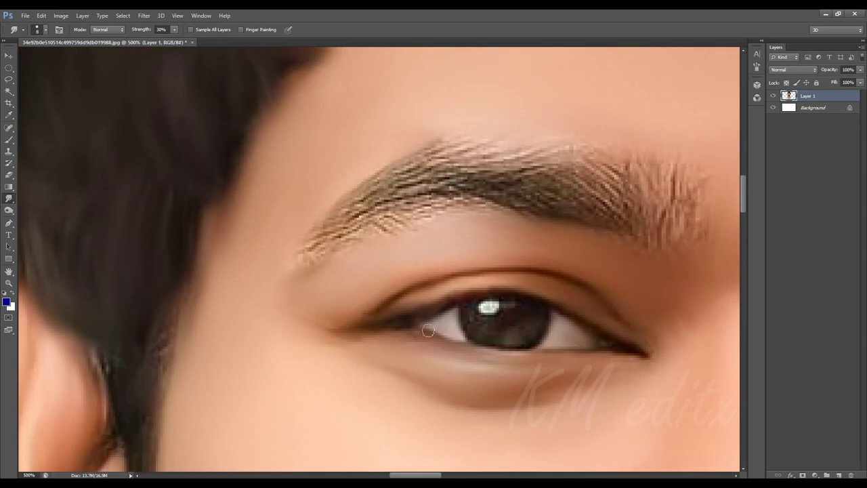
scroll(428, 330, "down", 2)
scroll(422, 343, "up", 2)
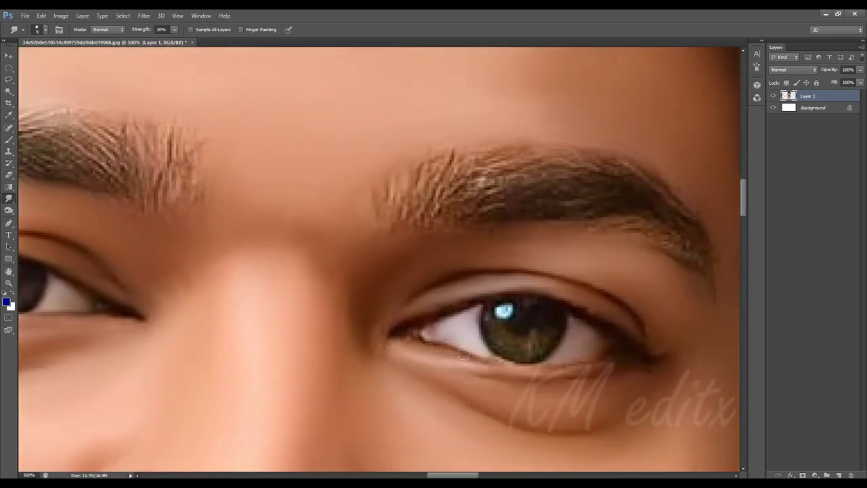
left_click_drag(416, 338, 381, 329)
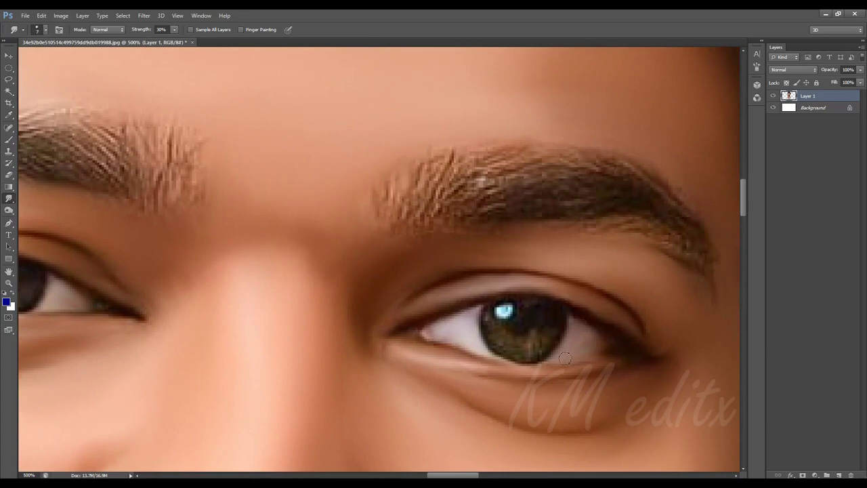
scroll(646, 280, "down", 5)
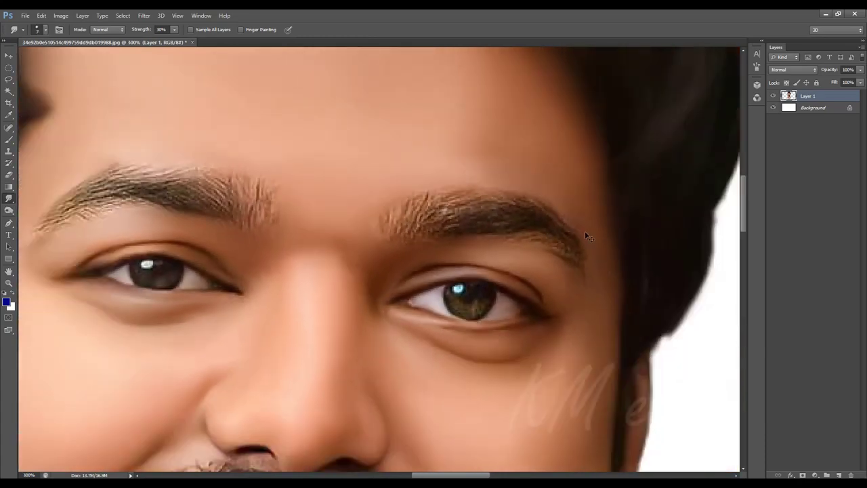
scroll(410, 243, "down", 5)
- Add a new empty layer on top and name it Hairs
scroll(409, 244, "up", 3)
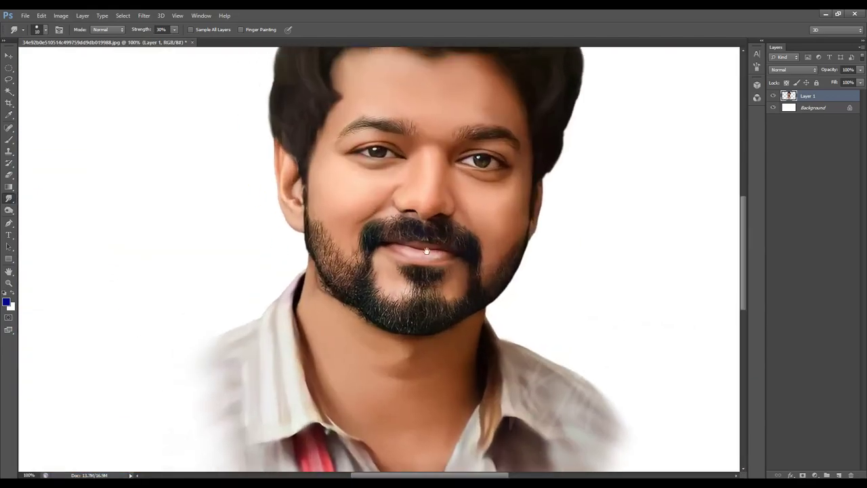
scroll(410, 244, "down", 3)
scroll(410, 244, "down", 3)
key("ctrl+shift+alt+n")
double_click(808, 96)
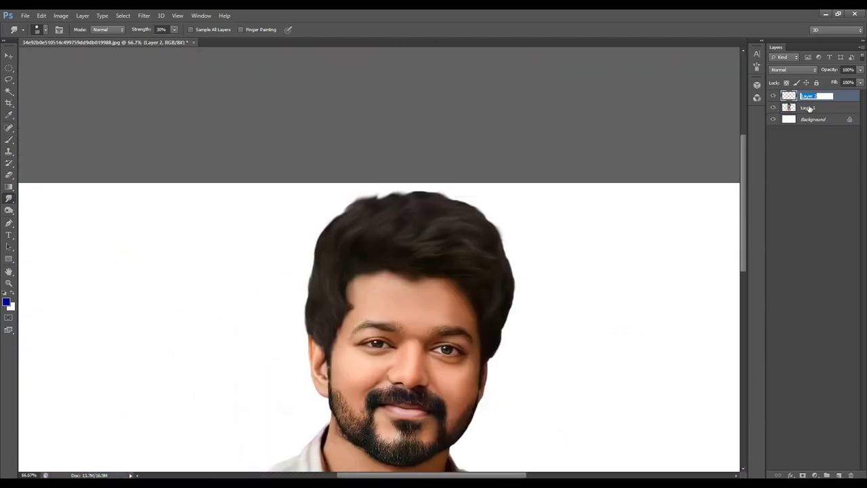
- Set a 1-pixel brush with a dark-brown foreground colour sampled from the hair
key("ctrl+plus")
key("ctrl+plus")
type("Hairs")
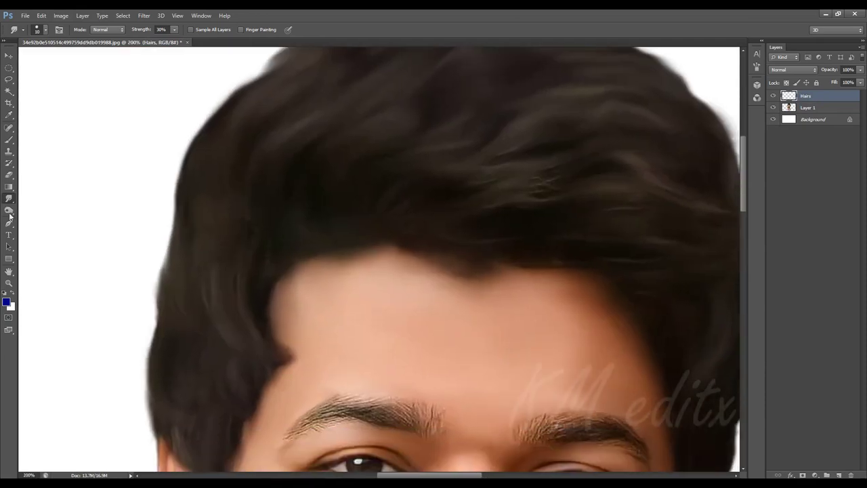
key("b")
key("bracketleft")
key("bracketleft")
key("bracketleft")
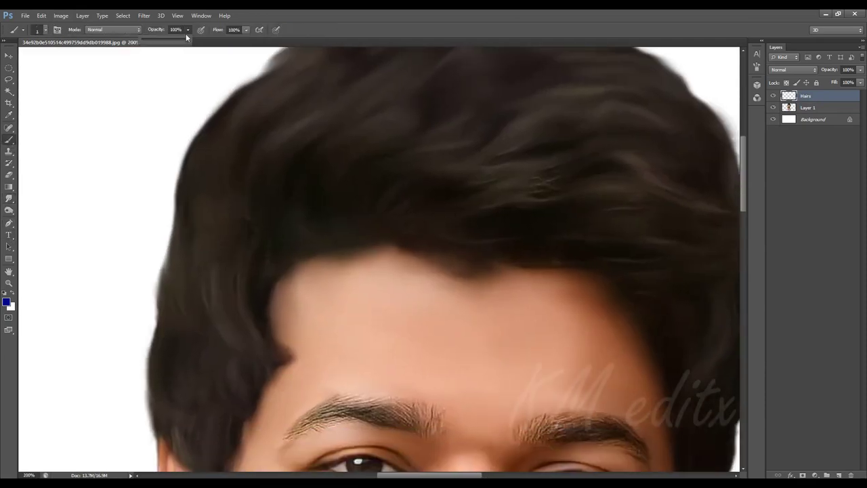
left_click(6, 301)
left_click(522, 193)
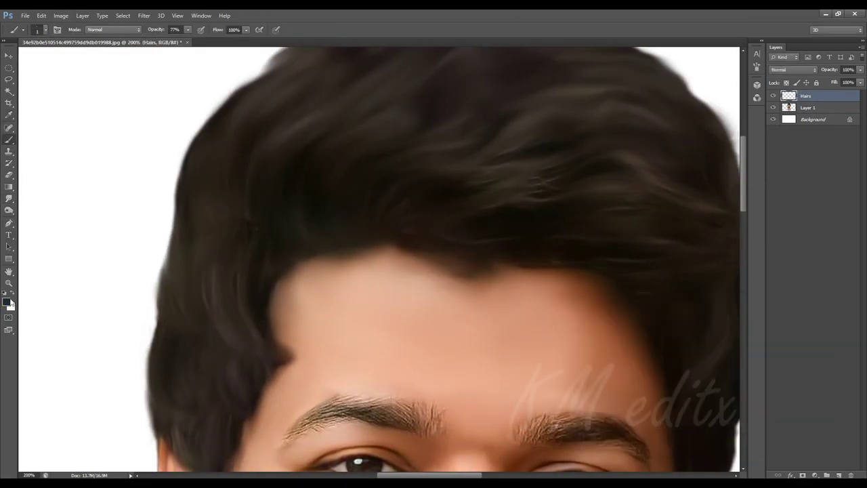
left_click(545, 200)
left_click(612, 182)
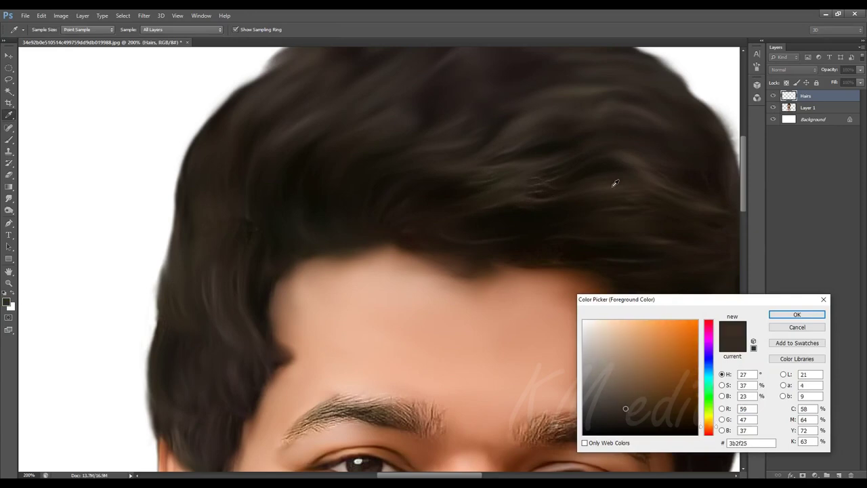
key("Return")
- Paint thin strands across the front hair on the Hairs layer at 77% opacity
key("b")
scroll(371, 273, "up", 1)
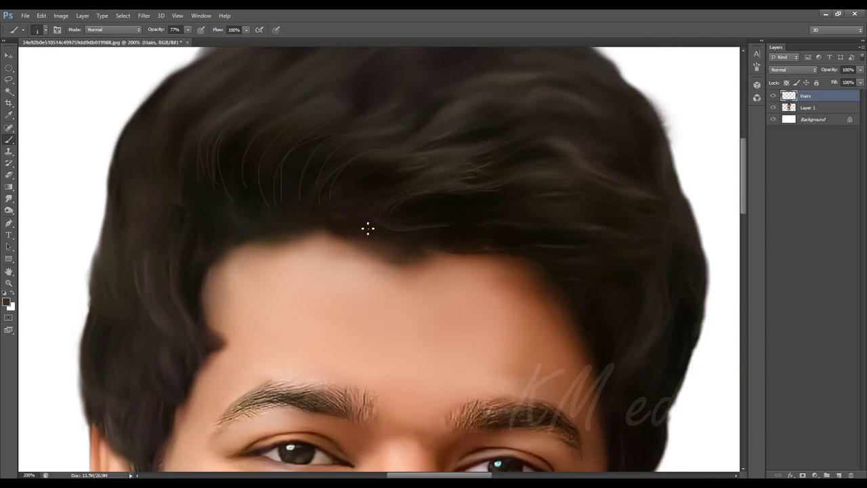
scroll(379, 226, "up", 2)
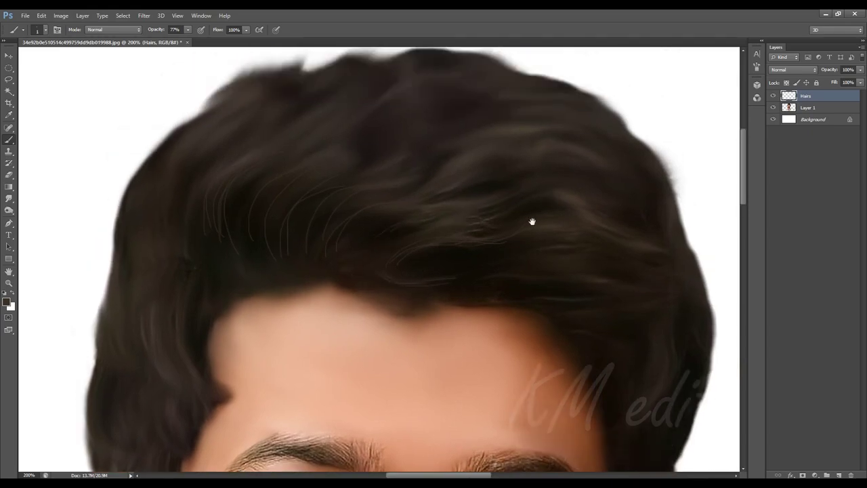
left_click_drag(532, 221, 485, 177)
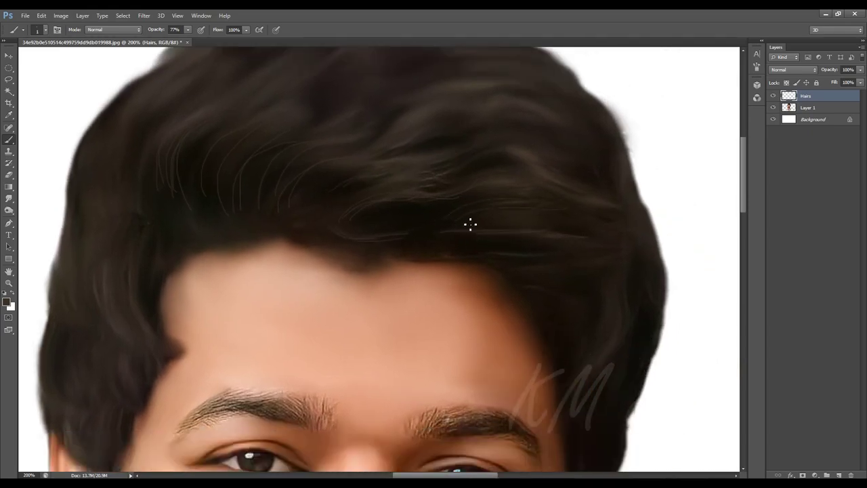
left_click_drag(574, 255, 533, 205)
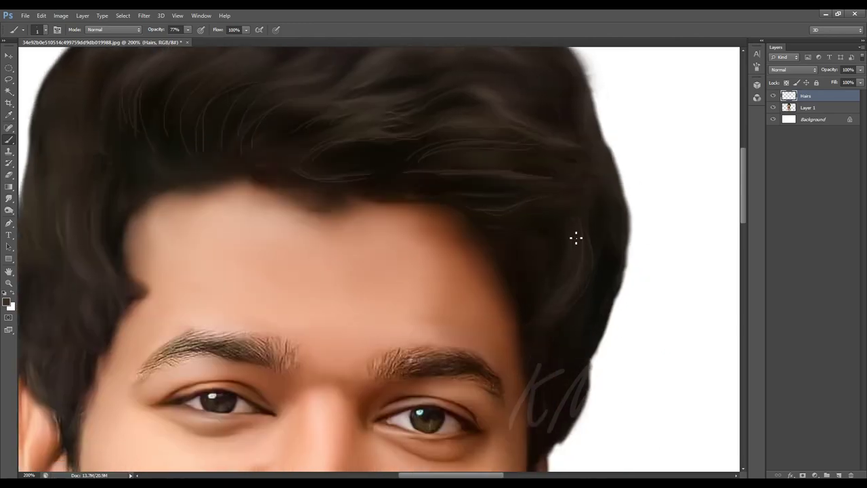
left_click_drag(539, 330, 542, 319)
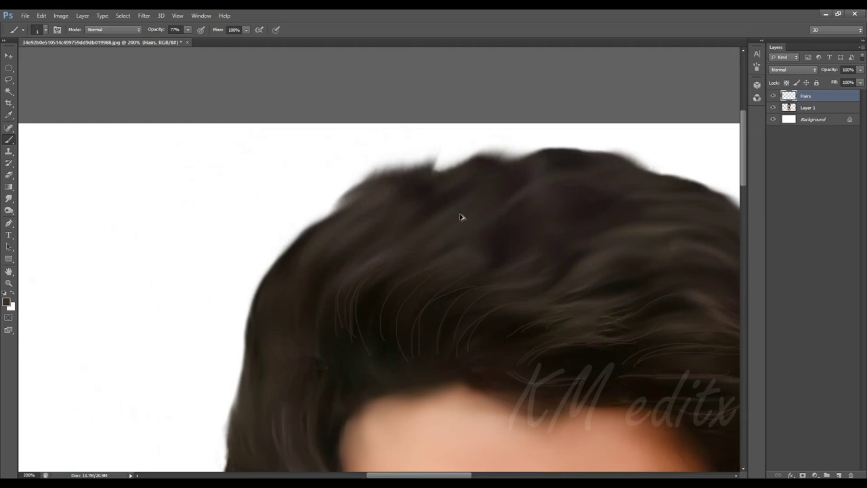
scroll(474, 223, "down", 5)
scroll(419, 271, "left", 3)
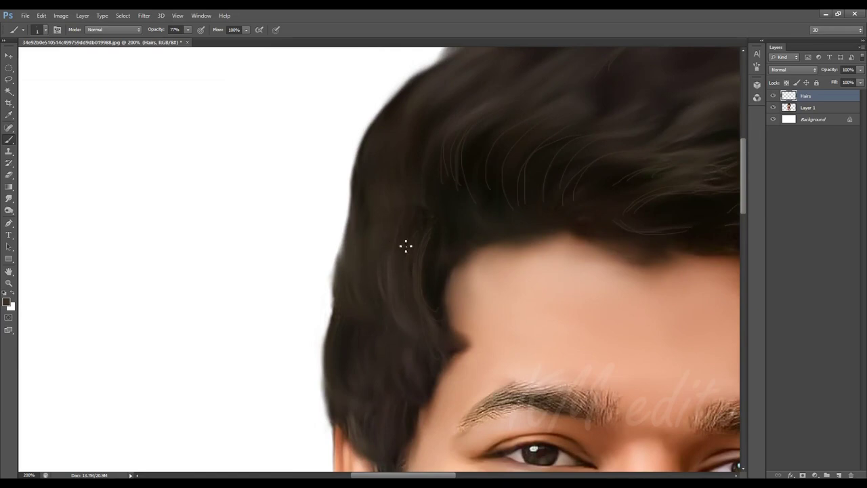
scroll(435, 273, "up", 5)
scroll(476, 316, "left", 1)
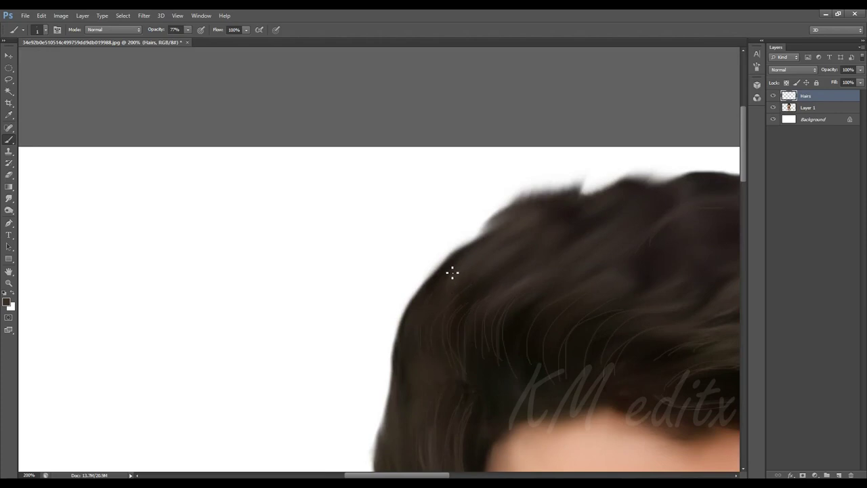
scroll(535, 327, "down", 10)
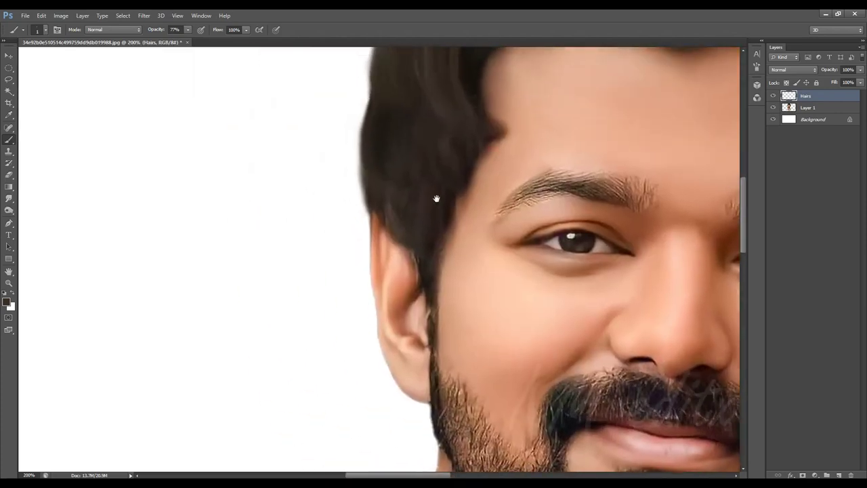
scroll(439, 329, "up", 2)
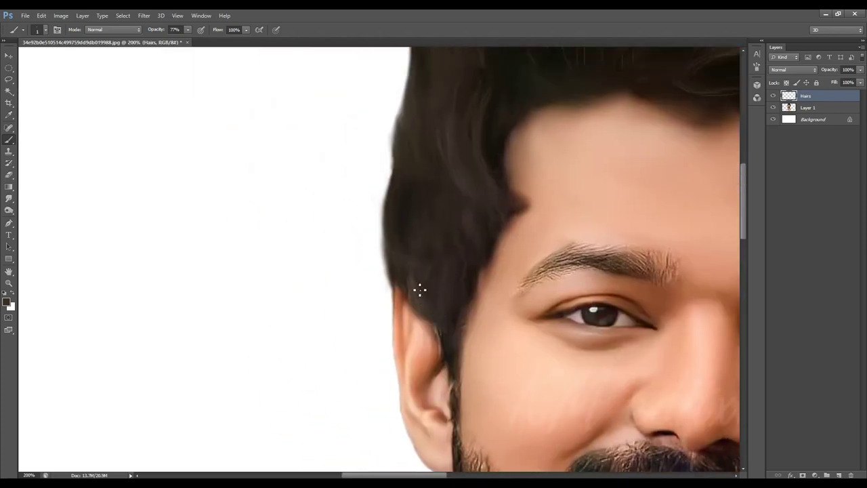
scroll(466, 306, "up", 4)
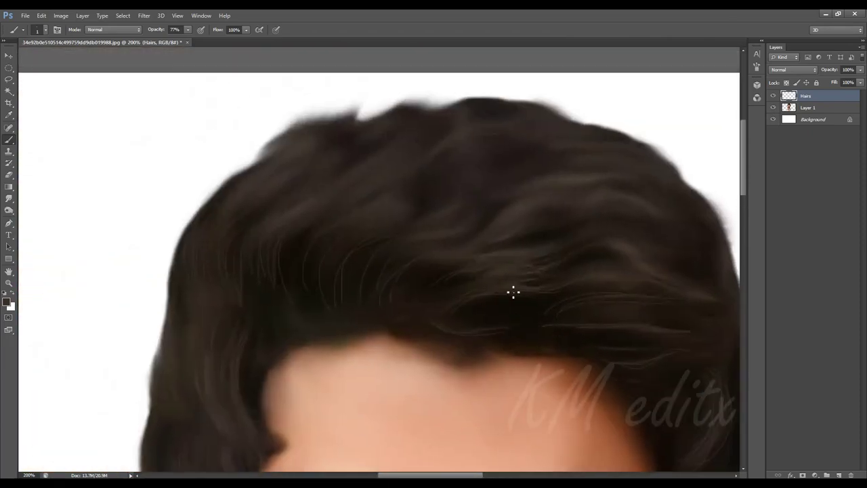
- Sample a dark brown from the hair as the brush colour
key("i")
left_click(8, 302)
left_click(544, 323)
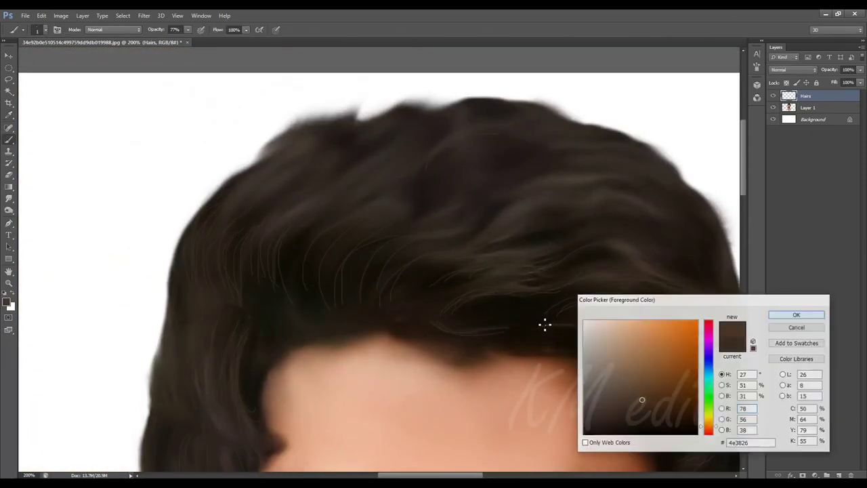
key("Return")
key("b")
- Paint fine flyaway strands along the top and outer edge of the hair
scroll(350, 248, "down", 3)
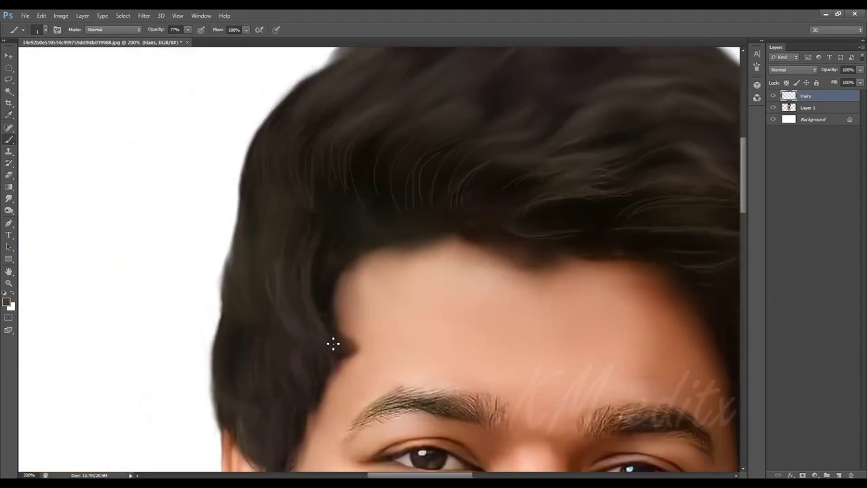
scroll(306, 329, "down", 3)
scroll(306, 329, "left", 3)
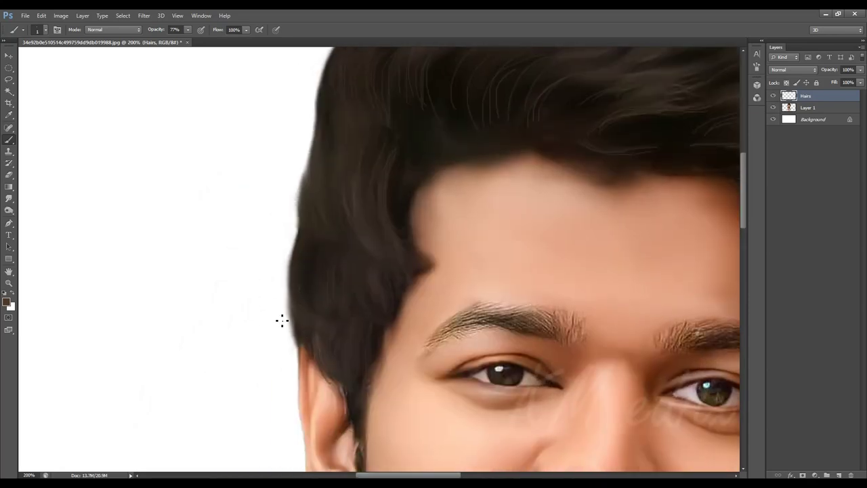
left_click_drag(300, 256, 401, 384)
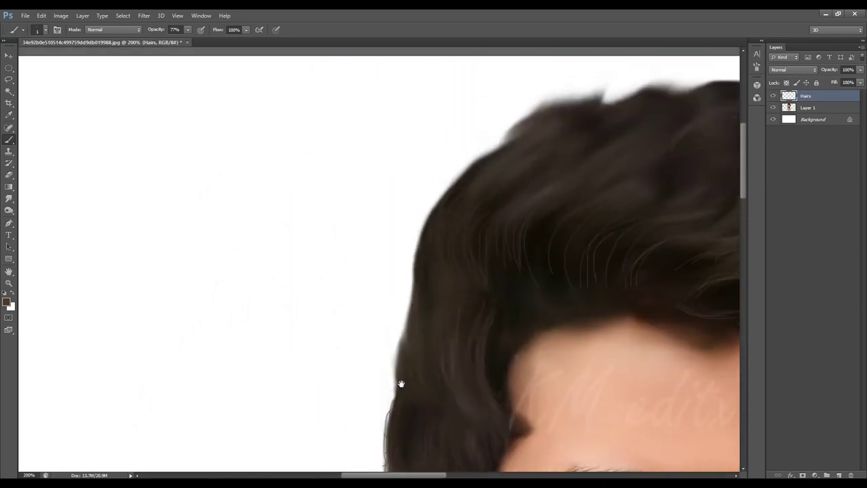
scroll(399, 386, "up", 3)
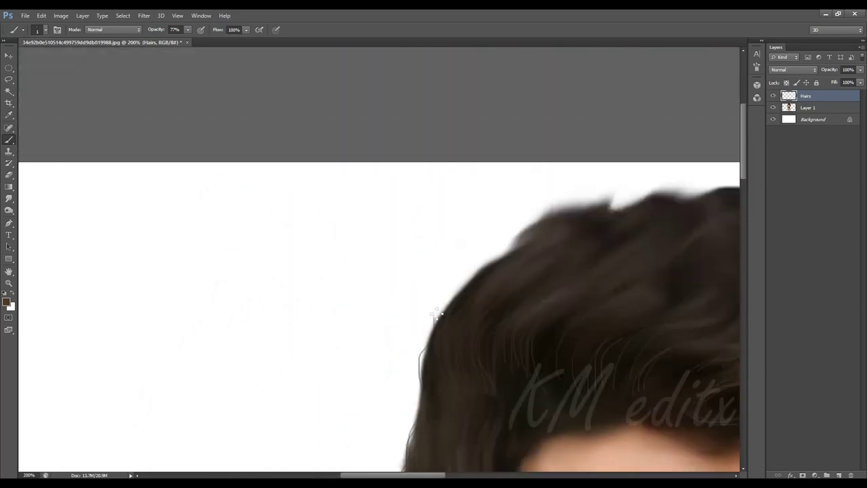
left_click_drag(433, 319, 463, 279)
left_click_drag(511, 253, 415, 310)
left_click_drag(414, 308, 428, 296)
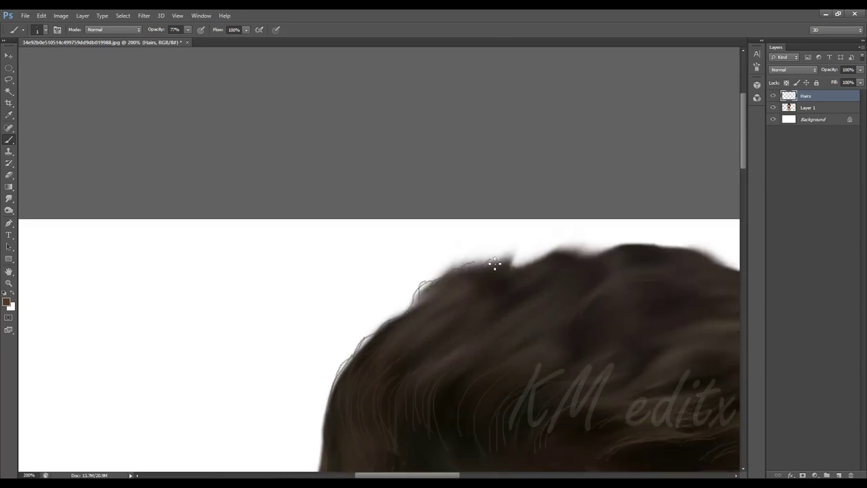
left_click_drag(559, 253, 448, 302)
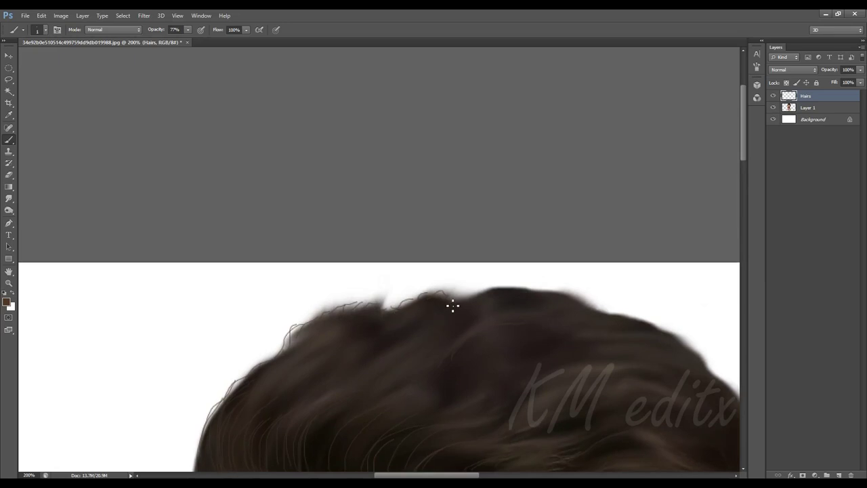
left_click_drag(528, 290, 400, 263)
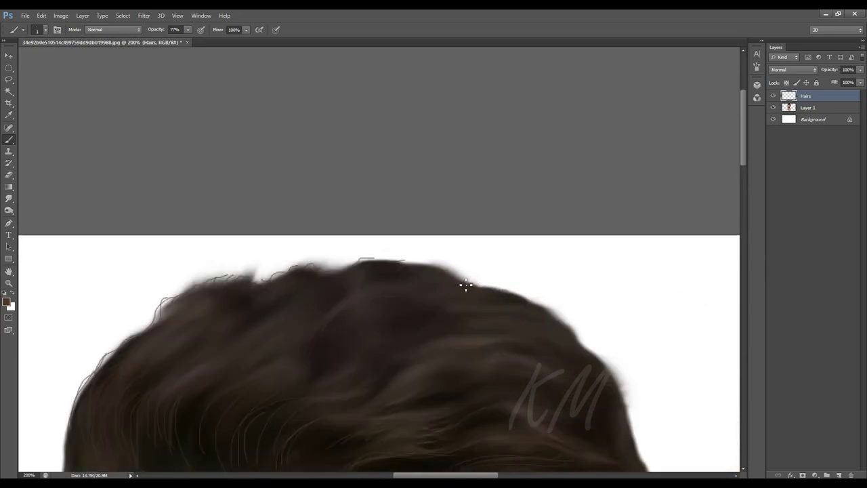
- Scroll around the canvas to review the whole portrait's new strands
scroll(441, 285, "down", 1)
scroll(483, 333, "down", 2)
scroll(447, 318, "down", 2)
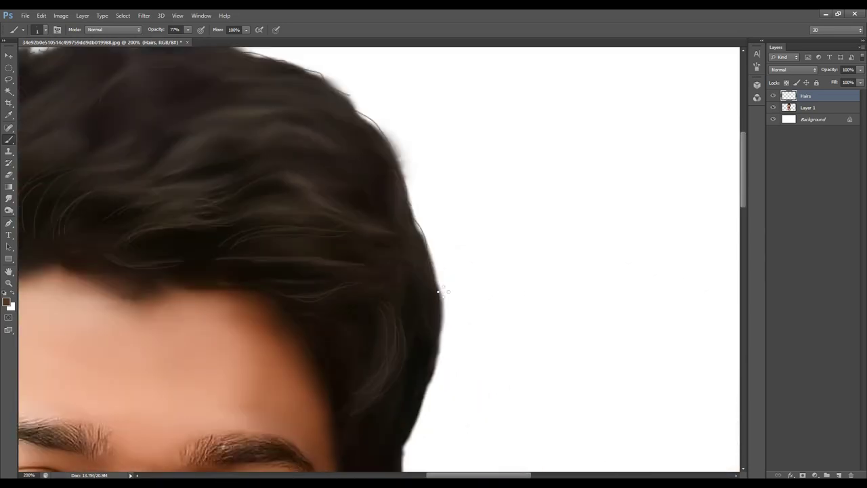
scroll(434, 271, "down", 2)
scroll(401, 384, "down", 2)
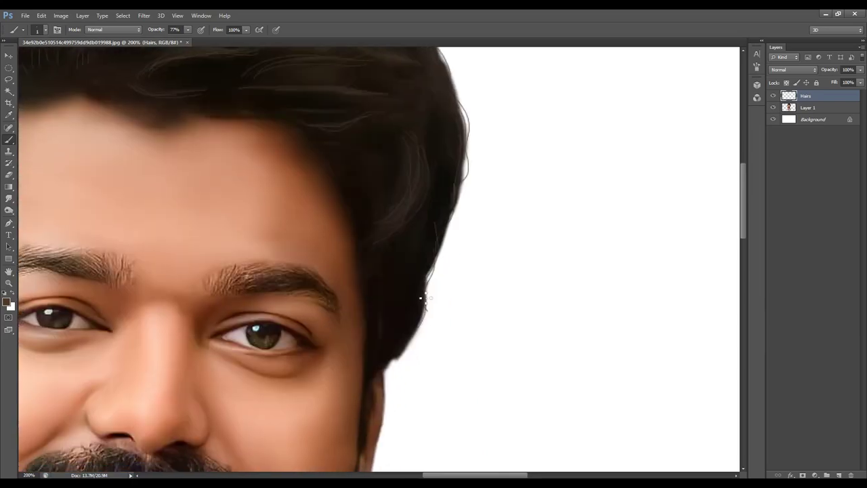
scroll(433, 305, "up", 3)
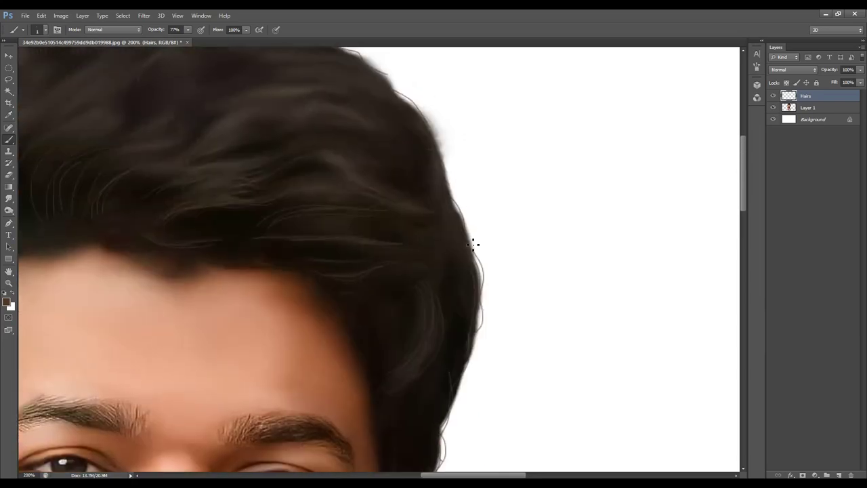
scroll(488, 366, "left", 2)
scroll(512, 383, "up", 3)
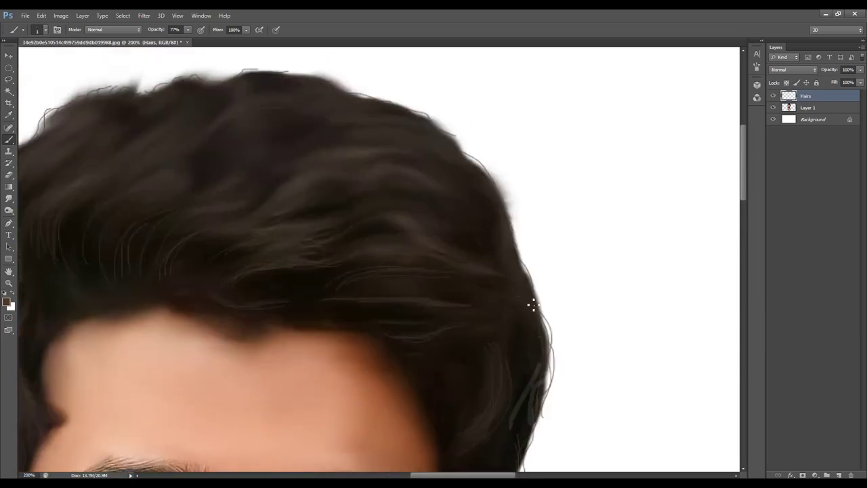
scroll(517, 405, "up", 2)
scroll(496, 328, "left", 10)
scroll(494, 331, "down", 2)
scroll(492, 332, "down", 3)
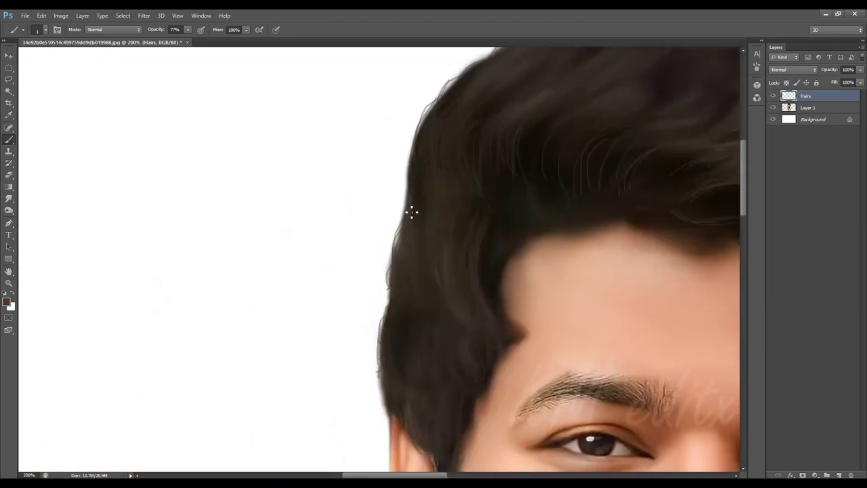
scroll(410, 211, "down", 3)
scroll(344, 158, "down", 1)
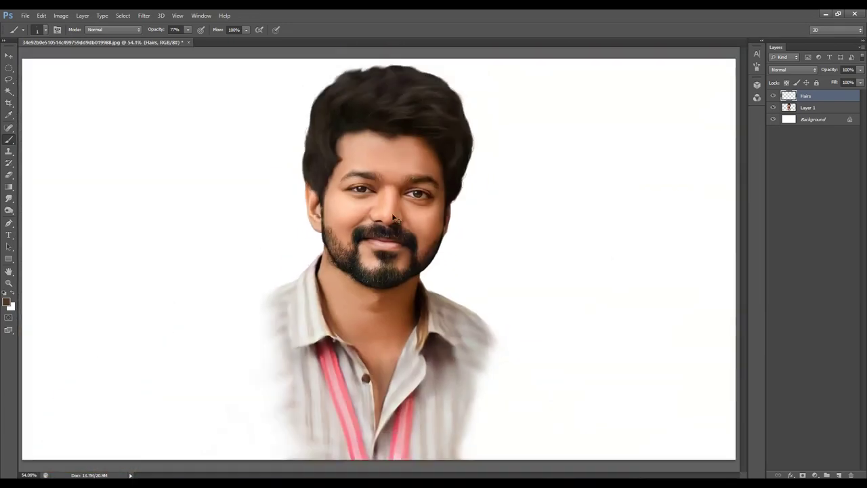
left_click_drag(383, 305, 484, 267)
- Set the foreground colour to a pale light olive for hair highlights
key("i")
left_click(318, 203)
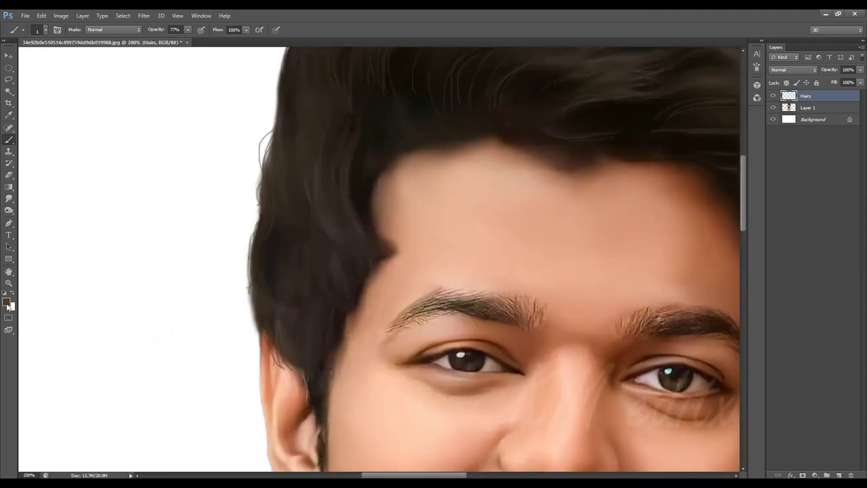
left_click(6, 302)
left_click(634, 328)
mouse_move(708, 415)
left_mouse_down()
mouse_move(709, 399)
mouse_move(709, 416)
left_mouse_up()
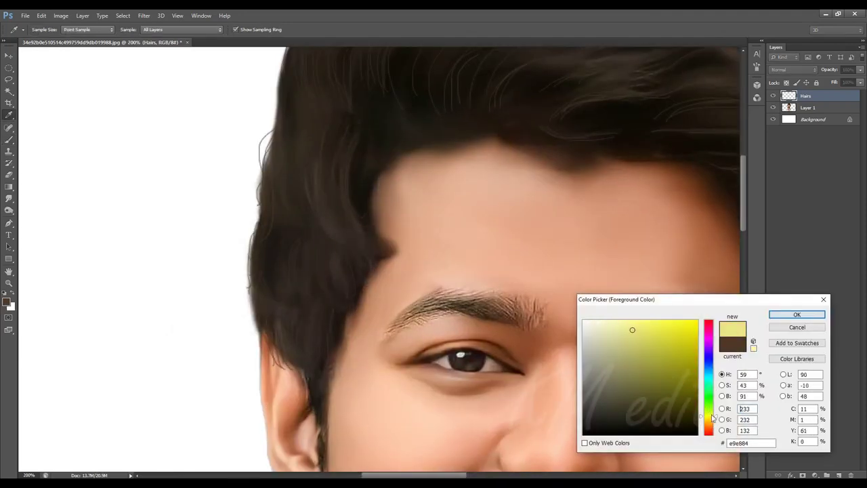
left_click(679, 382)
left_click(621, 365)
- Paint a light olive strand across the upper hair with the Brush
left_click(796, 314)
key("b")
scroll(353, 258, "left", 5)
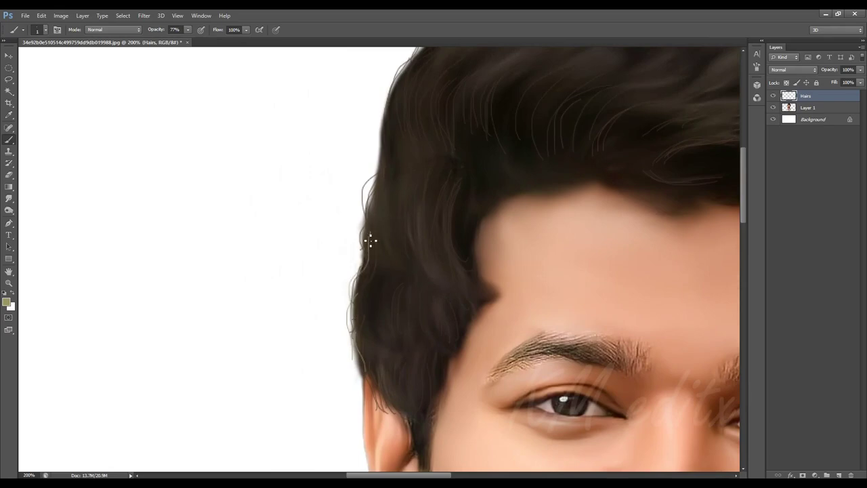
scroll(372, 224, "up", 4)
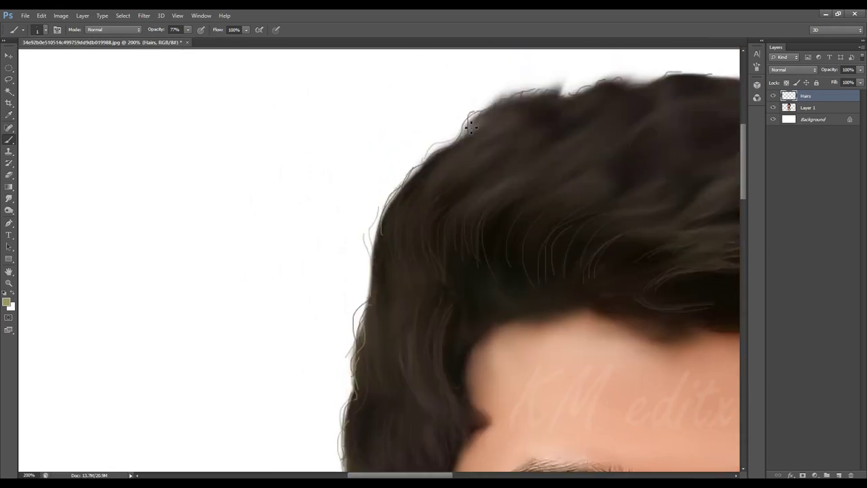
scroll(470, 125, "up", 2)
scroll(471, 125, "right", 2)
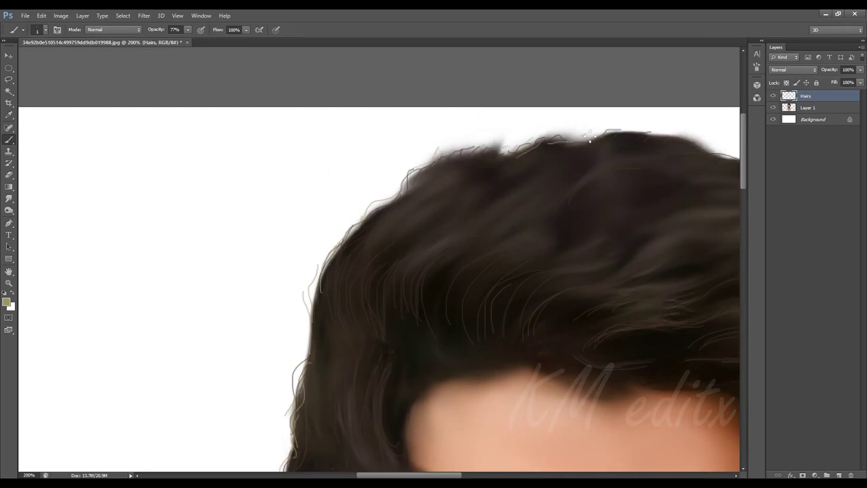
scroll(647, 139, "right", 3)
scroll(580, 140, "down", 2)
scroll(581, 139, "right", 3)
scroll(534, 128, "down", 2)
scroll(519, 97, "right", 2)
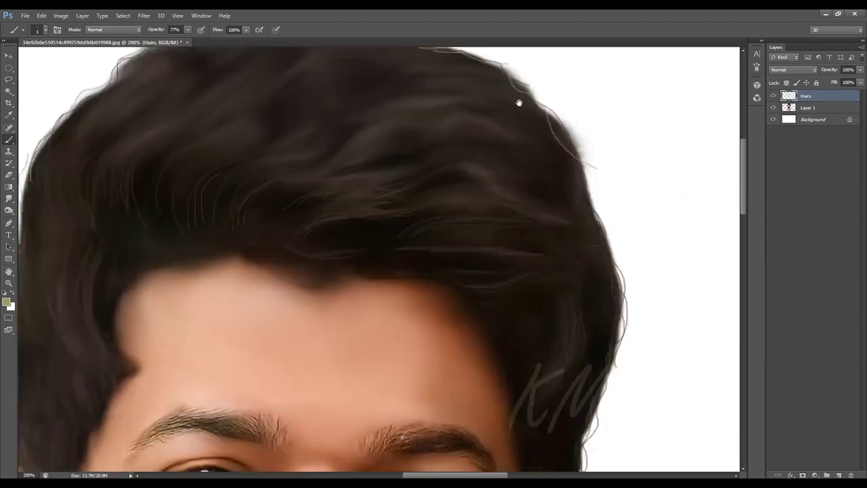
scroll(519, 97, "down", 2)
scroll(535, 194, "up", 8)
scroll(536, 194, "left", 10)
scroll(553, 158, "down", 6)
scroll(553, 158, "right", 2)
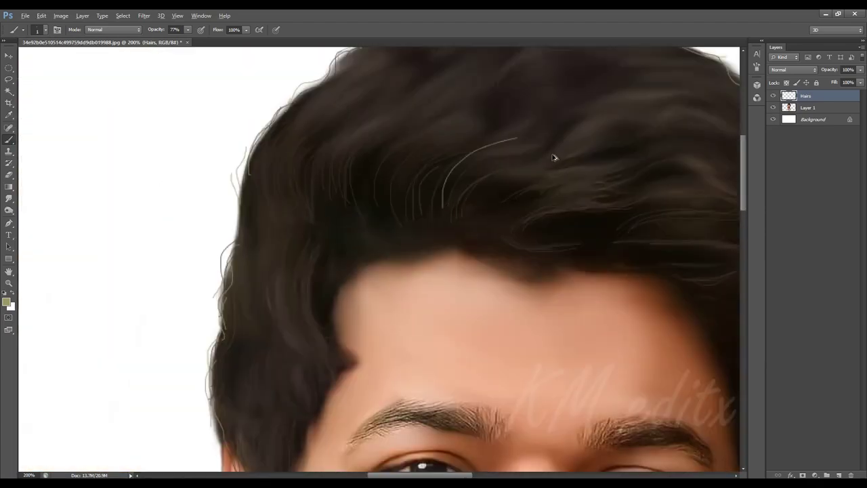
left_click_drag(441, 203, 507, 152)
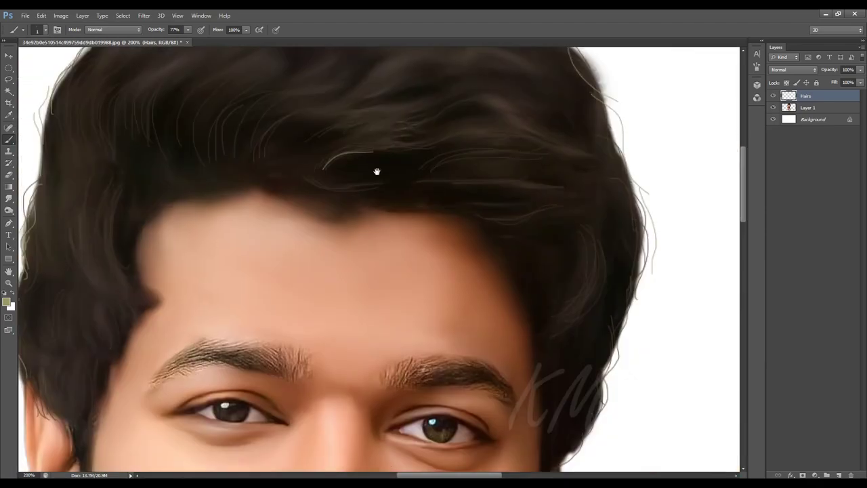
- Lower brush opacity to 41% and paint more curved light strands over the hair
left_click_drag(542, 217, 377, 170)
left_click_drag(489, 211, 490, 179)
key("4")
key("1")
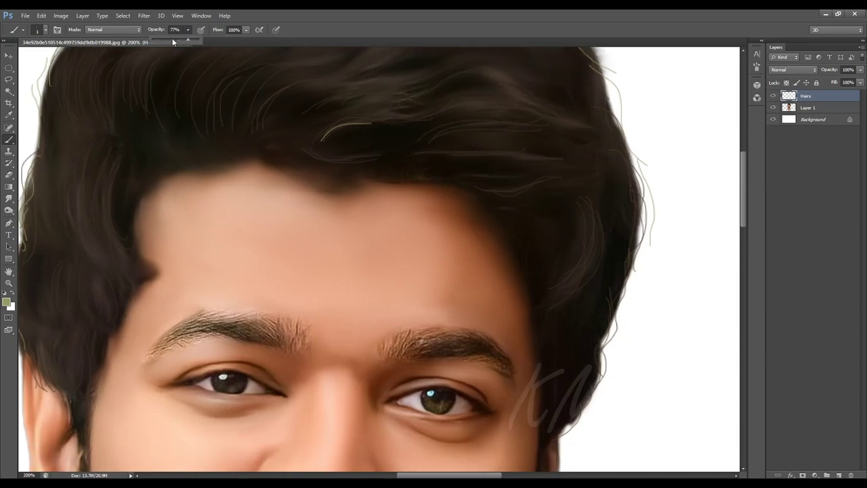
left_click_drag(449, 154, 548, 150)
scroll(567, 286, "up", 4)
scroll(567, 286, "left", 8)
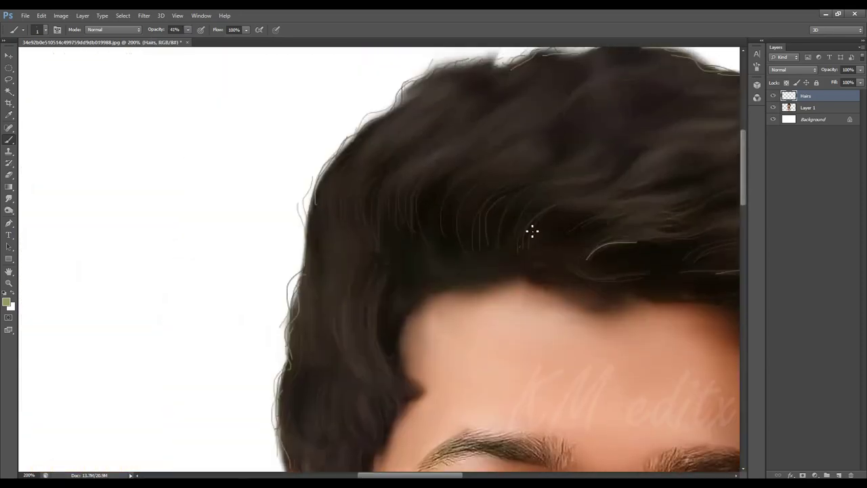
left_click_drag(474, 247, 528, 187)
left_click_drag(522, 245, 573, 193)
mouse_move(644, 170)
left_mouse_down()
mouse_move(470, 169)
mouse_move(542, 154)
left_mouse_up()
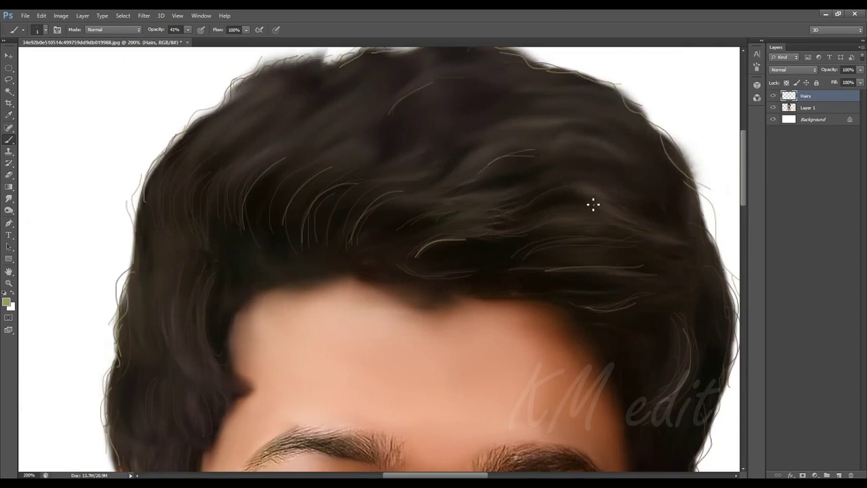
scroll(688, 250, "left", 4)
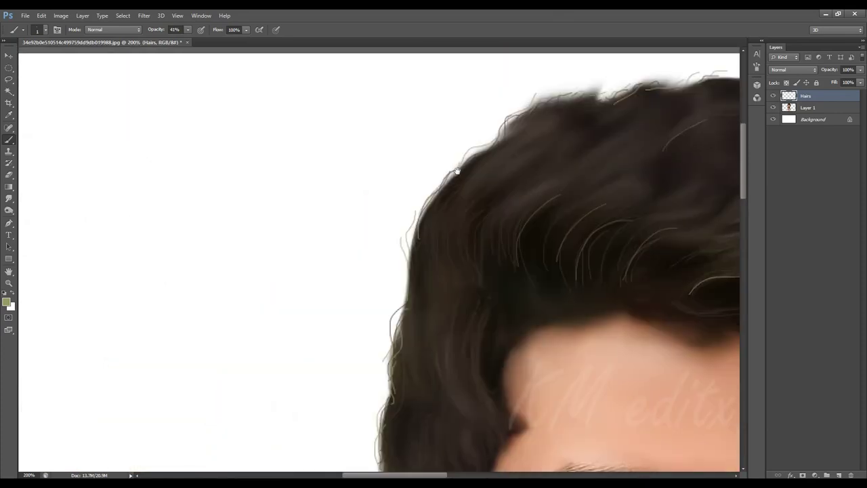
scroll(542, 247, "down", 8)
scroll(411, 244, "down", 3)
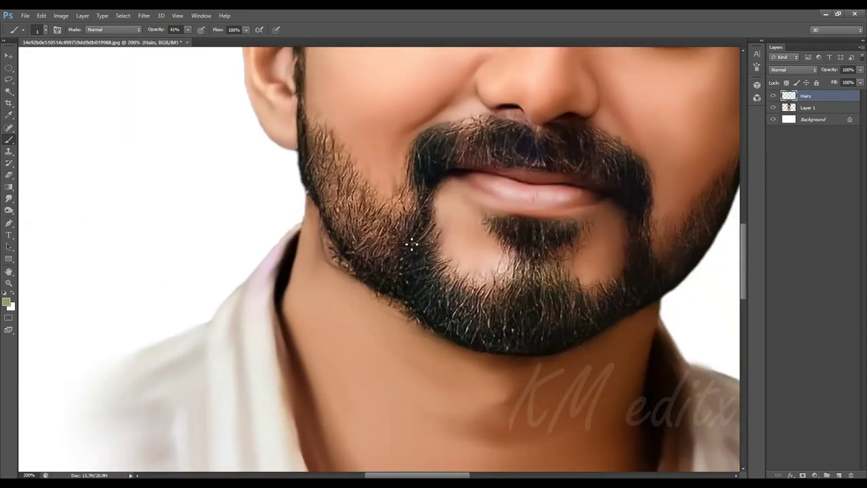
- Smudge the beard below the moustache on Layer 1 at 44% strength
left_click(797, 108)
key("r")
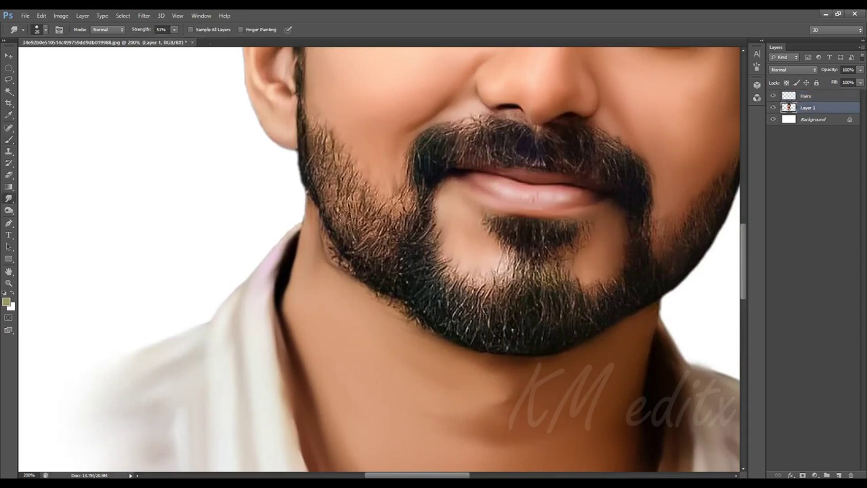
left_click_drag(346, 209, 335, 161)
key("alt+bracketright")
key("4")
key("4")
- Smudge the left cheek beard and moustache hairs into smooth strands
left_click(804, 109)
left_click_drag(356, 197, 312, 122)
scroll(366, 148, "down", 1)
left_click_drag(376, 183, 366, 154)
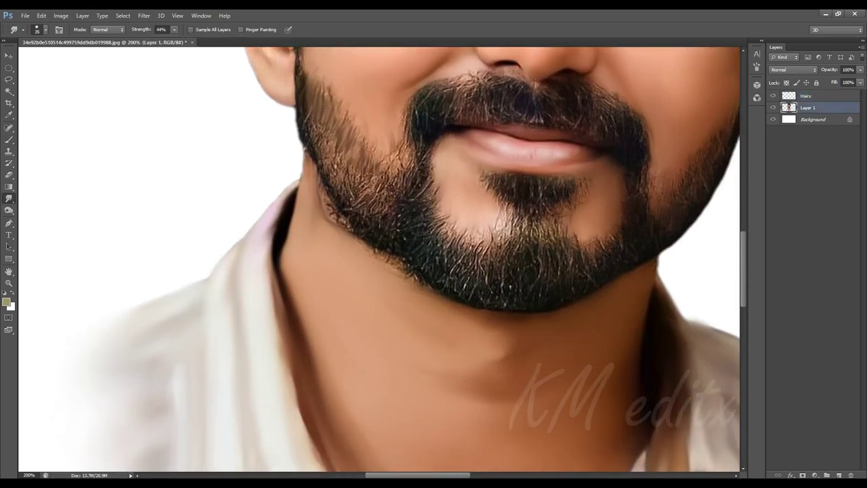
mouse_move(402, 183)
left_mouse_down()
mouse_move(379, 156)
mouse_move(412, 148)
left_mouse_up()
mouse_move(417, 124)
left_mouse_down()
mouse_move(410, 99)
mouse_move(433, 85)
left_mouse_up()
left_click_drag(467, 99, 467, 77)
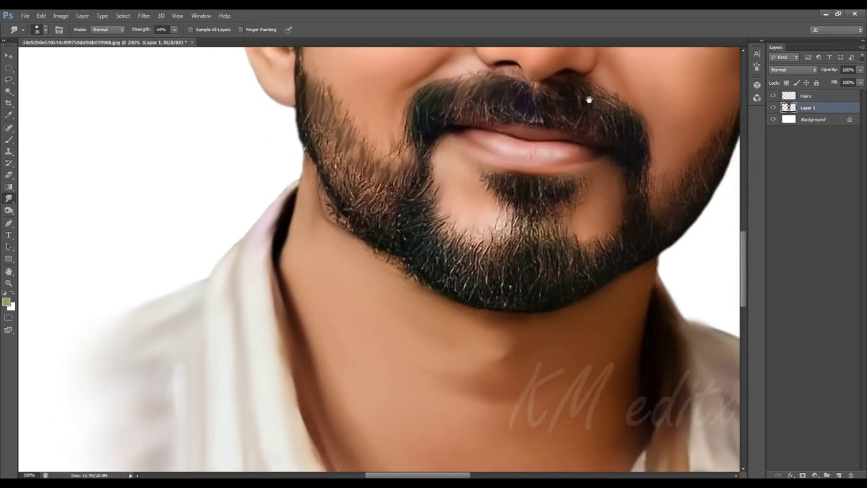
scroll(542, 109, "right", 3)
left_click_drag(484, 115, 524, 162)
- Smear the chin beard downward and blend its edge into the chin skin
scroll(526, 169, "down", 1)
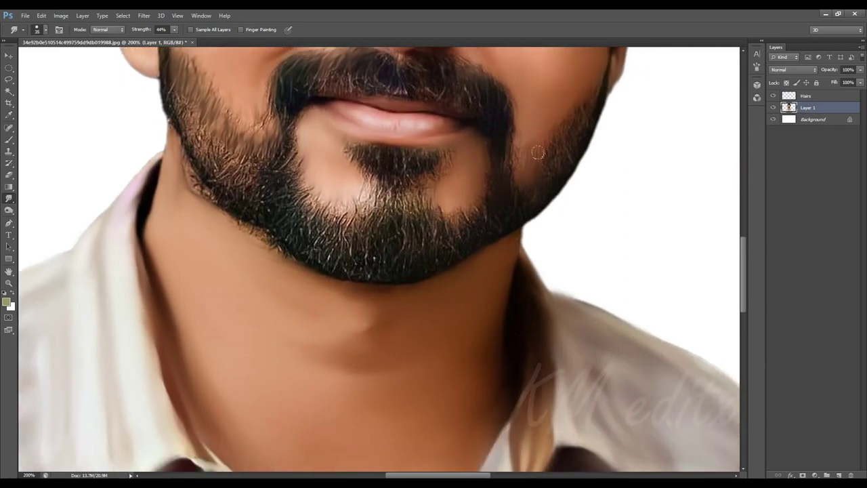
scroll(538, 170, "left", 2)
scroll(539, 169, "down", 1)
scroll(488, 160, "down", 1)
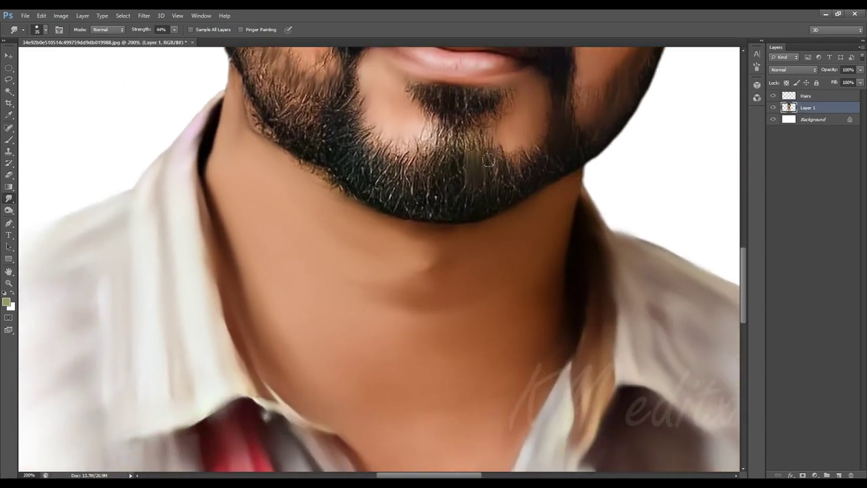
left_click_drag(488, 160, 491, 181)
mouse_move(515, 154)
left_mouse_down()
mouse_move(450, 193)
mouse_move(433, 182)
mouse_move(385, 190)
mouse_move(352, 177)
left_mouse_up()
scroll(352, 178, "up", 4)
scroll(352, 177, "left", 1)
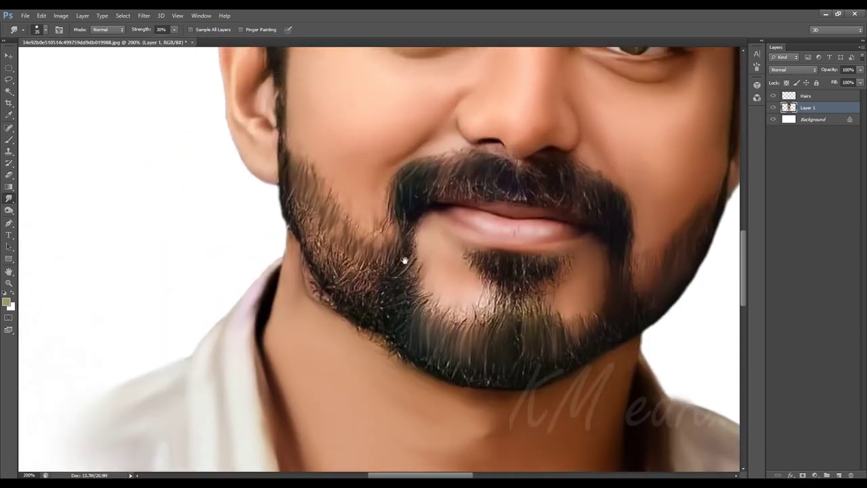
scroll(402, 257, "down", 1)
mouse_move(415, 241)
left_mouse_down()
mouse_move(433, 274)
mouse_move(576, 277)
mouse_move(542, 254)
mouse_move(518, 291)
mouse_move(487, 226)
mouse_move(560, 216)
left_mouse_up()
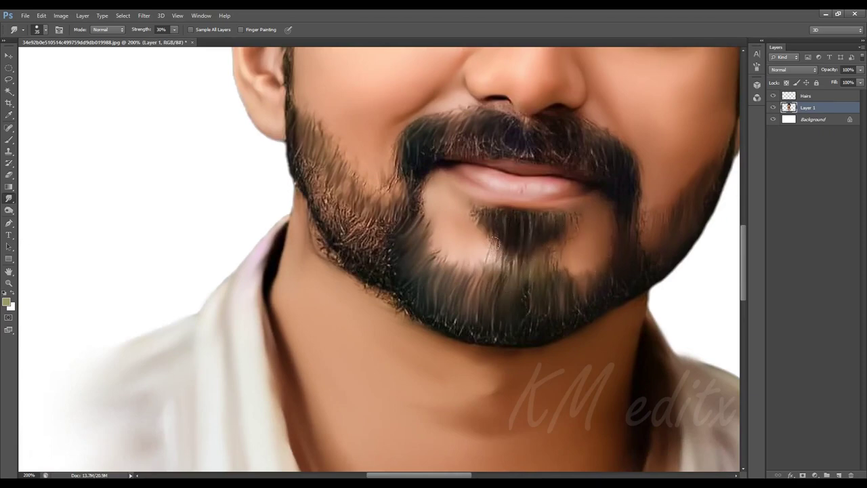
- Feather and smooth the beard edge along the jawline
left_click_drag(469, 281, 588, 298)
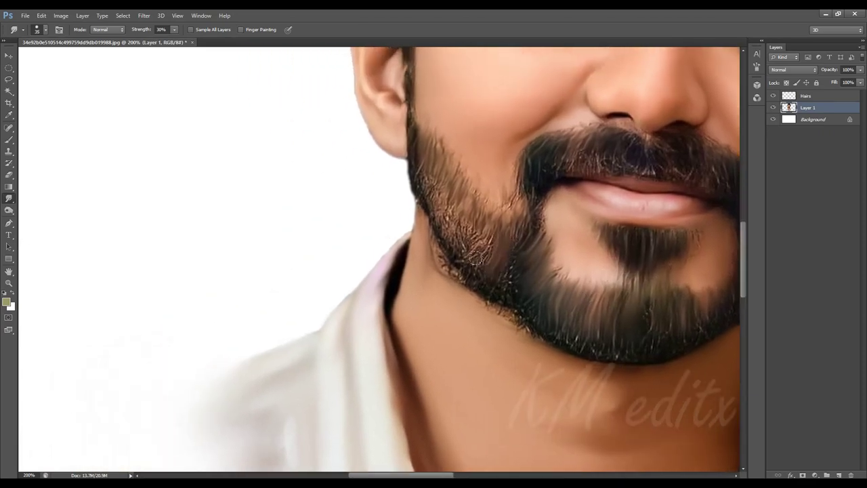
mouse_move(491, 265)
left_mouse_down()
mouse_move(474, 237)
mouse_move(508, 264)
mouse_move(459, 247)
left_mouse_up()
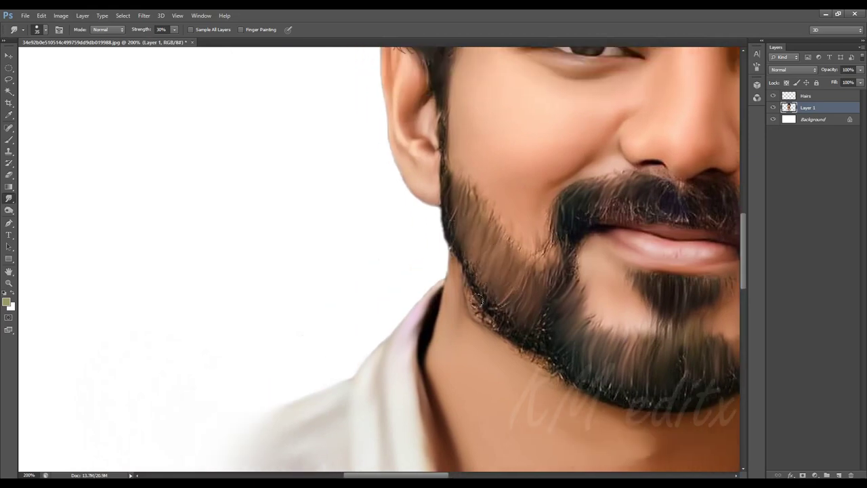
mouse_move(549, 246)
left_mouse_down()
mouse_move(516, 292)
mouse_move(476, 283)
left_mouse_up()
left_click_drag(379, 223, 376, 179)
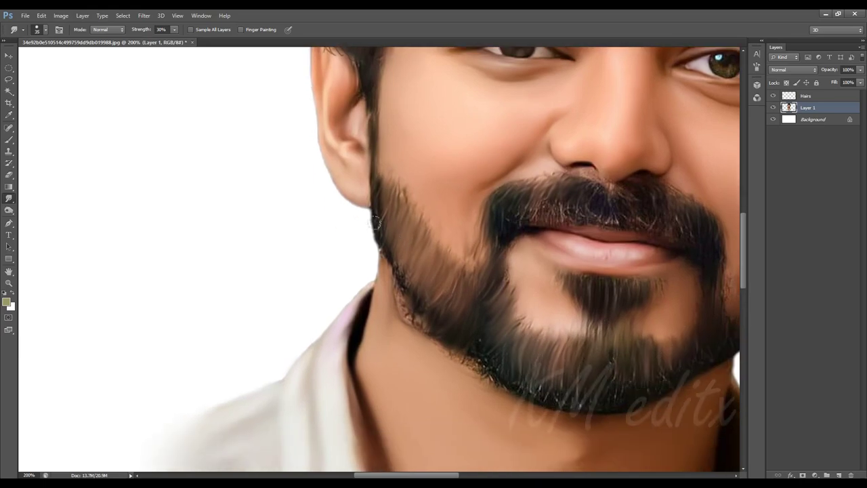
mouse_move(392, 284)
left_mouse_down()
mouse_move(419, 347)
mouse_move(488, 365)
mouse_move(429, 298)
mouse_move(445, 323)
left_mouse_up()
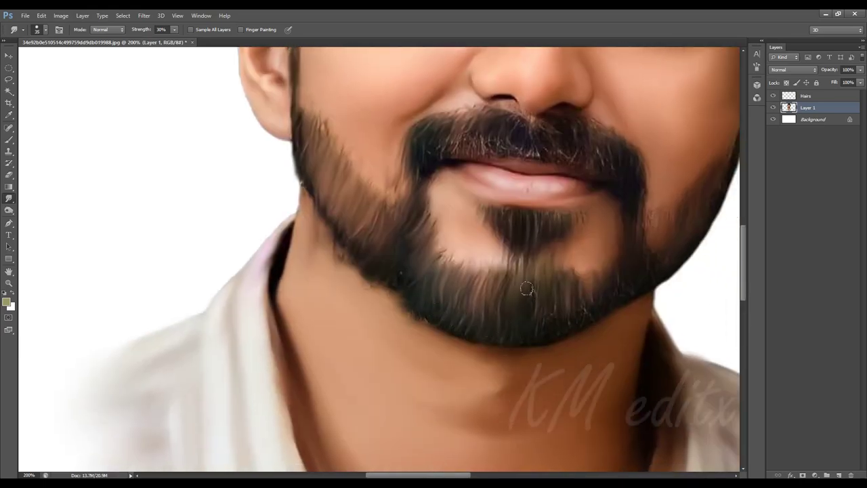
left_click_drag(527, 288, 432, 275)
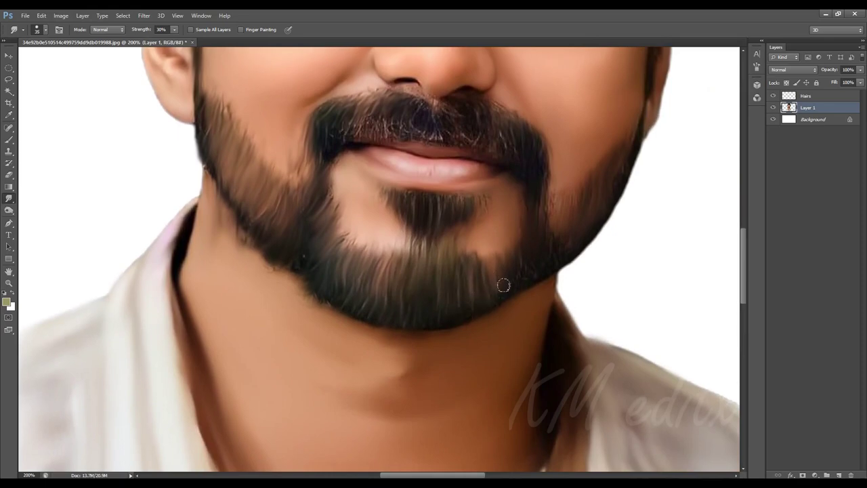
left_click_drag(503, 284, 468, 304)
- Smudge the moustache's light strands and goatee edge, then reselect the Hairs layer
scroll(460, 234, "up", 1)
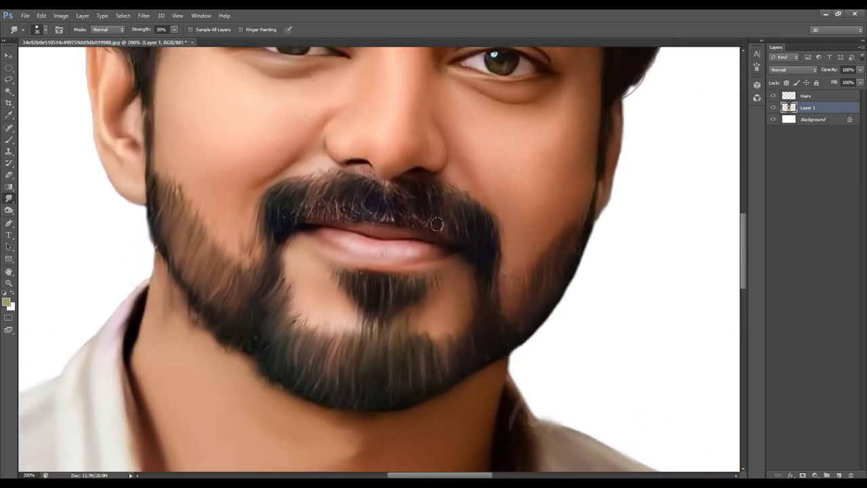
scroll(430, 224, "up", 1)
scroll(428, 232, "up", 1)
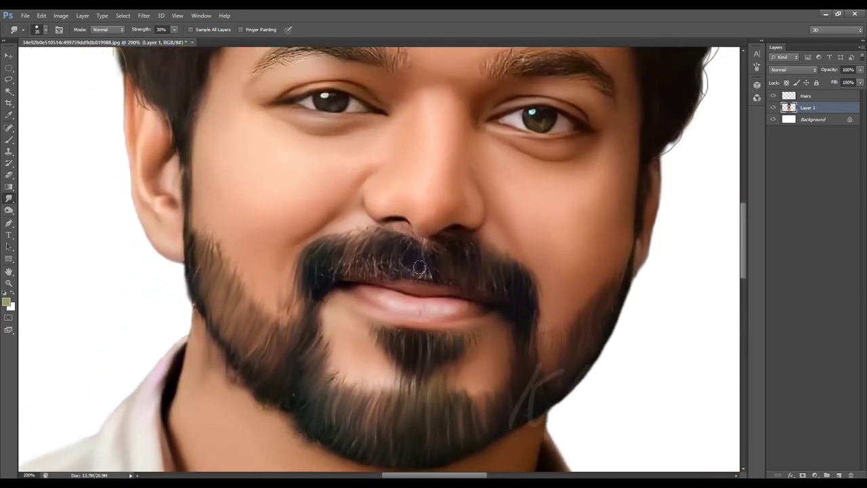
mouse_move(376, 252)
left_mouse_down()
mouse_move(342, 262)
mouse_move(312, 244)
mouse_move(304, 301)
mouse_move(400, 252)
mouse_move(477, 238)
left_mouse_up()
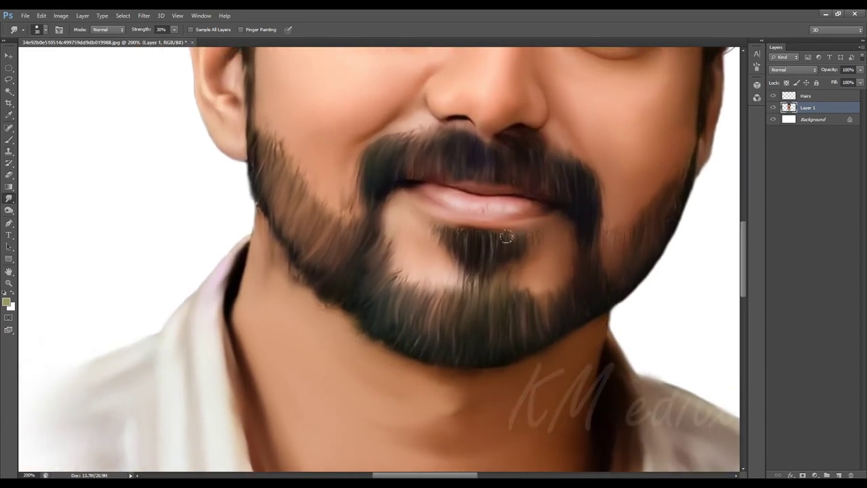
left_click_drag(482, 238, 451, 237)
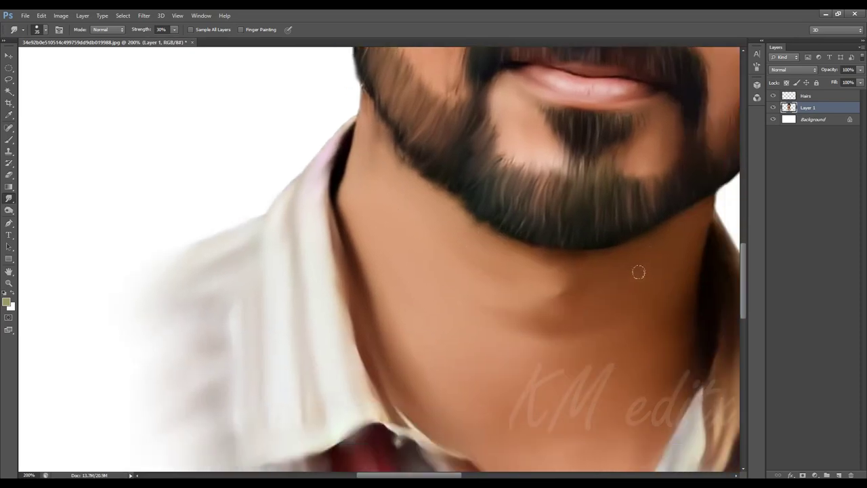
left_click_drag(638, 273, 532, 269)
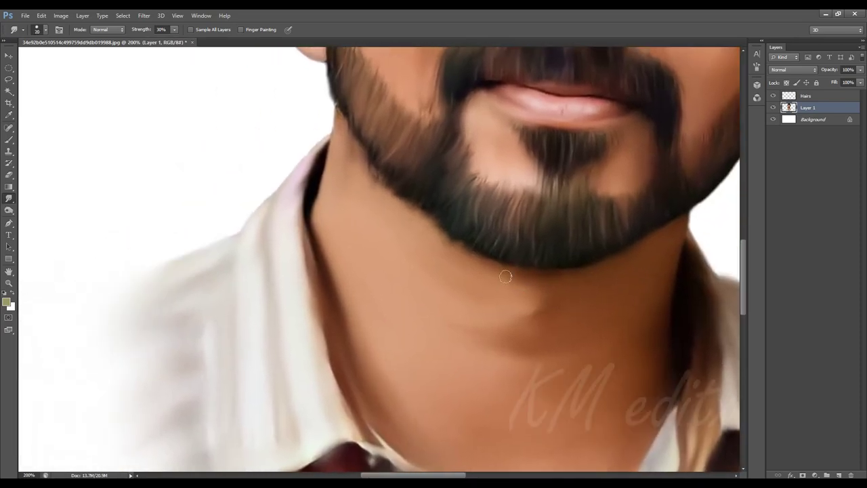
left_click_drag(504, 65, 491, 300)
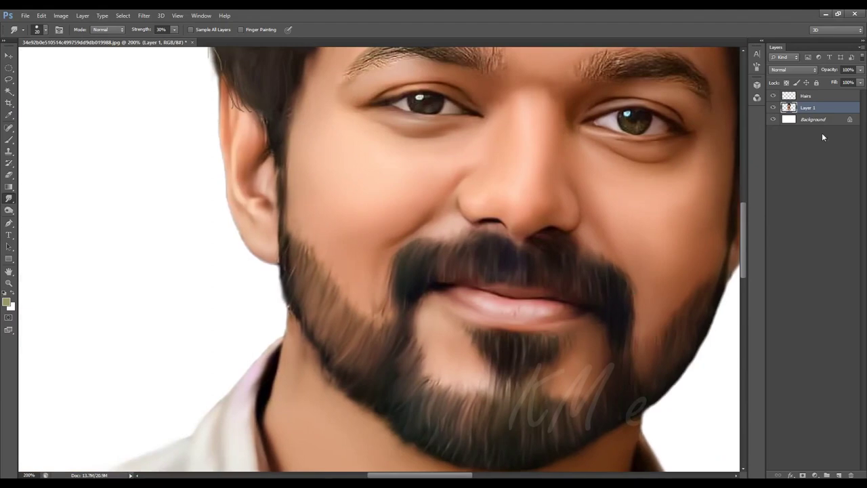
left_click(805, 95)
- Sample a brown from the beard as the Brush foreground colour
left_click(9, 139)
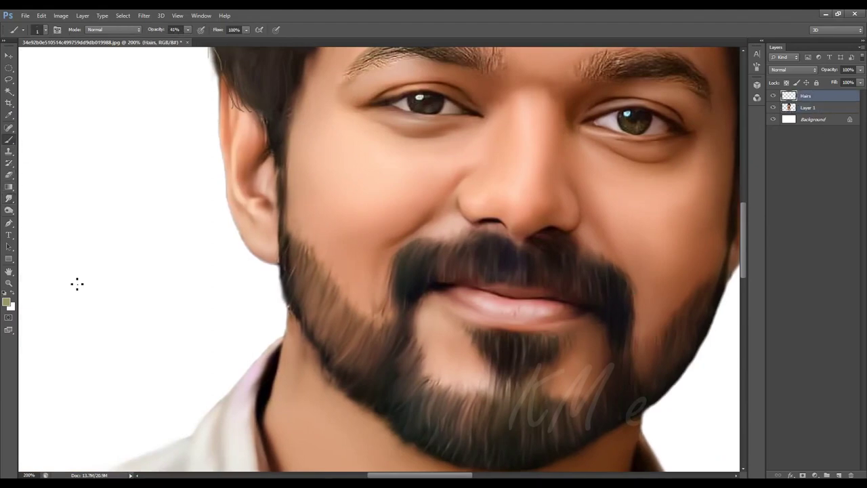
left_click_drag(358, 273, 405, 226)
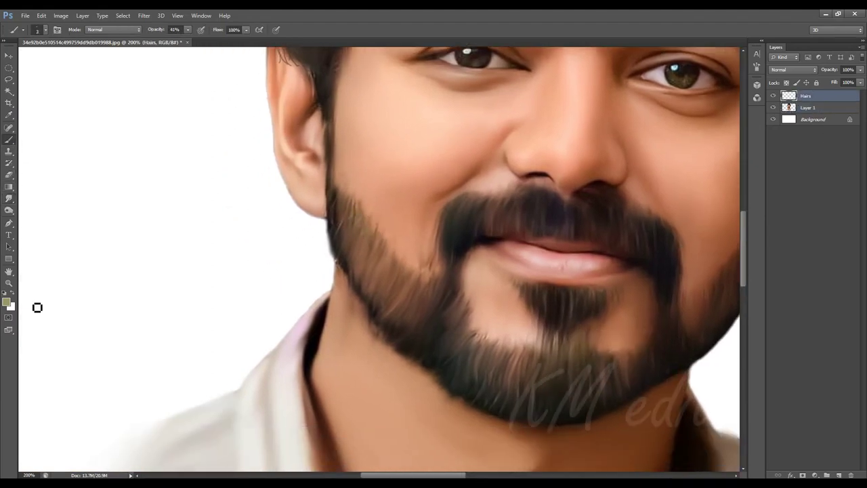
left_click(7, 301)
left_click(418, 285)
key("Return")
- Set brush opacity to 62% and paint thin hair strands on the left beard
right_click(407, 280)
left_click(188, 30)
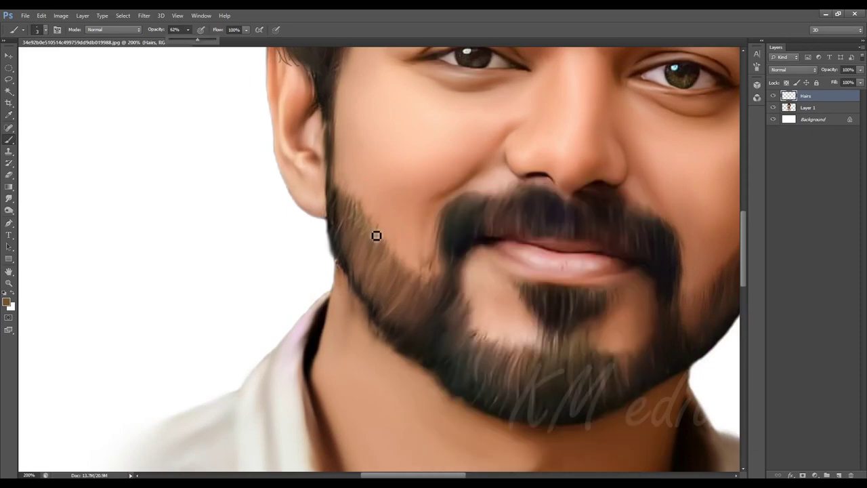
mouse_move(376, 235)
left_mouse_down()
mouse_move(390, 277)
mouse_move(429, 280)
left_mouse_up()
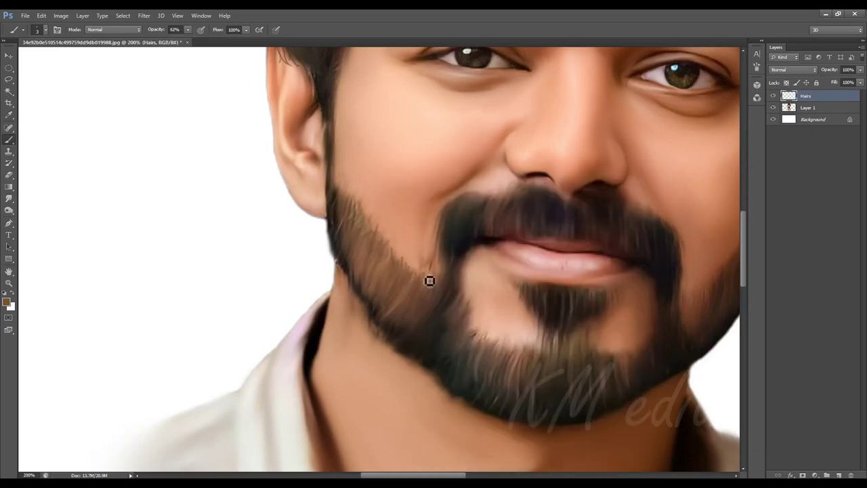
mouse_move(375, 265)
left_mouse_down()
mouse_move(354, 236)
mouse_move(352, 215)
left_mouse_up()
left_click_drag(443, 339, 456, 288)
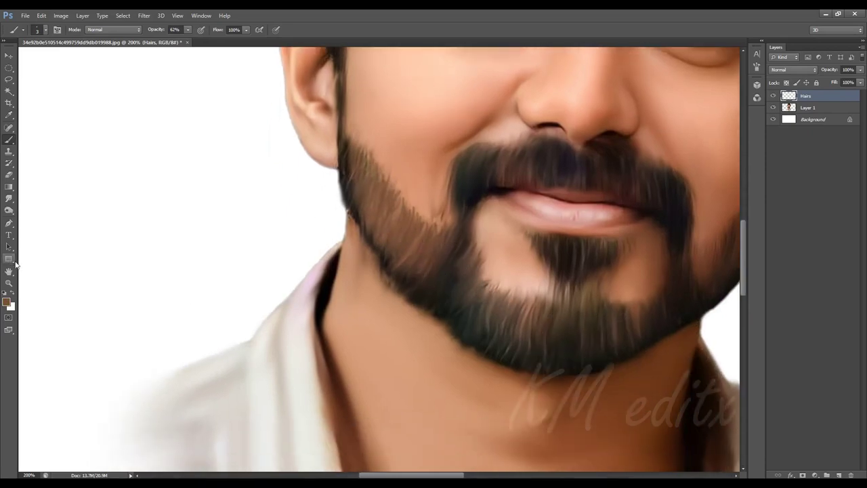
- Paint a darker brown strand on the beard, undoing an accidental Hairs layer duplicate
left_click(7, 301)
left_click(650, 368)
key("Return")
left_click_drag(437, 242, 350, 162)
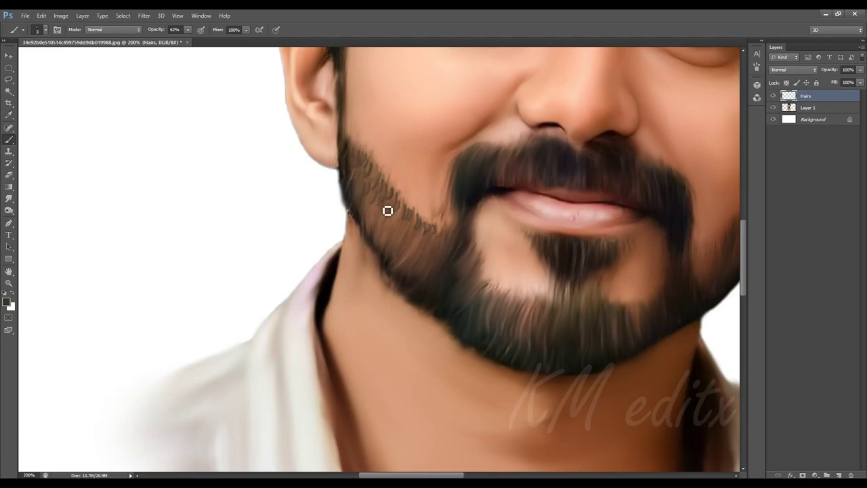
key("ctrl+j")
key("ctrl+z")
- Erase the stray painted strands on the left cheek beard
scroll(541, 325, "right", 3)
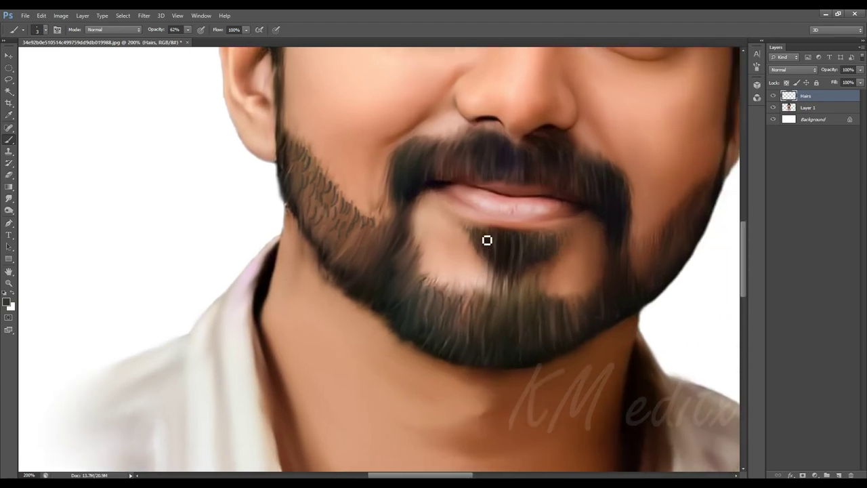
scroll(468, 253, "up", 4)
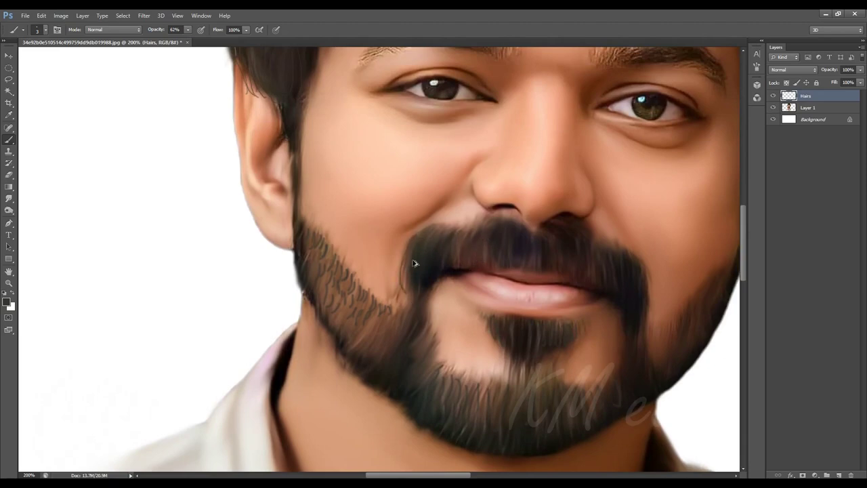
scroll(433, 284, "left", 4)
scroll(433, 285, "down", 1)
left_click(9, 174)
left_click_drag(434, 292, 424, 244)
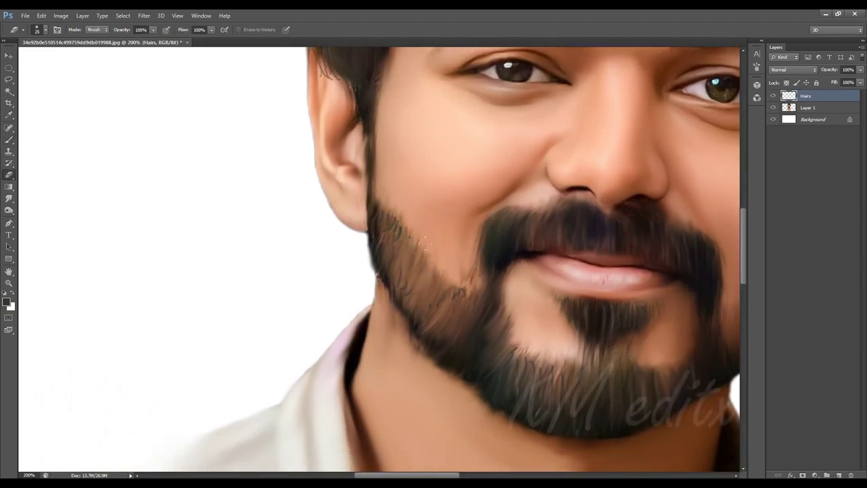
left_click(9, 139)
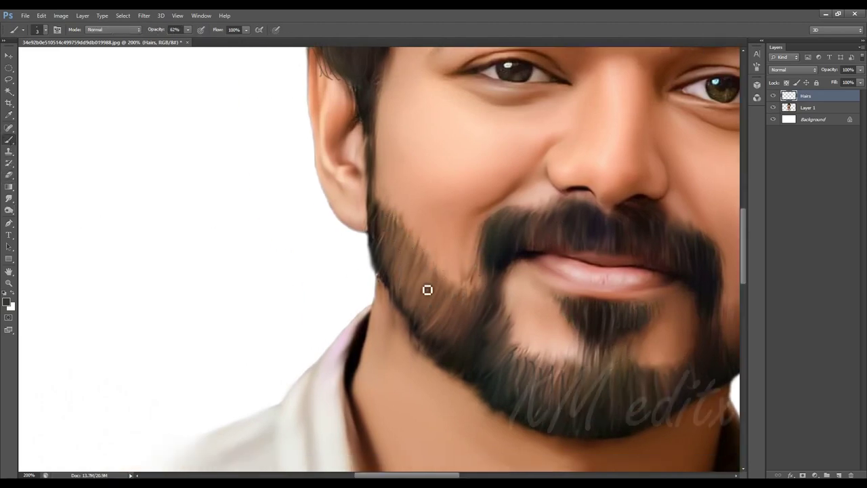
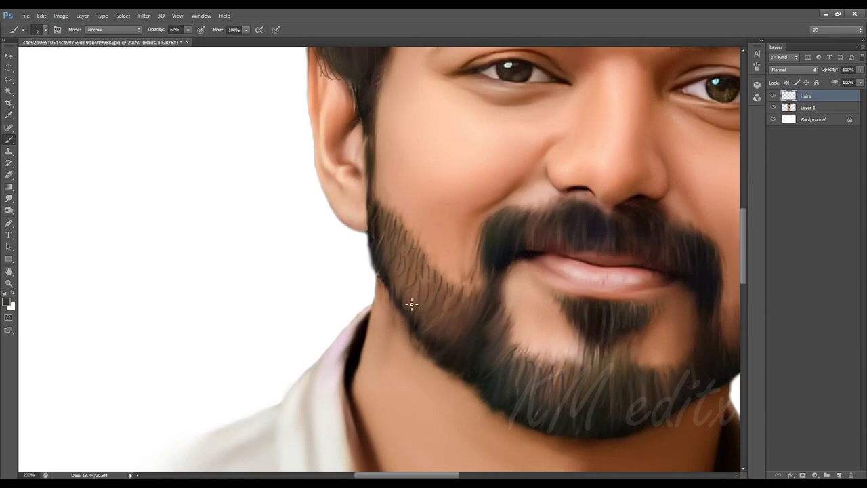
- Fit the image to the window and merge the Hairs and Layer 1 layers into one
key("ctrl+0")
key("v")
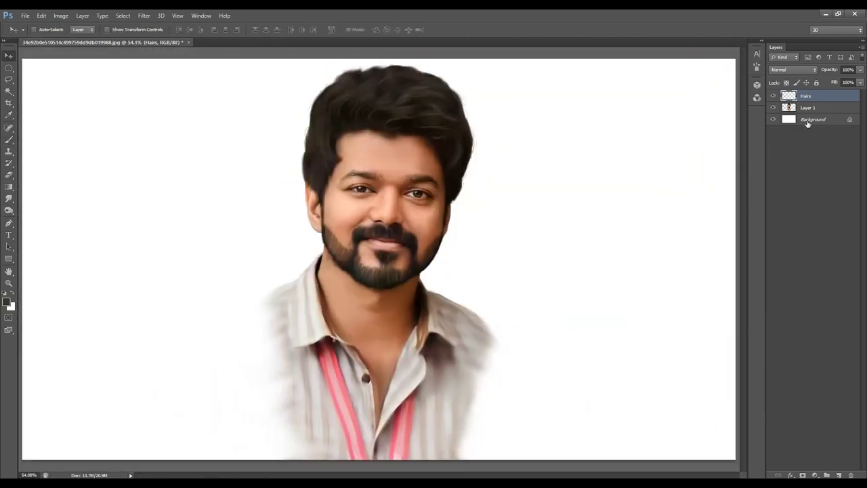
left_click(807, 108, "shift")
right_click(807, 97)
left_click(813, 310)
key("Return")
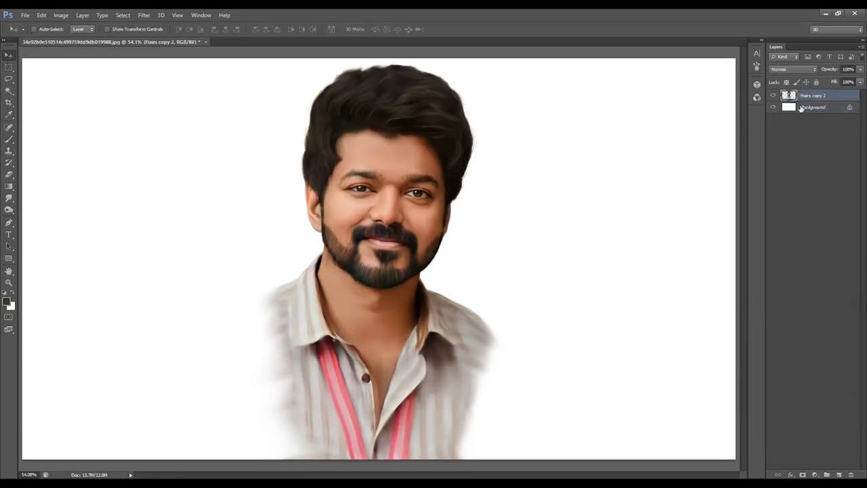
- Open Levels and cancel it without making changes
key("ctrl+l")
key("Escape")
scroll(438, 204, "up", 1)
scroll(437, 204, "up", 1)
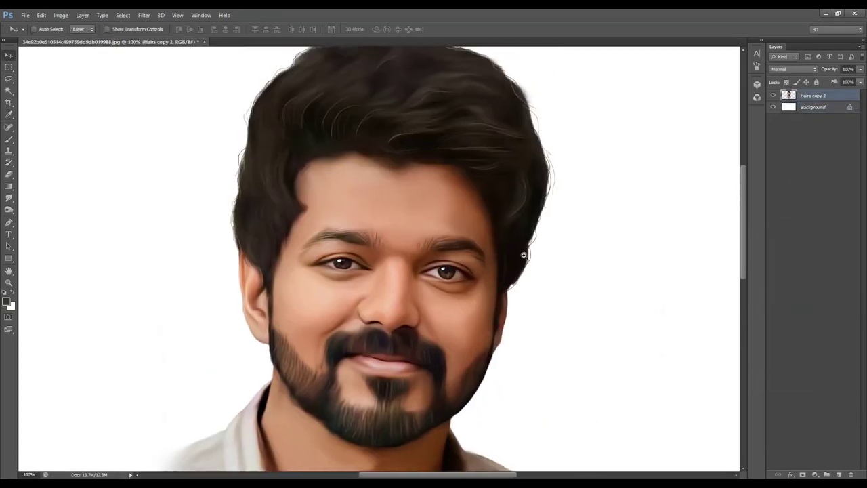
scroll(438, 266, "down", 1)
scroll(438, 266, "up", 1)
scroll(438, 260, "down", 2)
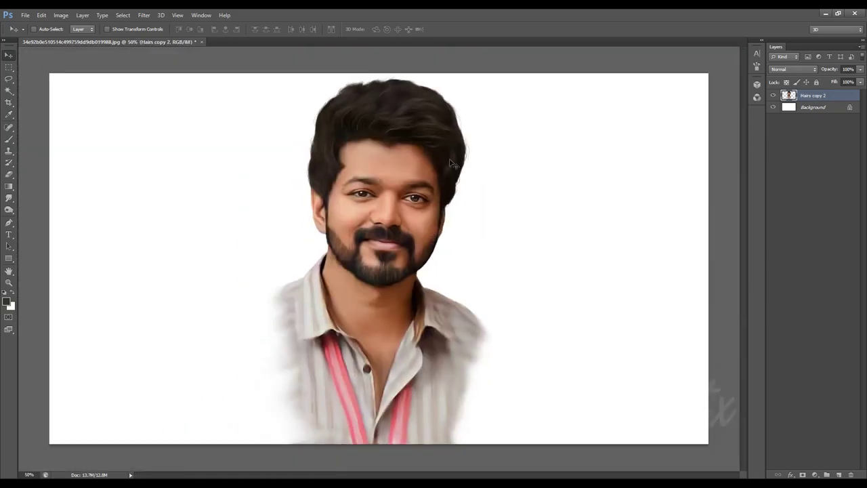
scroll(438, 261, "up", 1)
- Brighten the portrait's highlights slightly with Levels
key("ctrl+l")
left_click_drag(767, 335, 761, 335)
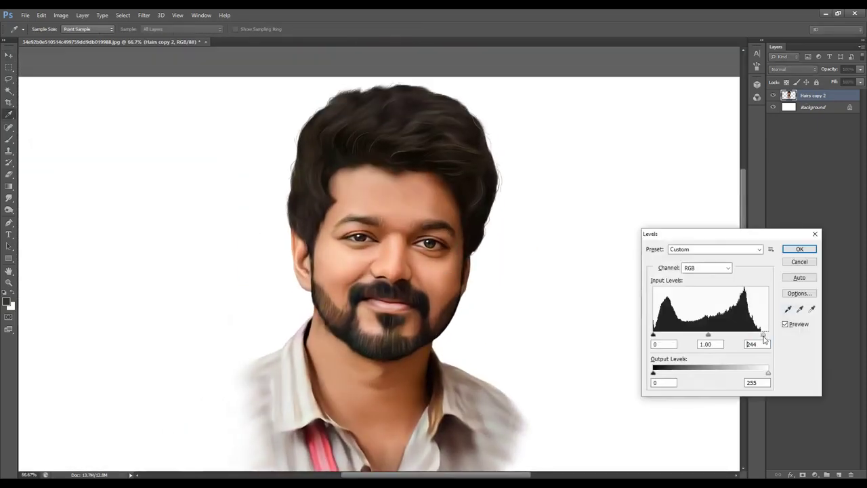
left_click(799, 249)
scroll(455, 257, "down", 1)
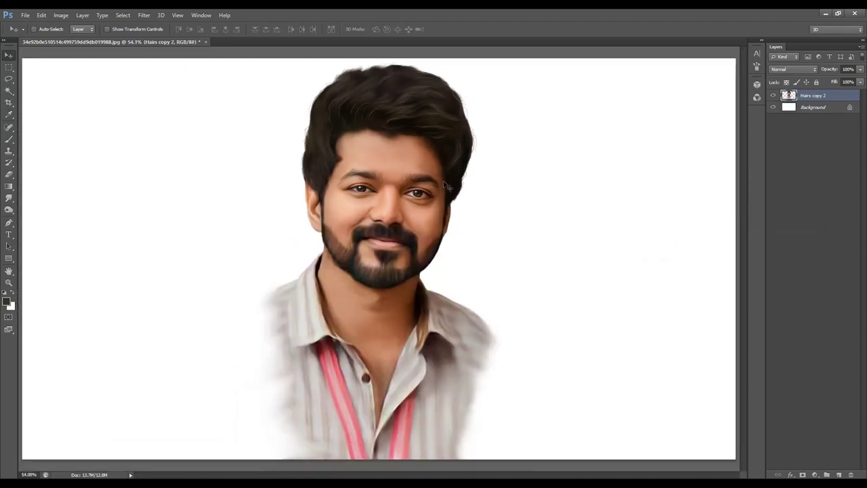
scroll(455, 257, "up", 1)
scroll(455, 253, "up", 1)
scroll(476, 171, "down", 2)
scroll(476, 171, "up", 1)
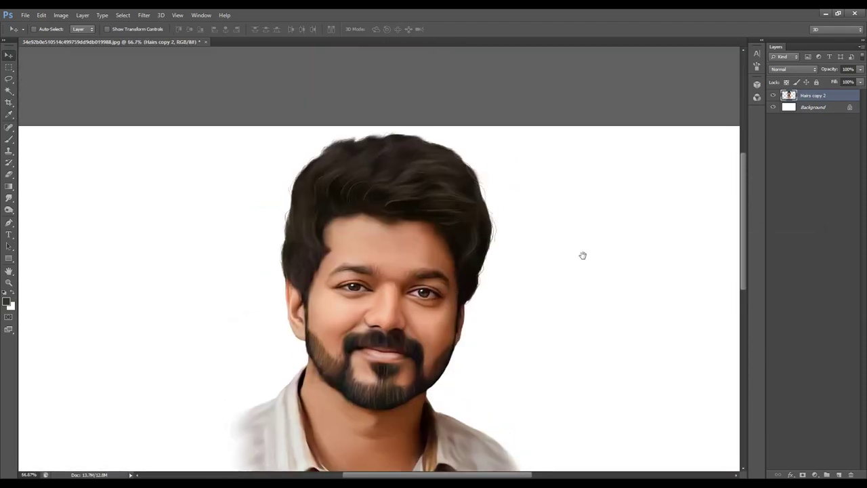
- Boost the portrait's saturation with Hue/Saturation
left_click(61, 15)
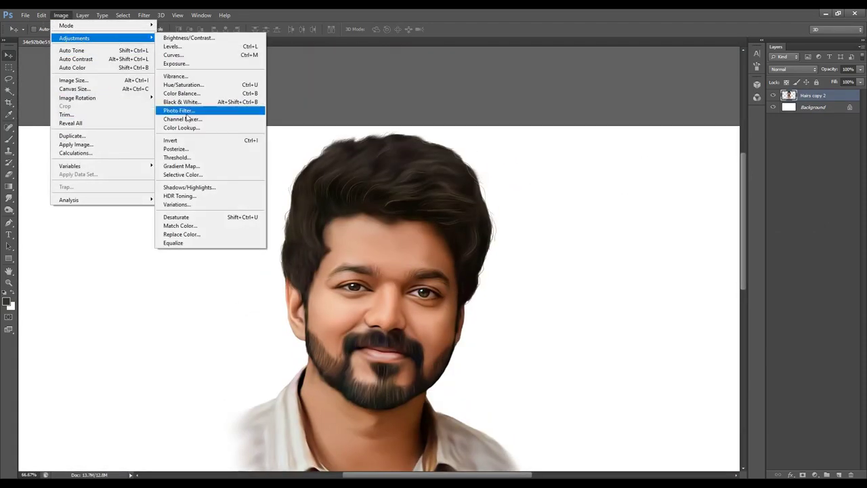
left_click(204, 86)
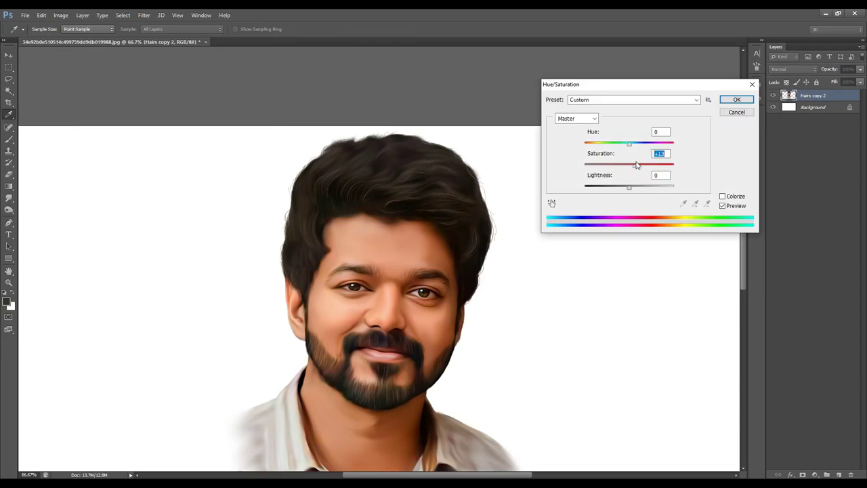
left_click(736, 100)
key("v")
scroll(506, 219, "down", 3)
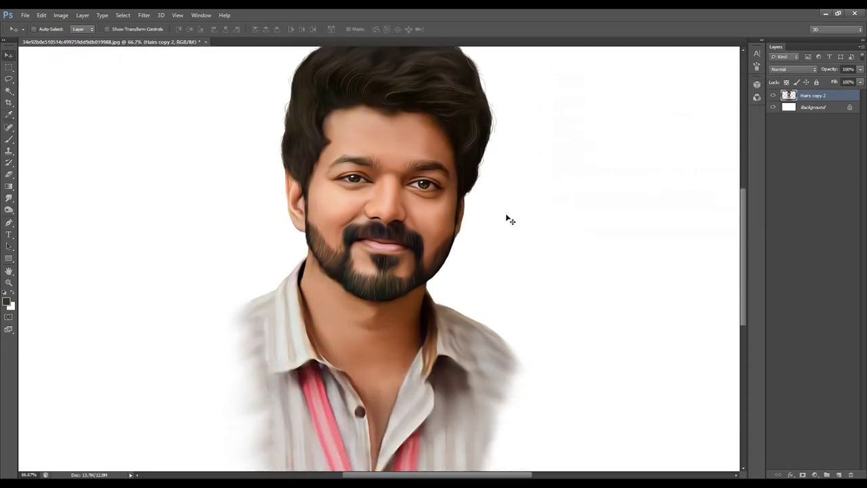
- Adjust the black amount in the reds with Selective Color, then zoom to 100%
left_click(61, 15)
left_click(203, 173)
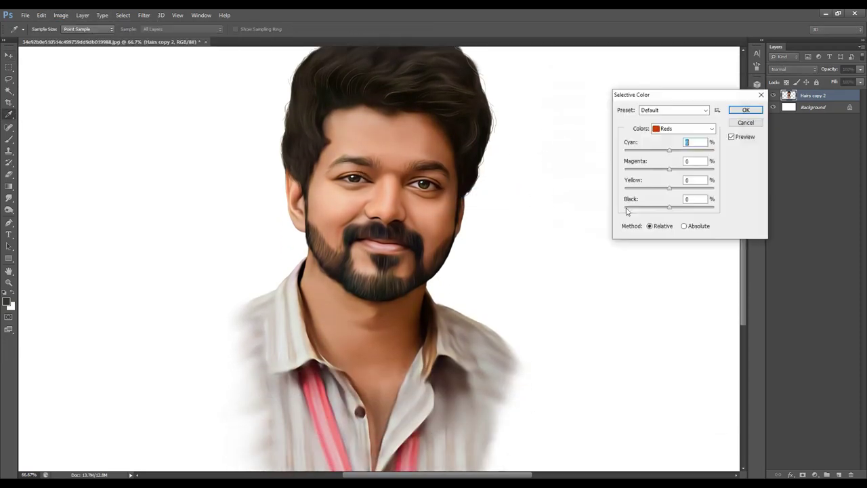
mouse_move(669, 207)
left_mouse_down()
mouse_move(680, 210)
mouse_move(660, 209)
mouse_move(669, 213)
left_mouse_up()
key("shift+Tab")
key("shift+Tab")
key("Return")
key("ctrl+plus")
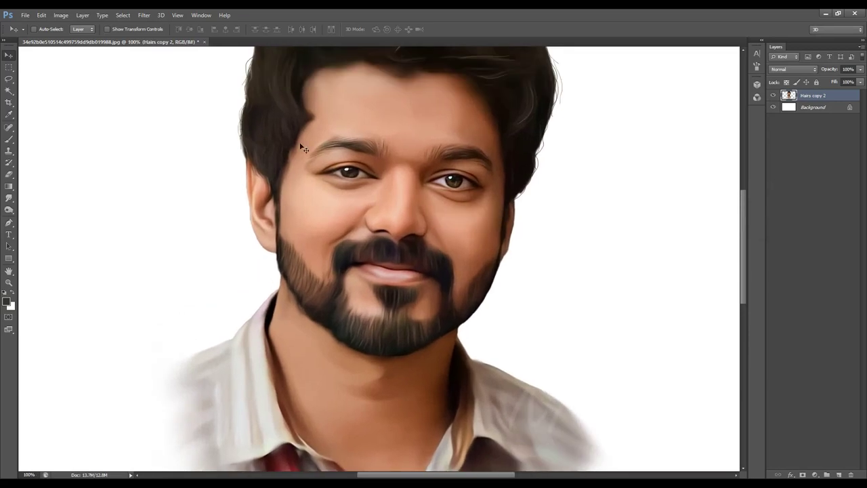
- Rename the portrait layer to V and brighten its highlights again with Levels
left_click(143, 14)
left_click(61, 15)
type("V")
key("Return")
key("ctrl+l")
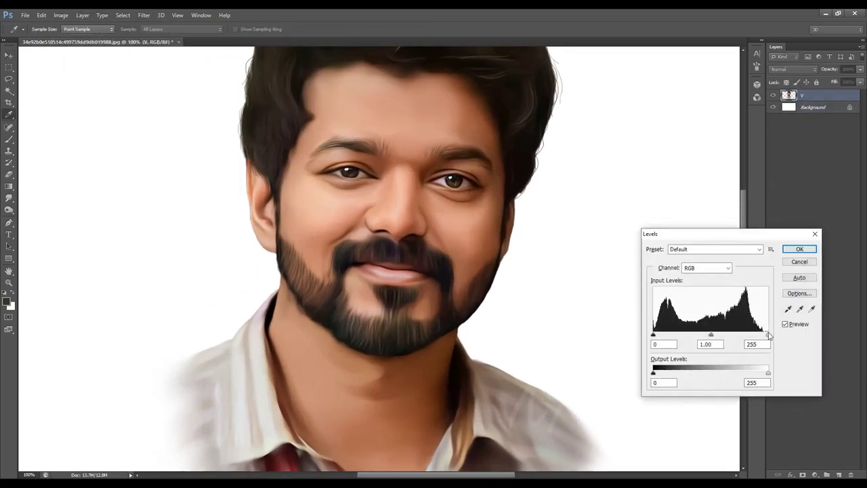
left_click_drag(767, 334, 757, 334)
left_click(789, 248)
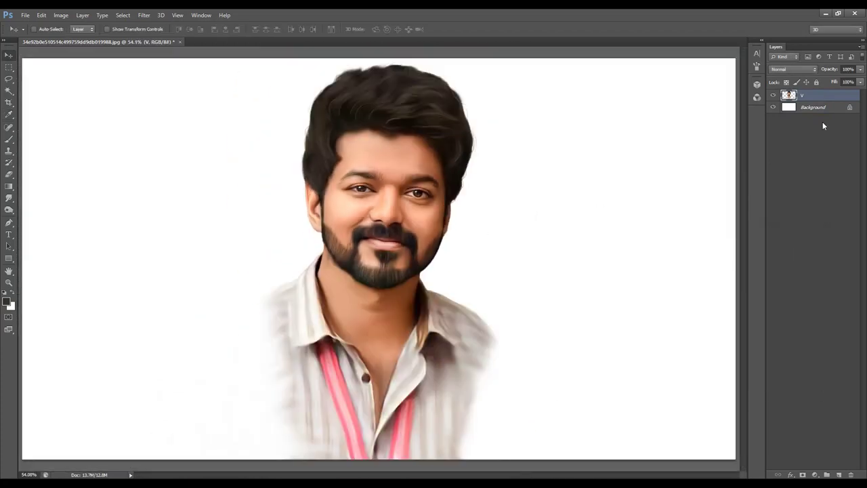
left_click(812, 109)
- Fill the Background layer with a brown background colour
left_click(11, 306)
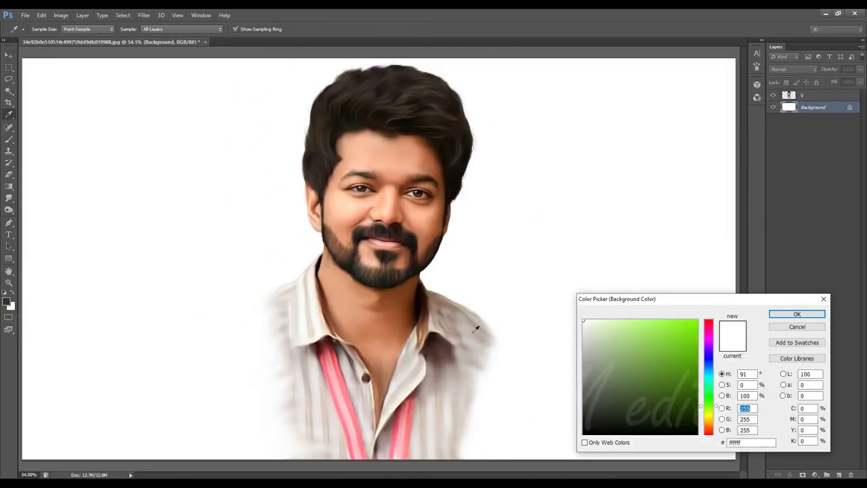
left_click(474, 329)
left_click(793, 312)
key("ctrl+BackSpace")
key("ctrl+0")
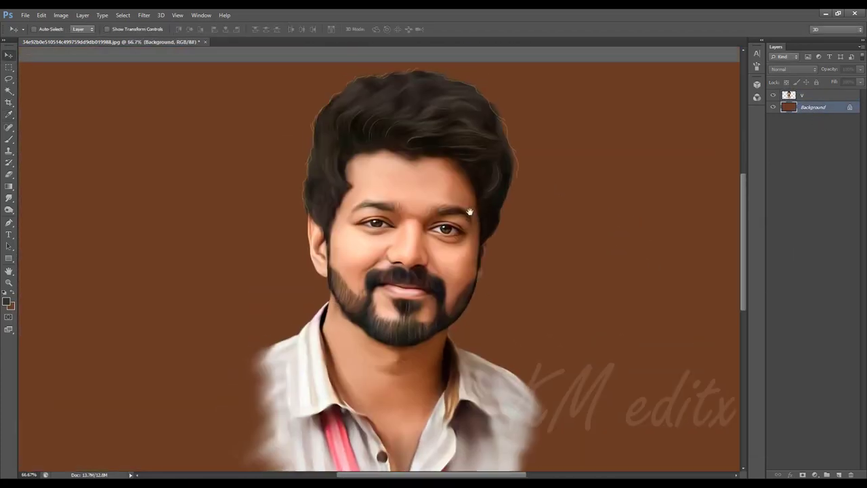
- Add a new layer and sample the light shirt colour as the painting colour
left_click(839, 474)
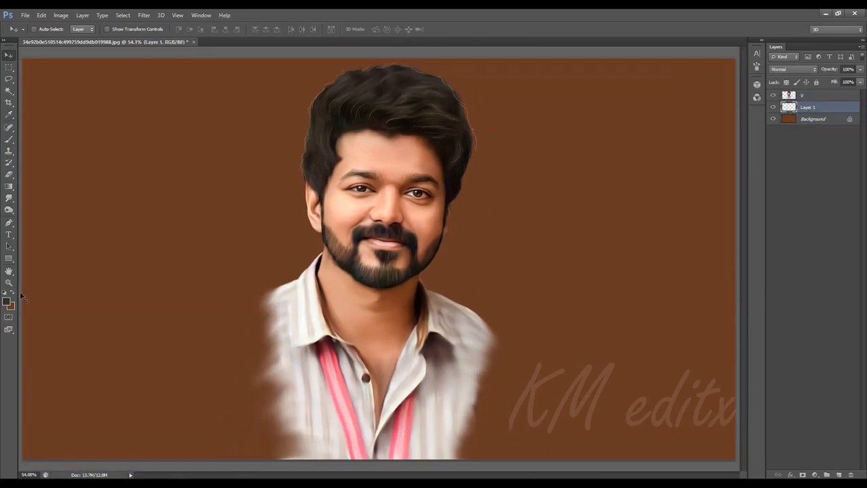
key("i")
left_click(7, 302)
left_click(313, 318)
key("Return")
key("b")
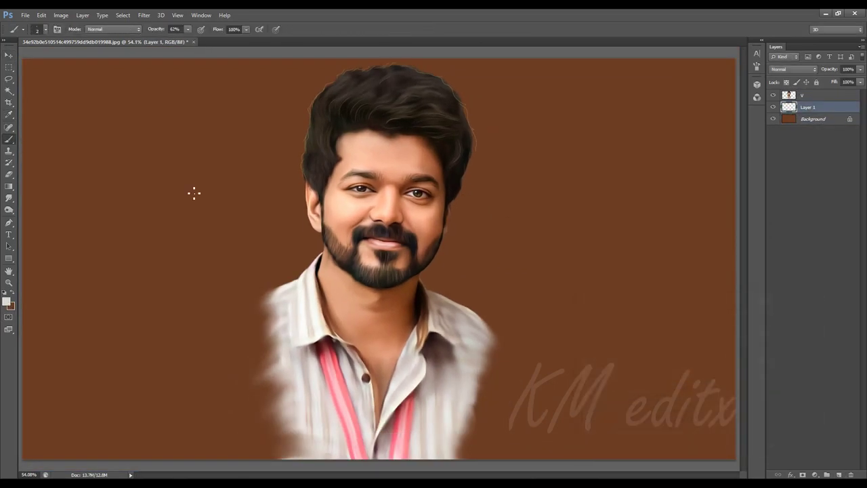
- Choose a large cloud-shaped brush preset
right_click(202, 193)
scroll(420, 338, "down", 2)
scroll(420, 338, "down", 10)
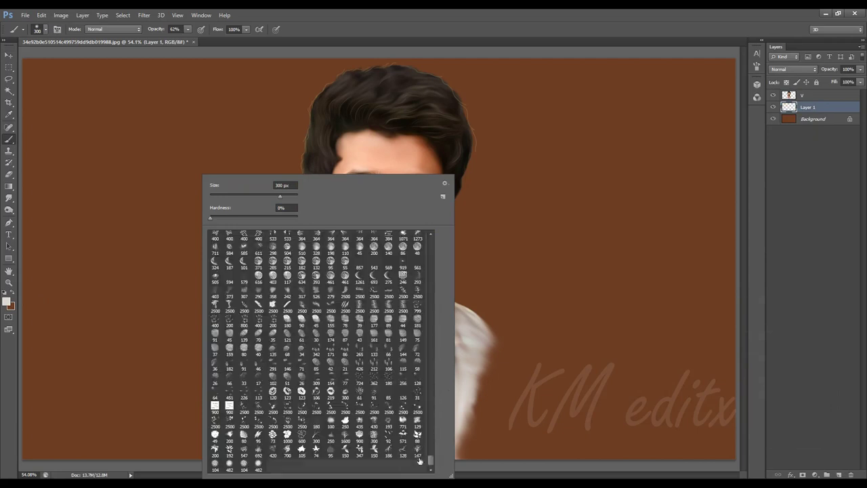
left_click(416, 421)
left_click_drag(255, 201, 268, 196)
left_click(155, 164)
key("ctrl+z")
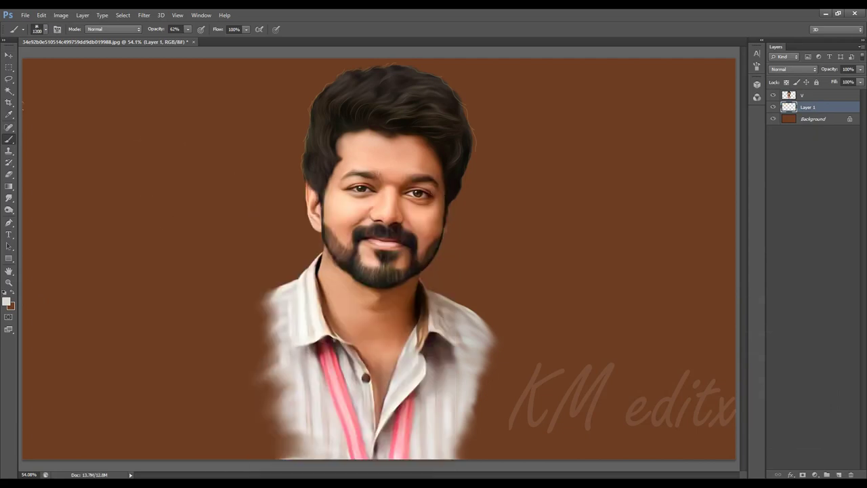
- Paint light clouds across the left and lower-right background
left_click(162, 183)
left_click(190, 318)
left_click(487, 338)
left_click(596, 366)
left_click(582, 407)
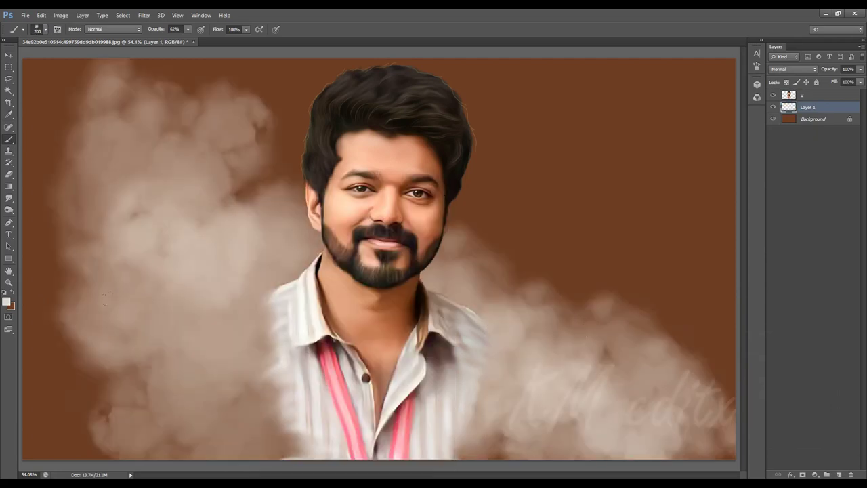
- Add a second cloud layer and move it below Layer 1
left_click(838, 474)
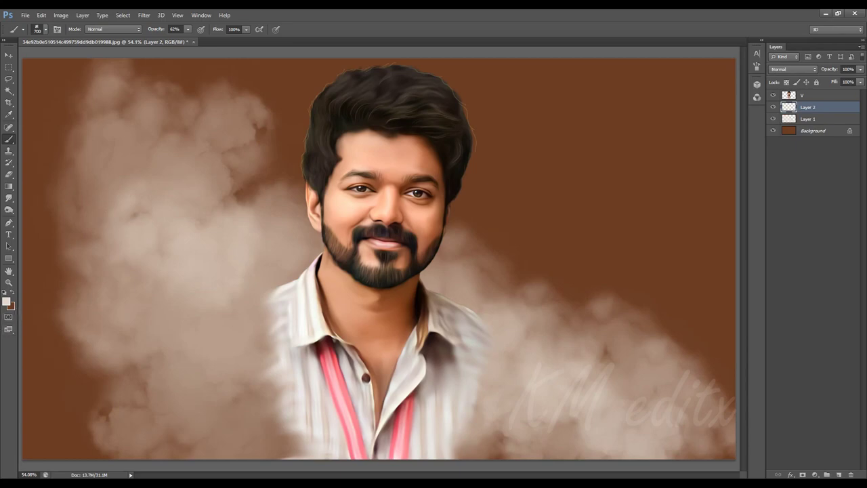
left_click(10, 304)
left_click(783, 312)
left_click_drag(807, 107, 807, 125)
- Paint more clouds over the left, right and top of the background
left_click(173, 288)
left_click(528, 257)
key("bracketleft")
left_click(650, 285)
left_click(616, 312)
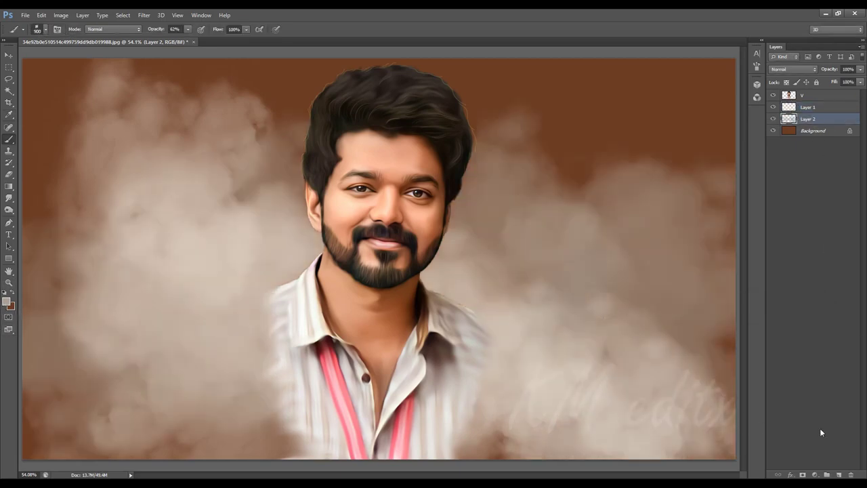
left_click(495, 176)
left_click(433, 122)
left_click(250, 115)
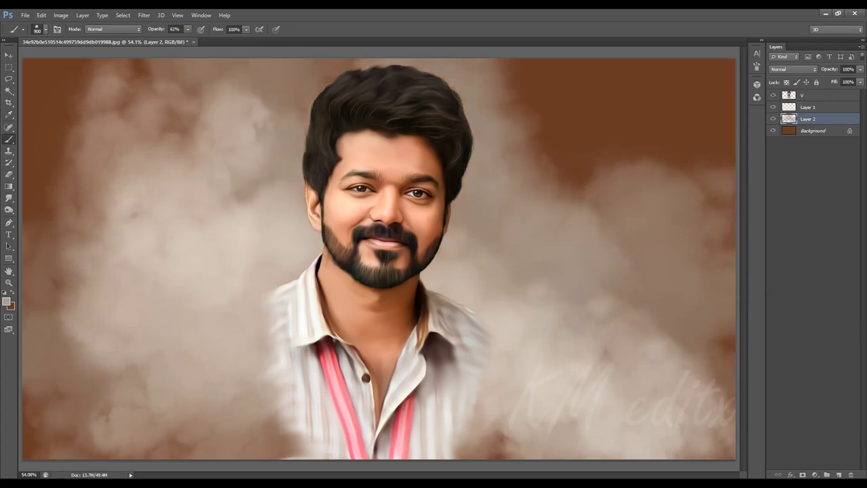
- On a third new layer, paint near-white clouds right of the head and lower right
left_click(6, 302)
left_click(593, 329)
left_click(784, 313)
left_click(838, 474)
key("bracketright")
left_click(560, 200)
left_click(620, 304)
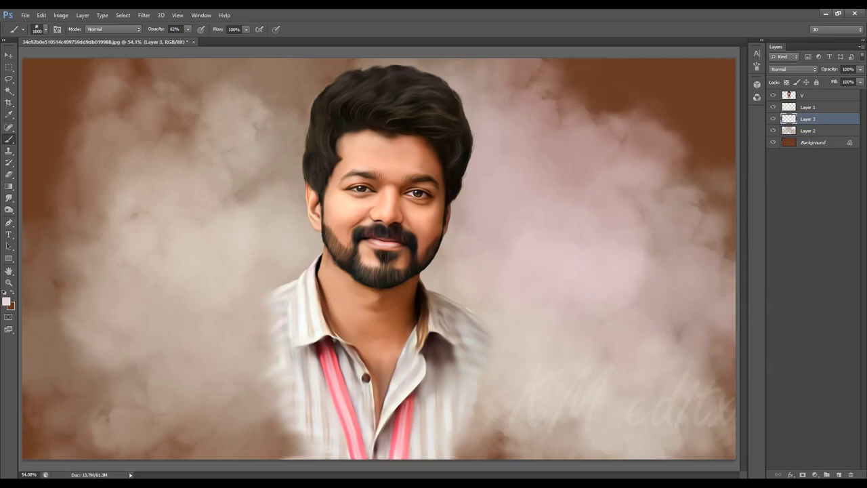
- Add a new layer above Layer 1 and set a pale yellow painting colour
left_click(806, 107)
left_click(838, 474)
left_click(6, 302)
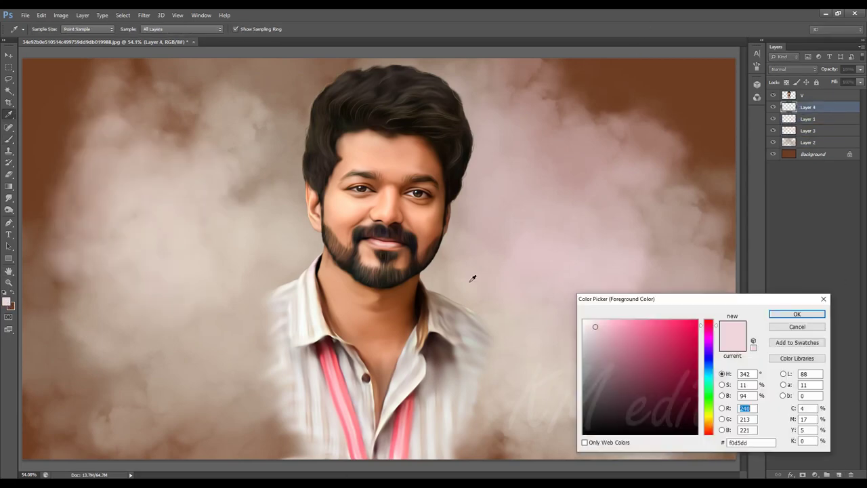
left_click(472, 278)
left_click(796, 313)
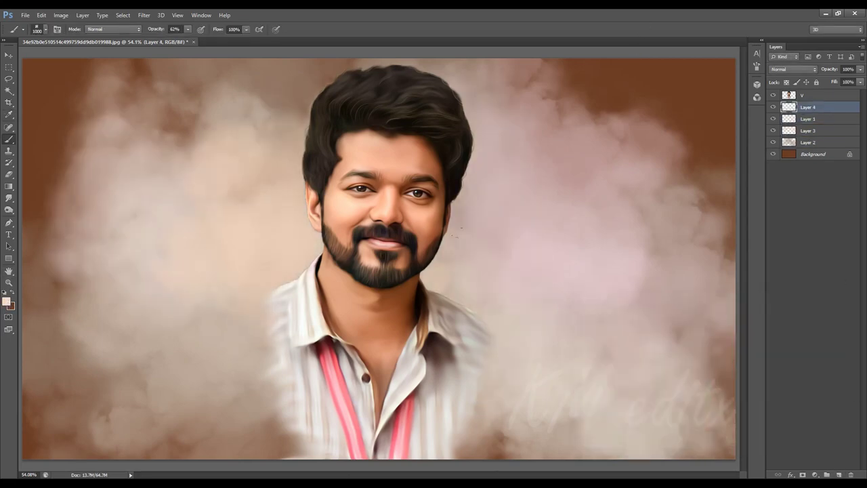
left_click(7, 302)
left_click(707, 413)
left_click(675, 328)
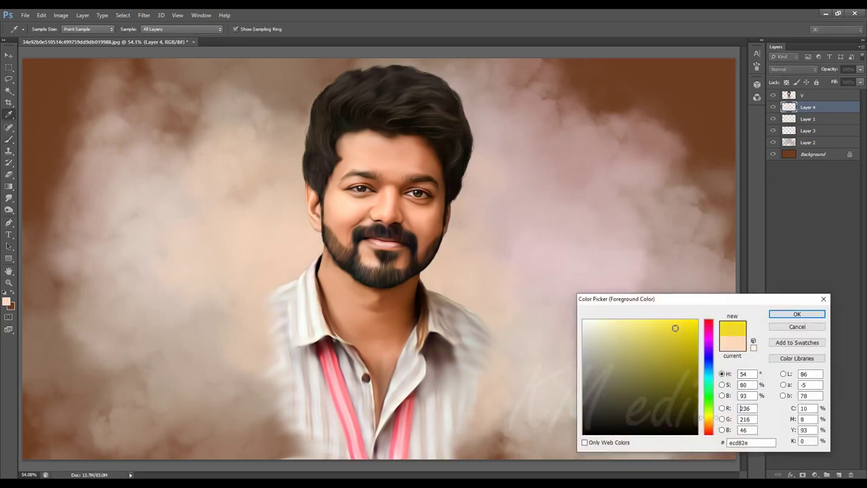
left_click(797, 313)
- Brush a soft yellow glow around the left side and top of the head
key("b")
left_click(359, 196)
left_click_drag(380, 88, 176, 285)
left_click_drag(392, 74, 508, 135)
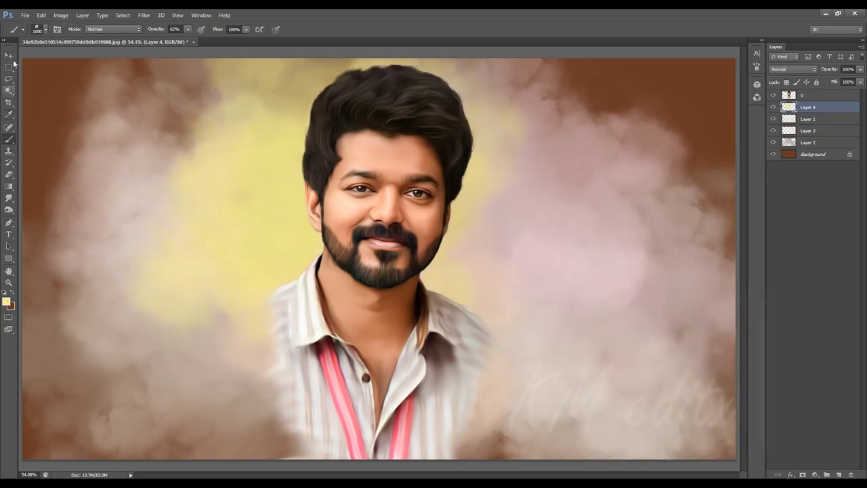
- Fill the Background layer with dark brown
key("v")
left_click(814, 154)
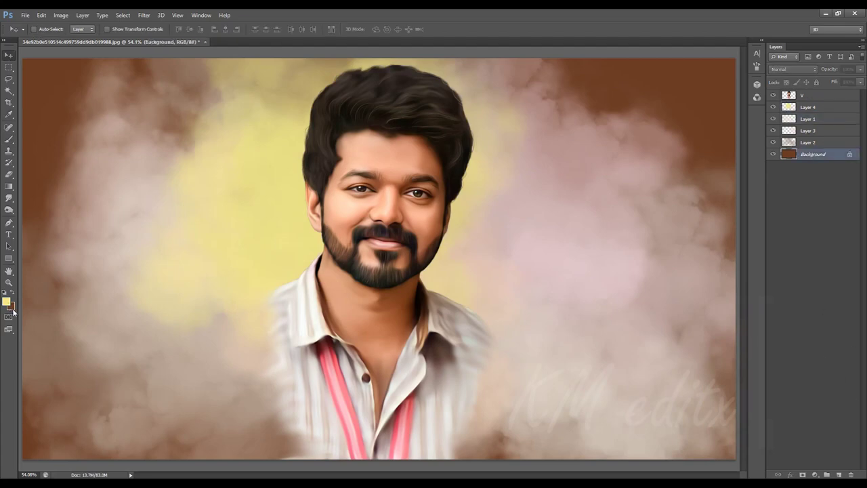
left_click(11, 308)
left_click(677, 406)
left_click(783, 314)
key("ctrl+BackSpace")
- Compare the look with Layer 2 hidden, then delete Layer 2
left_click(772, 142)
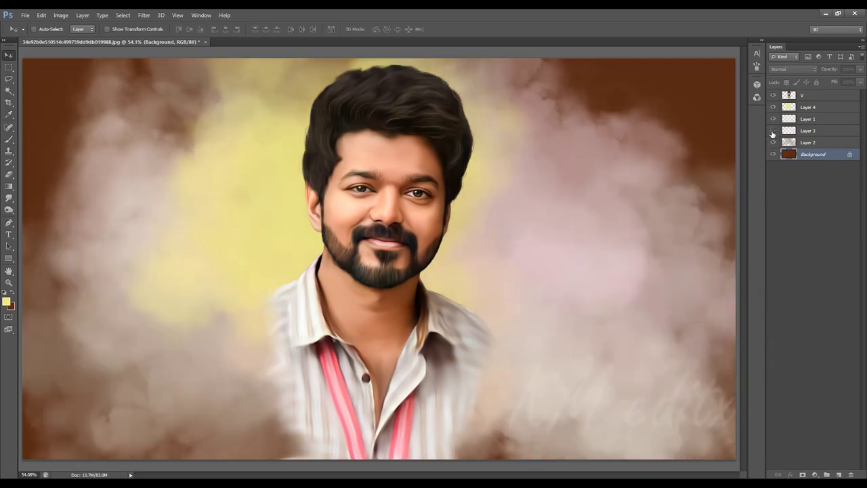
left_click(773, 130)
left_click(825, 140)
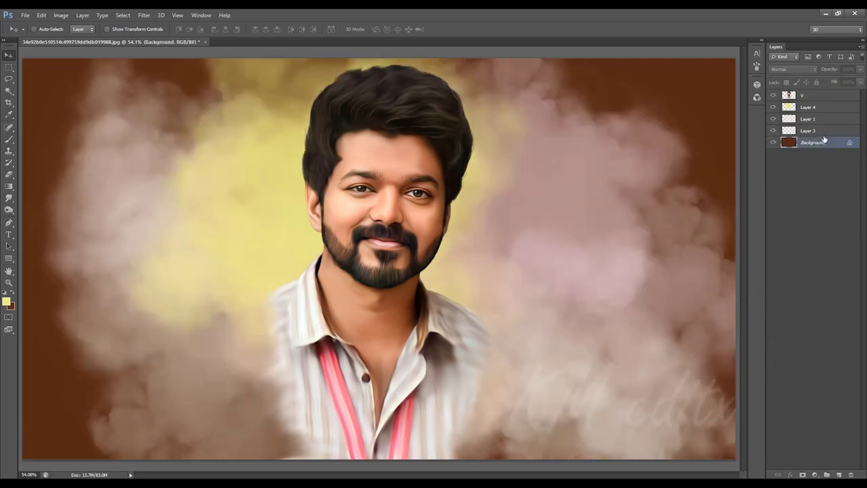
key("Delete")
- Add a new layer named FC above layer V
left_click(826, 119)
left_click(825, 97)
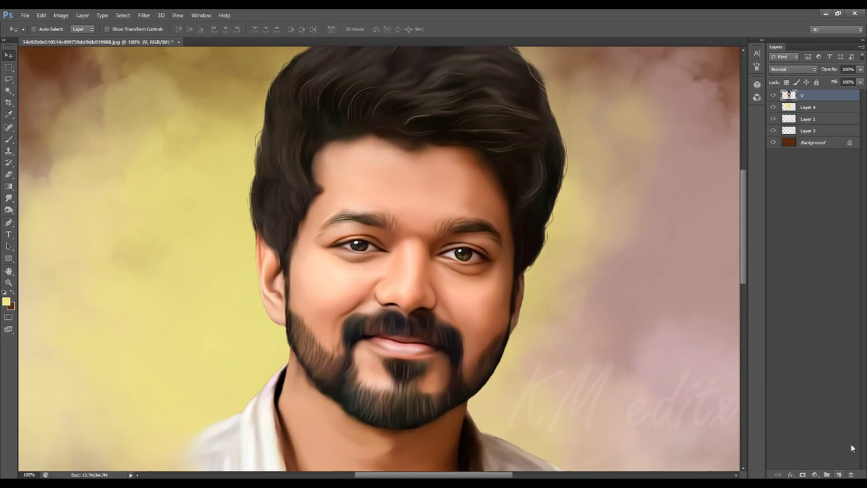
left_click(838, 474)
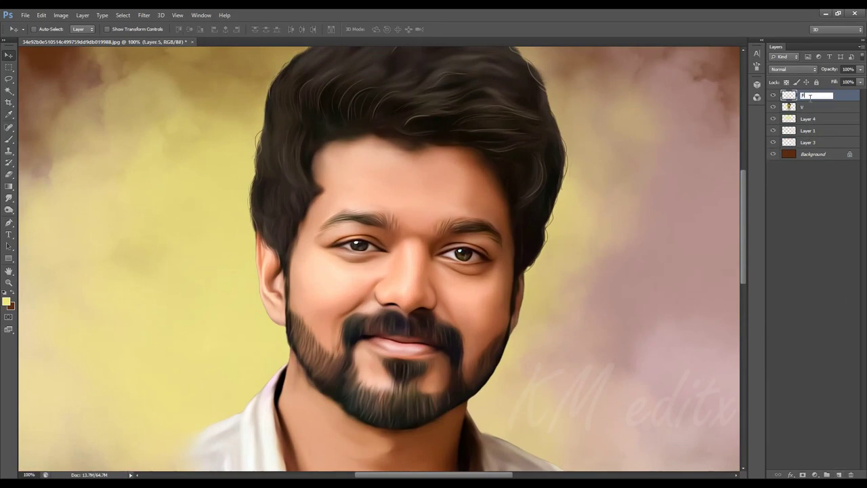
type("C")
key("Return")
key("b")
- Select a soft round brush at 0% hardness with a dark red colour
right_click(388, 176)
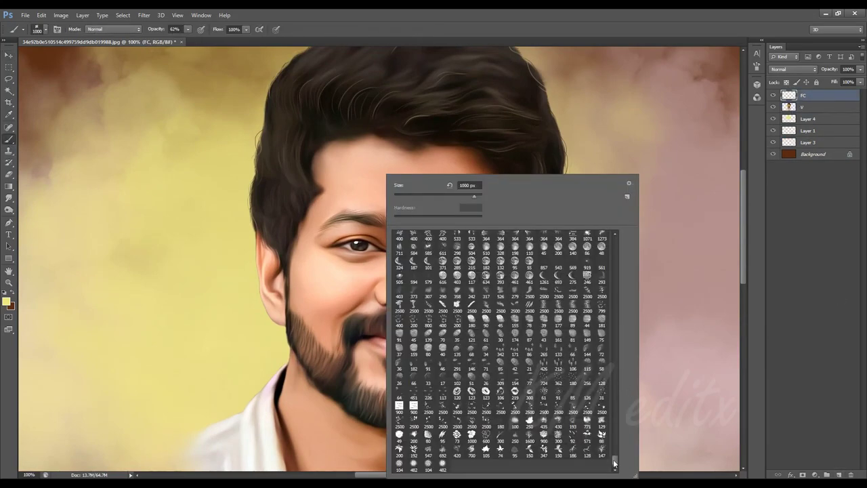
left_click_drag(615, 463, 614, 242)
left_click(398, 237)
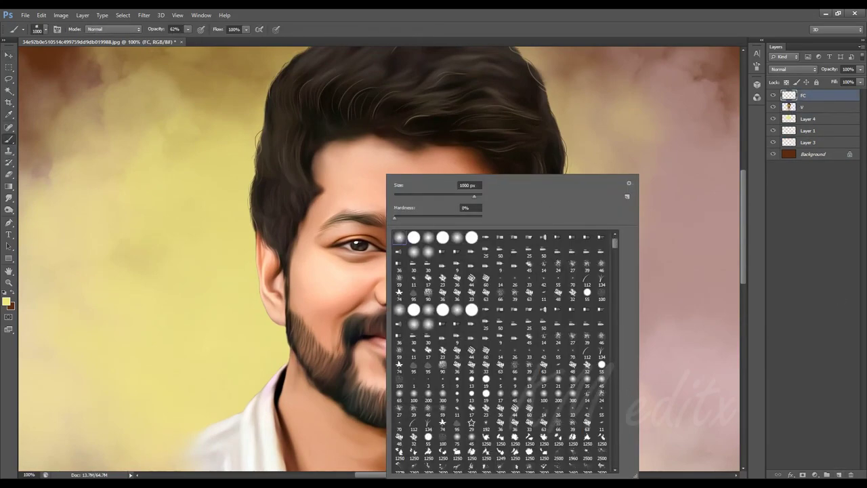
key("Return")
left_click(6, 301)
left_click(677, 380)
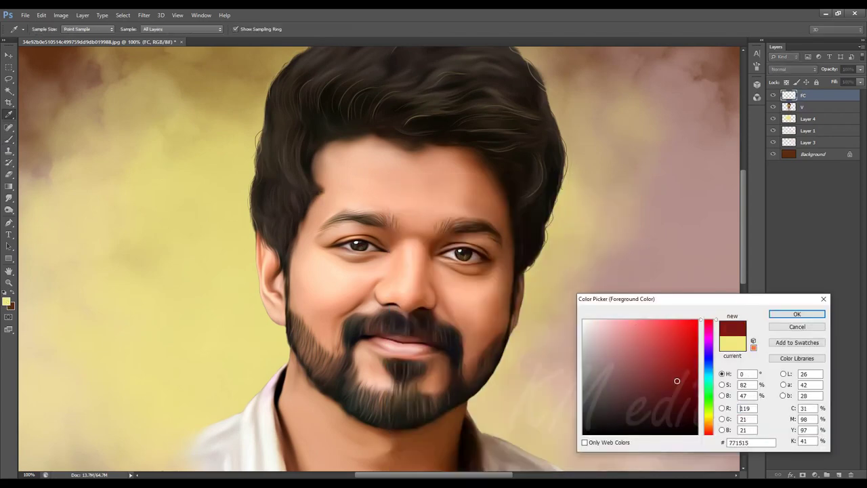
key("Return")
- At low opacity and size 60, blush the left cheek and set FC to Color blending
key("ctrl+plus")
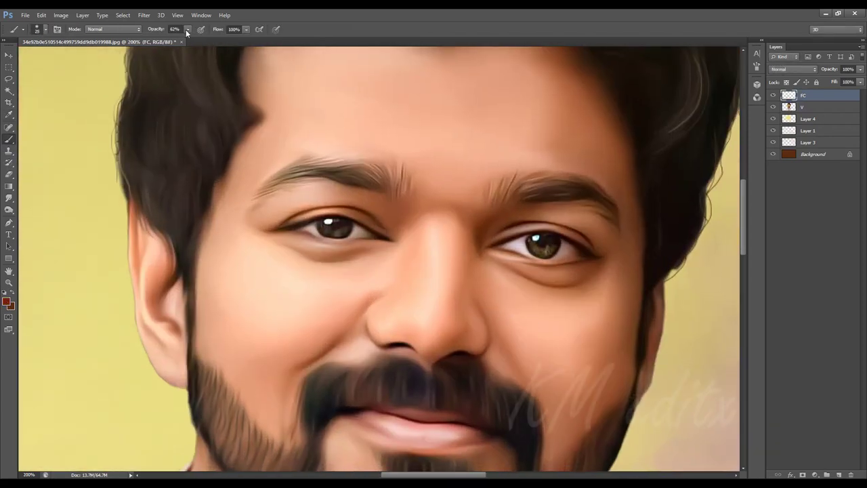
left_click_drag(186, 31, 163, 43)
key("bracketright")
key("bracketright")
key("bracketright")
left_click_drag(284, 315, 271, 296)
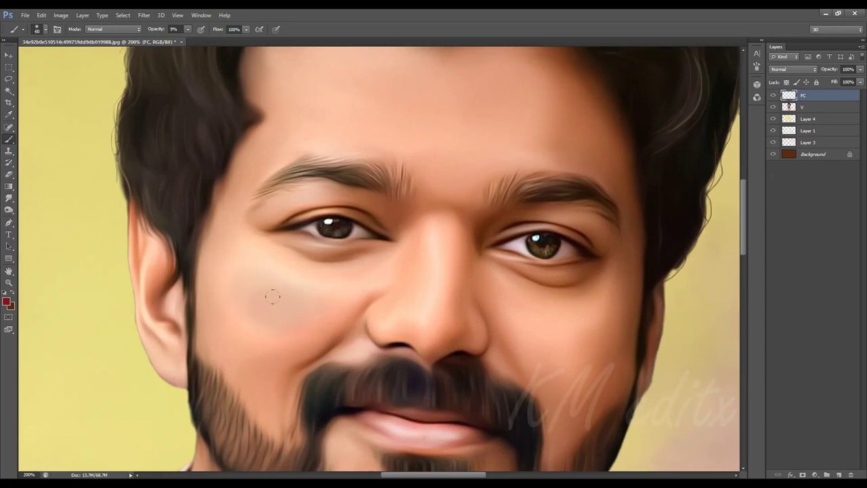
left_click(792, 69)
left_click(776, 296)
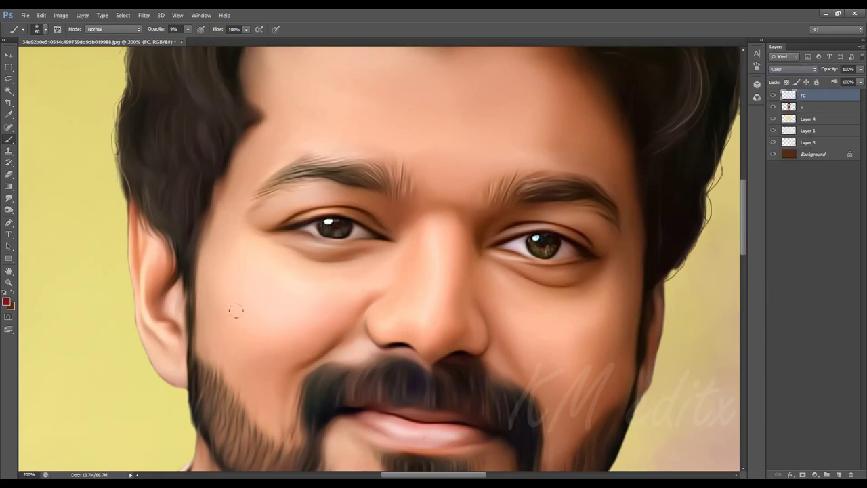
- Load the face outline as a selection and blush the right cheek with a size-70 brush
left_click_drag(225, 281, 199, 242)
key("bracketright")
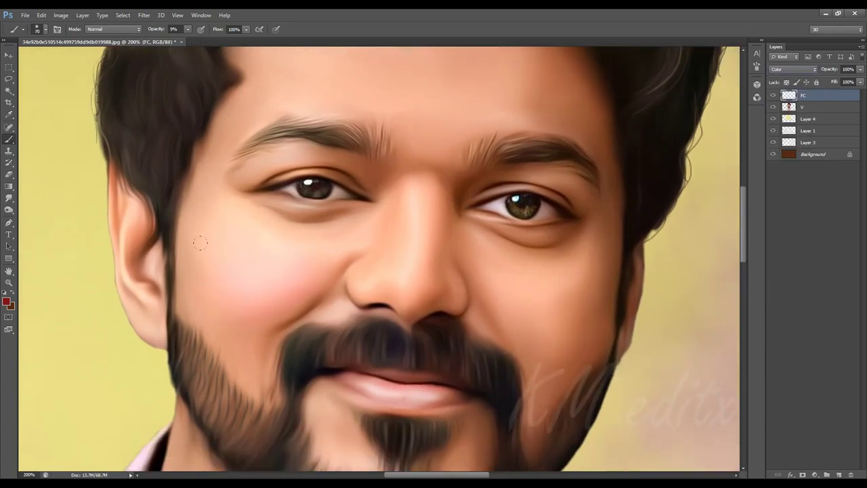
left_click(788, 106, "ctrl")
left_click_drag(474, 271, 416, 264)
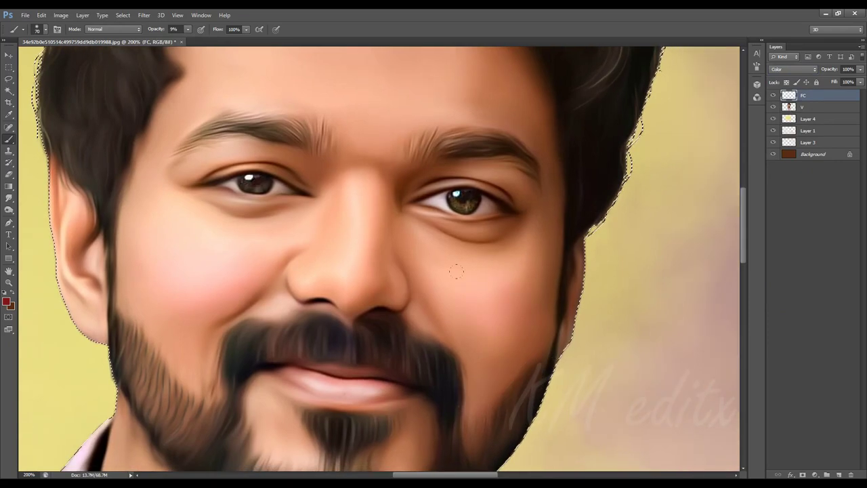
left_click_drag(473, 307, 558, 340)
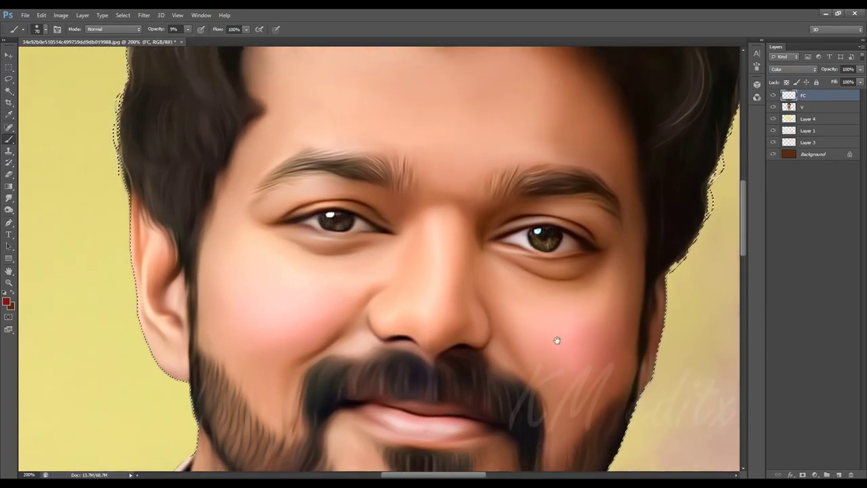
- Tint the face yellow on FC, switch to blue, then select V and deselect
left_click(6, 300)
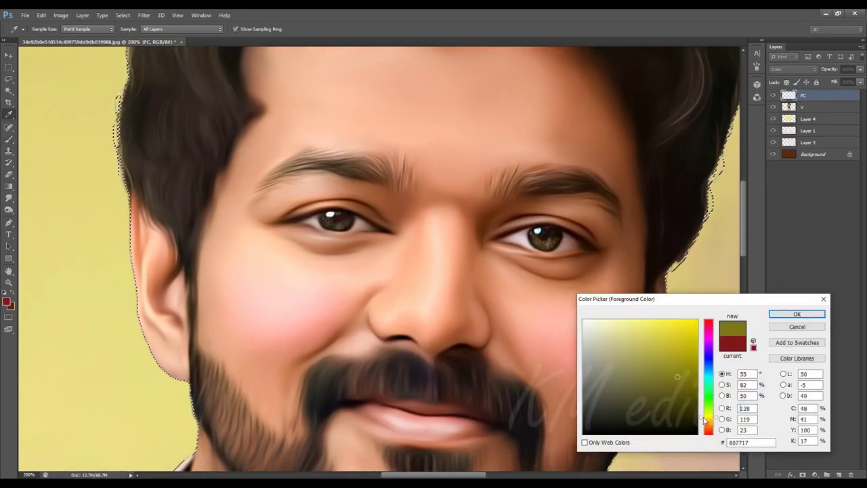
left_click(678, 339)
left_click(784, 316)
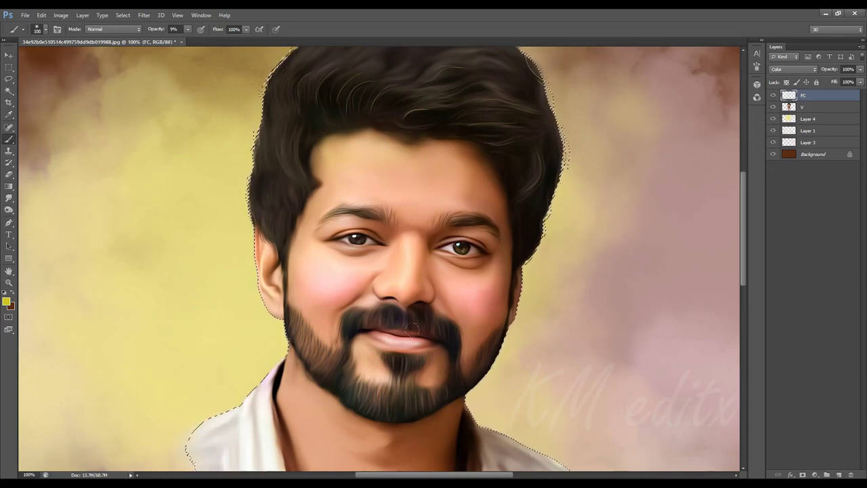
left_click(6, 302)
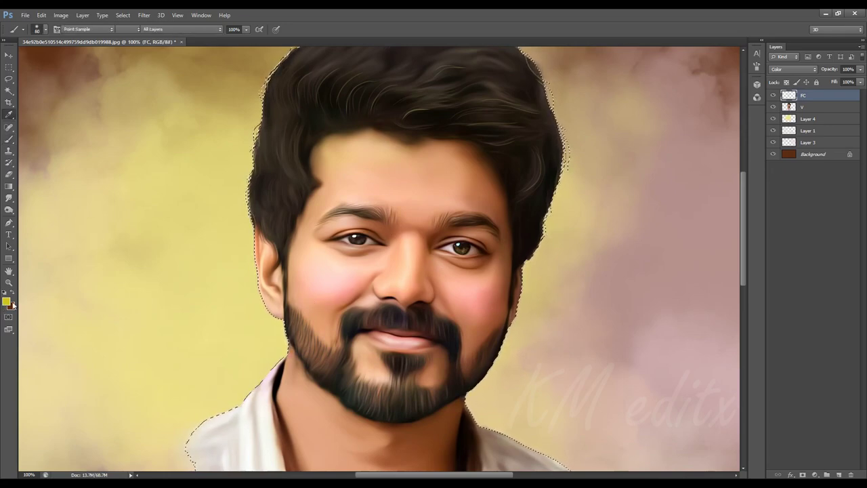
left_click(776, 315)
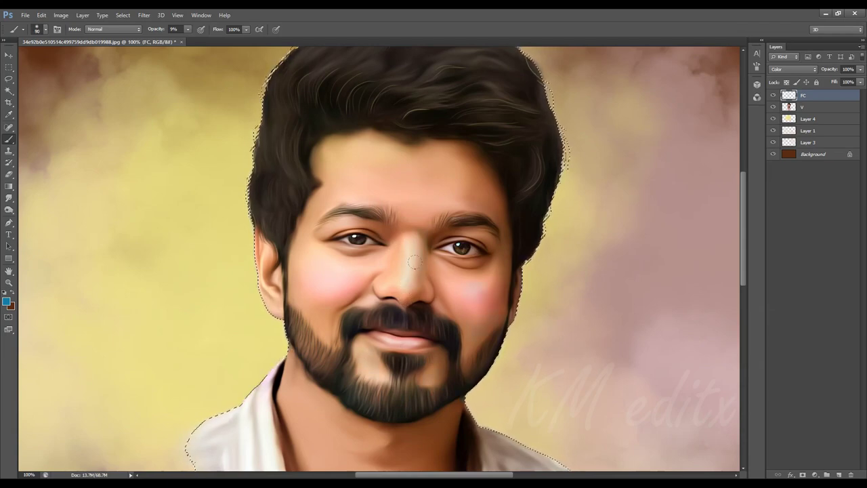
left_click(813, 107)
key("ctrl+d")
- Try a Black & White adjustment on layer V, then cancel it
key("v")
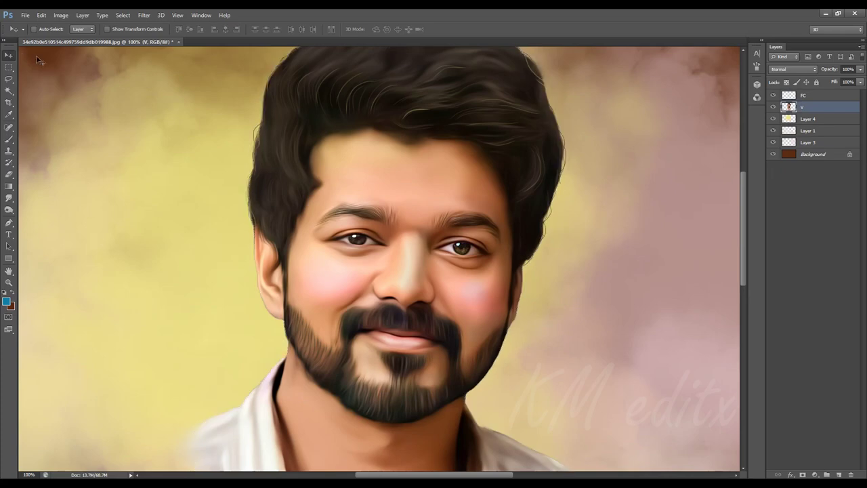
left_click(61, 15)
left_click(176, 103)
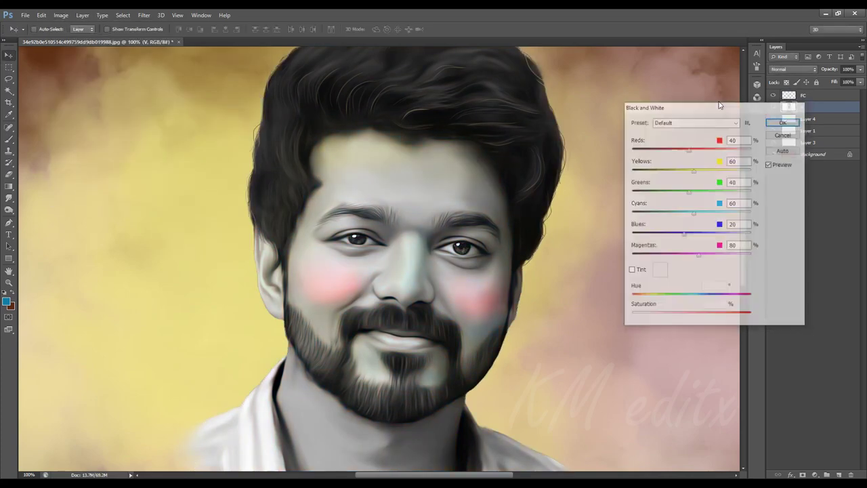
key("Escape")
left_click(62, 15)
- Apply Hue/Saturation to layer V with Saturation +20 and Lightness 0
left_click(183, 85)
mouse_move(628, 164)
left_mouse_down()
mouse_move(646, 168)
mouse_move(632, 187)
left_mouse_up()
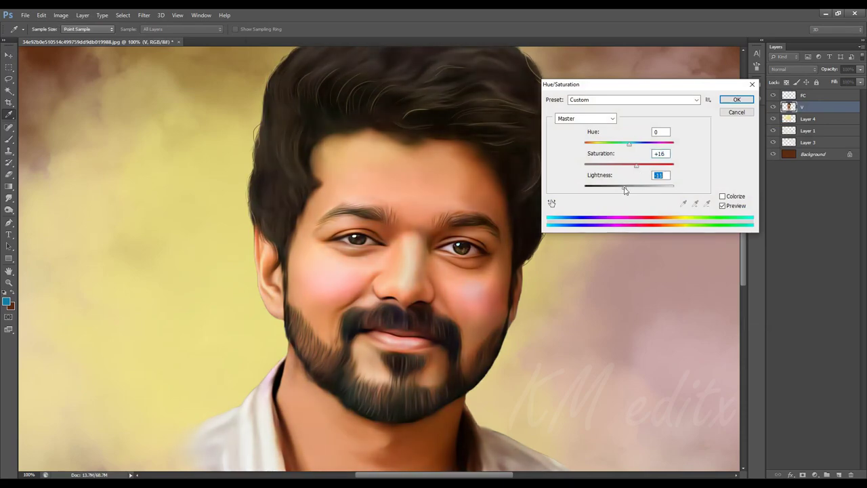
type("0")
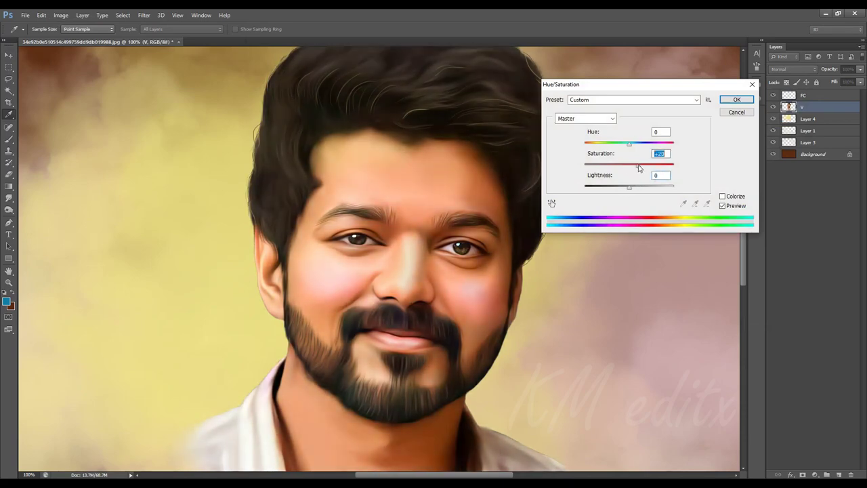
left_click(737, 99)
- Apply Selective Color, adjusting the Blacks with Black and Magenta returned to zero
left_click(61, 15)
left_click(203, 170)
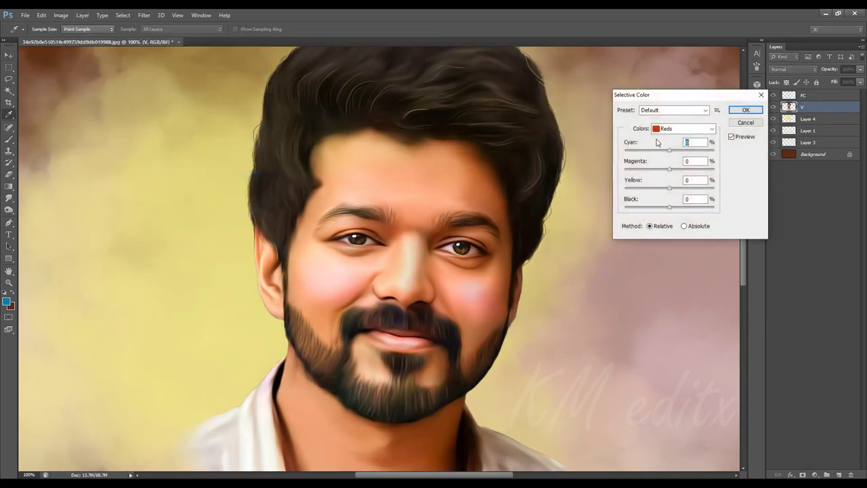
left_click(683, 129)
left_click(677, 210)
left_click_drag(670, 207, 666, 207)
left_click_drag(669, 170, 668, 173)
left_click_drag(667, 207, 671, 210)
left_click(739, 110)
- Select the FC layer
key("v")
scroll(552, 271, "down", 1)
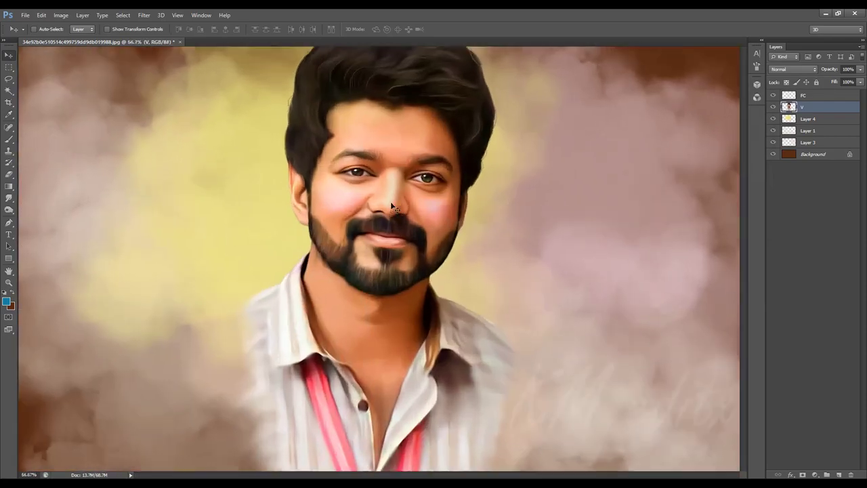
scroll(447, 254, "up", 1)
scroll(476, 283, "up", 1)
scroll(476, 283, "down", 1)
left_click(803, 95)
key("i")
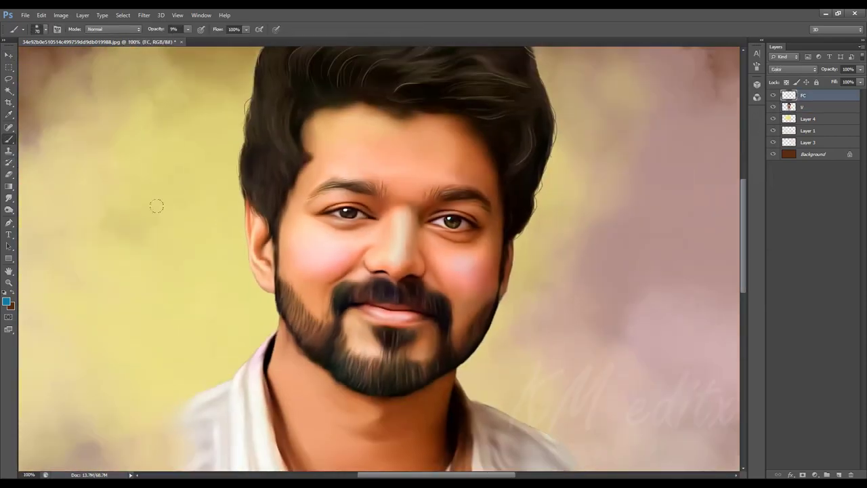
left_click(7, 301)
left_click(709, 330)
key("Return")
key("b")
left_click(190, 29)
left_click(465, 262)
left_click(6, 301)
left_click(708, 372)
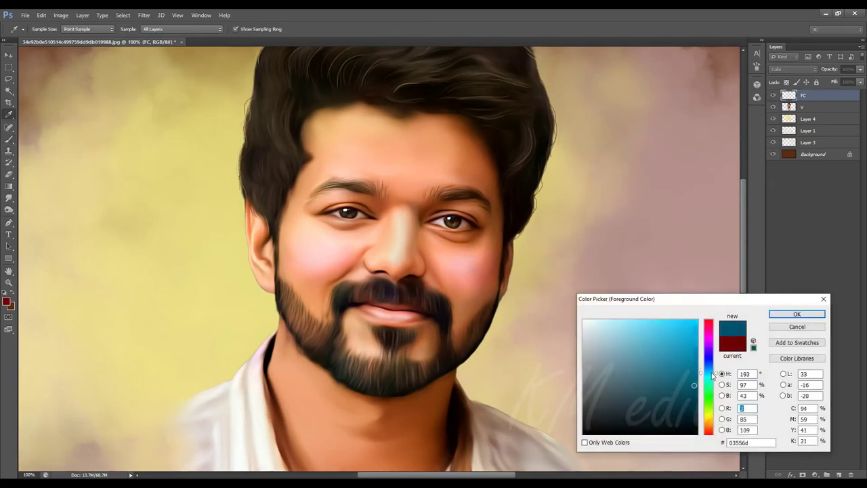
left_click(683, 348)
left_click(796, 314)
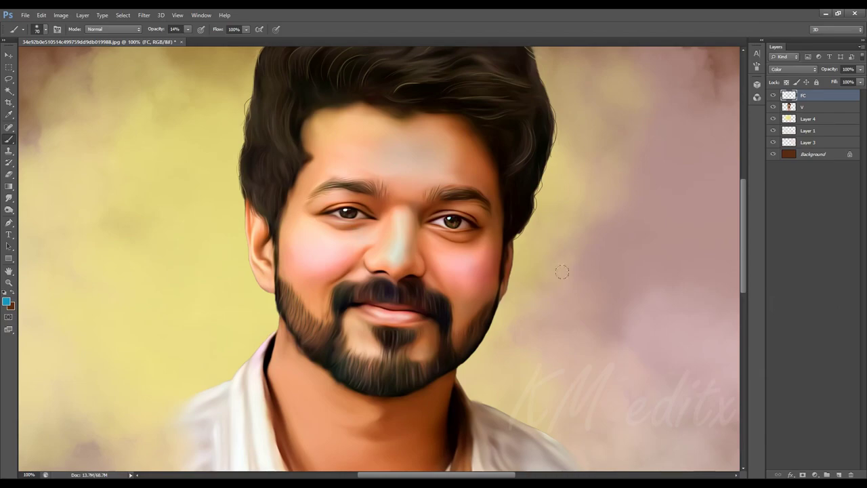
scroll(489, 260, "down", 2)
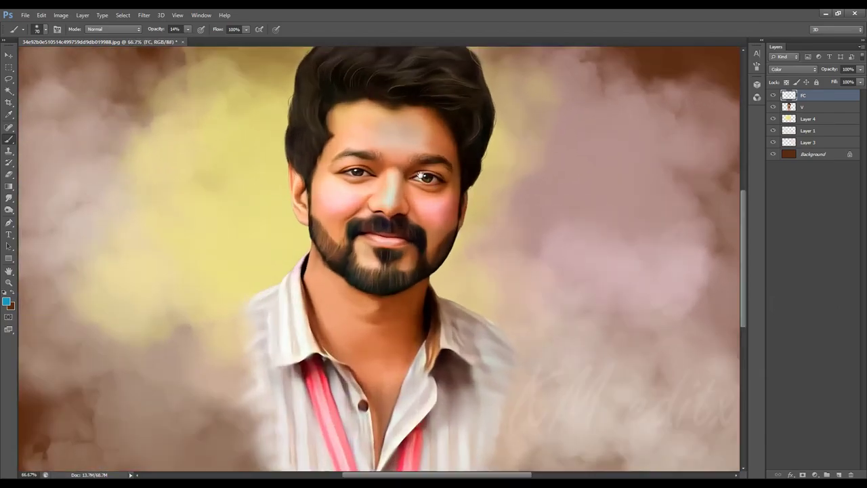
scroll(435, 304, "up", 2)
scroll(379, 305, "up", 3)
scroll(379, 305, "down", 2)
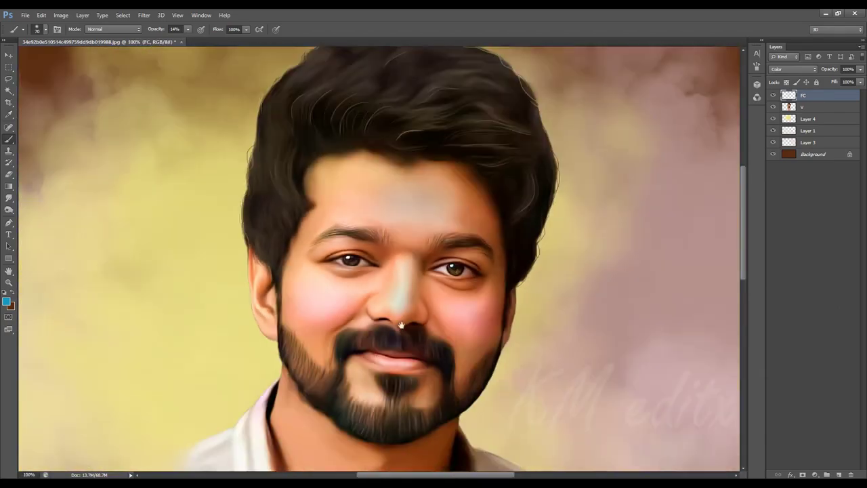
- Add a new layer named lt and set the foreground colour to white
left_click(840, 475)
double_click(808, 95)
key("Return")
left_click(6, 301)
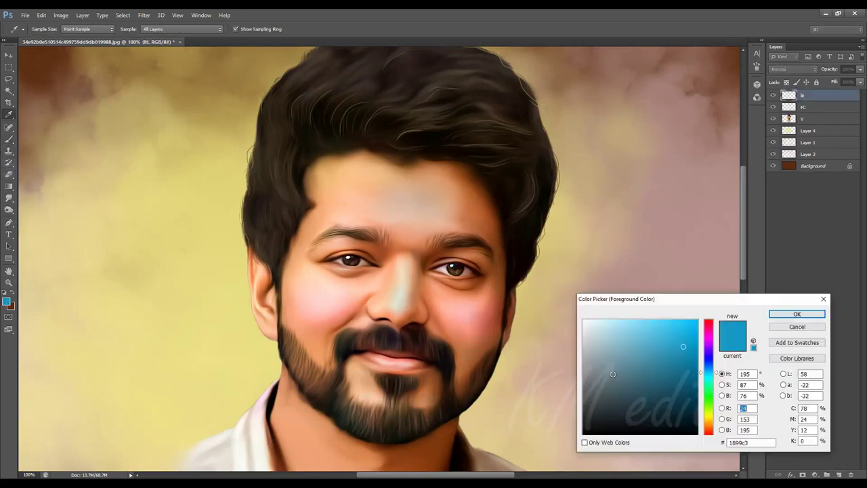
left_click(794, 312)
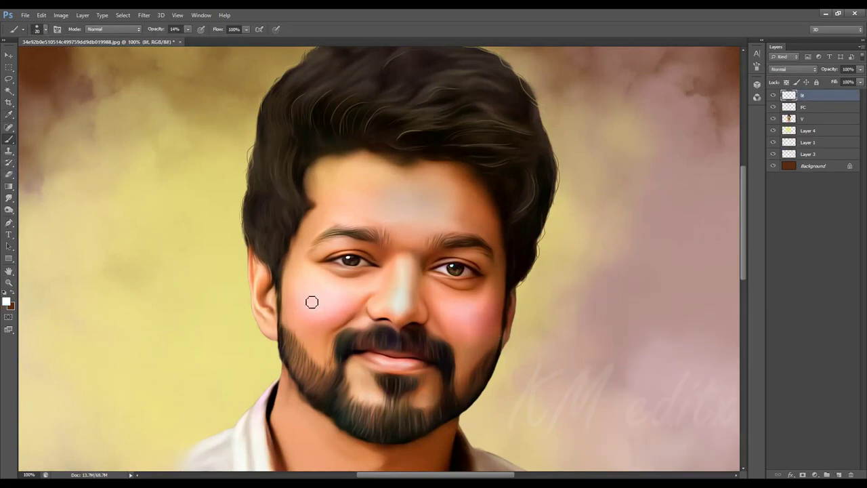
- At 100% brush opacity, dab white highlights on the right cheek and lower lip
left_click_drag(189, 39, 322, 302)
left_click(468, 317)
left_click(411, 366)
scroll(290, 347, "down", 5)
scroll(406, 271, "up", 5)
scroll(474, 216, "up", 3, "alt")
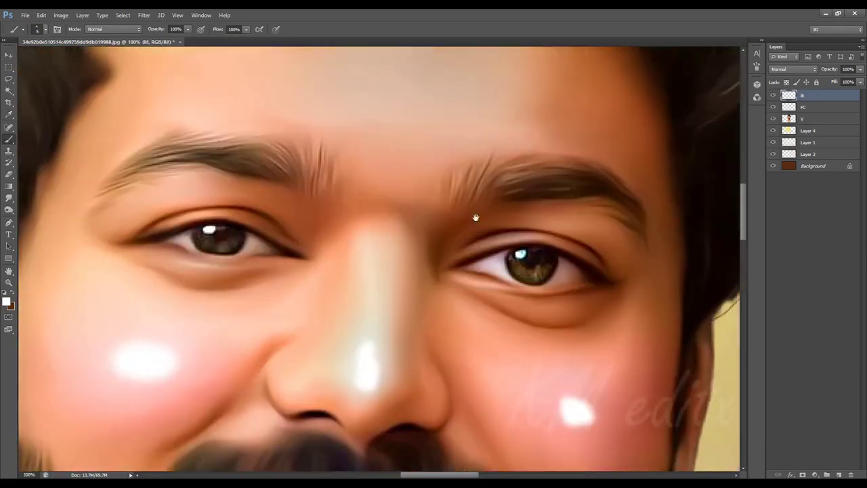
left_click(9, 198)
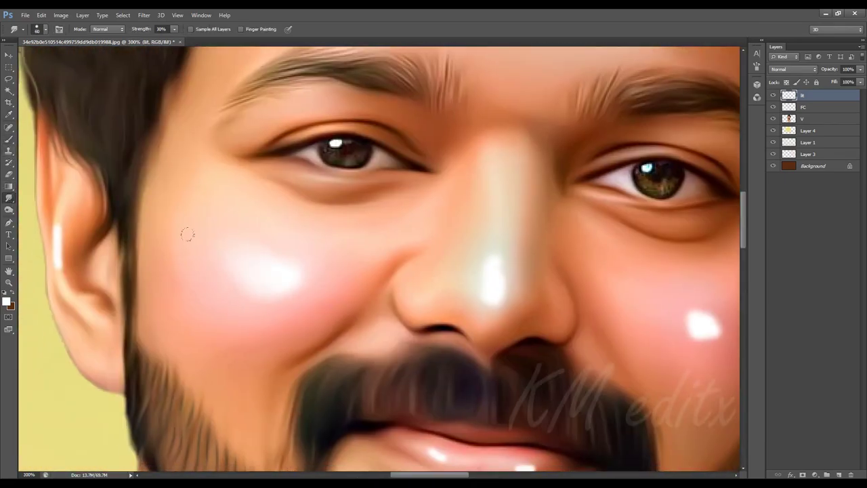
- Smudge the white highlights on both cheeks and up the nose bridge into soft glows
mouse_move(256, 276)
left_mouse_down()
mouse_move(257, 258)
mouse_move(230, 294)
left_mouse_up()
key("ctrl+0")
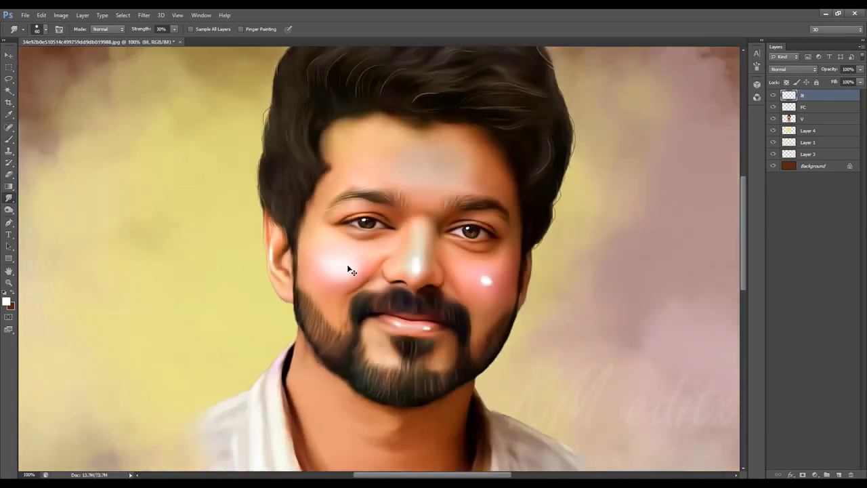
scroll(340, 252, "up", 5)
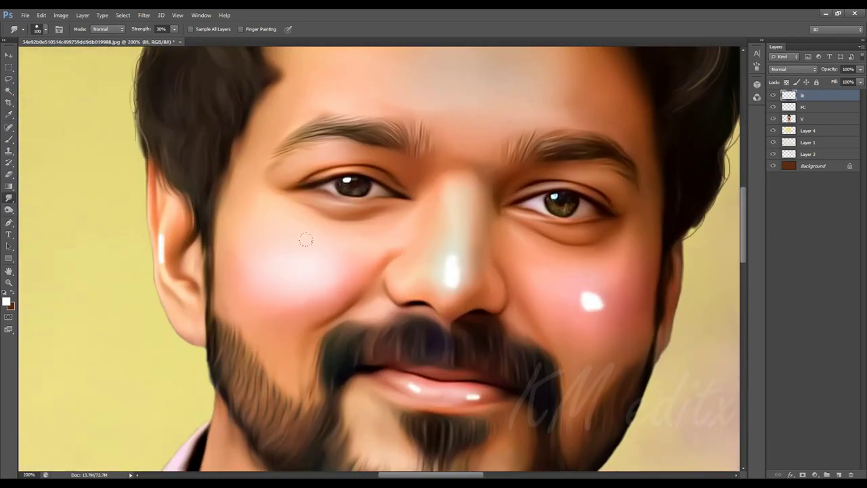
key("ctrl+0")
scroll(461, 237, "up", 5)
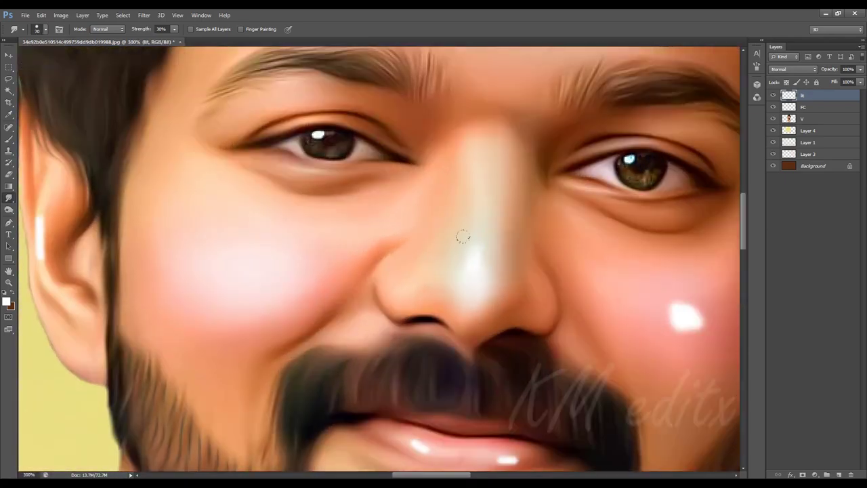
left_click_drag(462, 236, 452, 143)
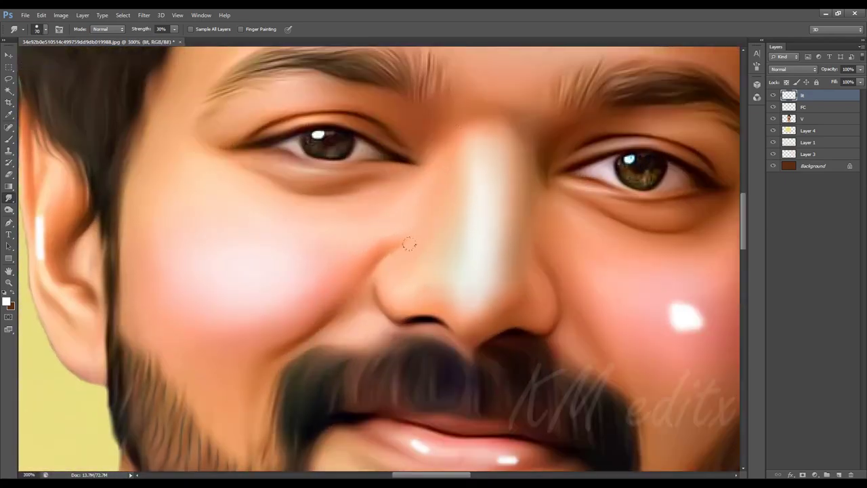
key("ctrl+0")
scroll(444, 318, "up", 3)
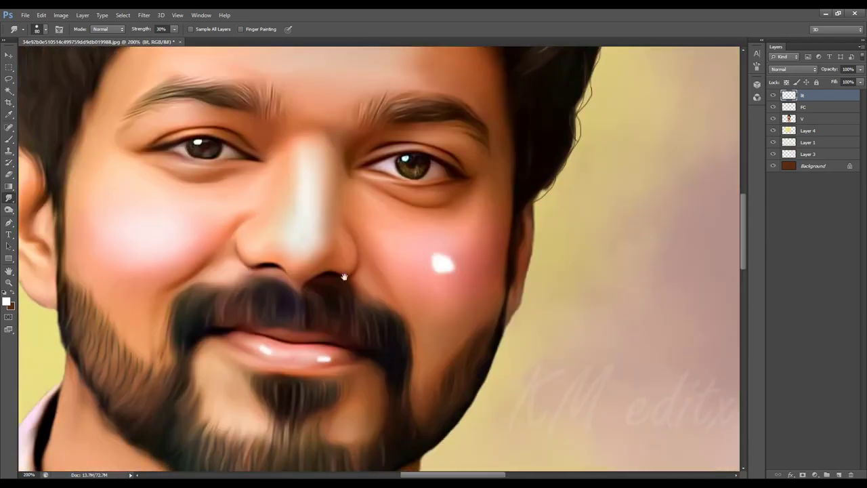
scroll(444, 319, "up", 2)
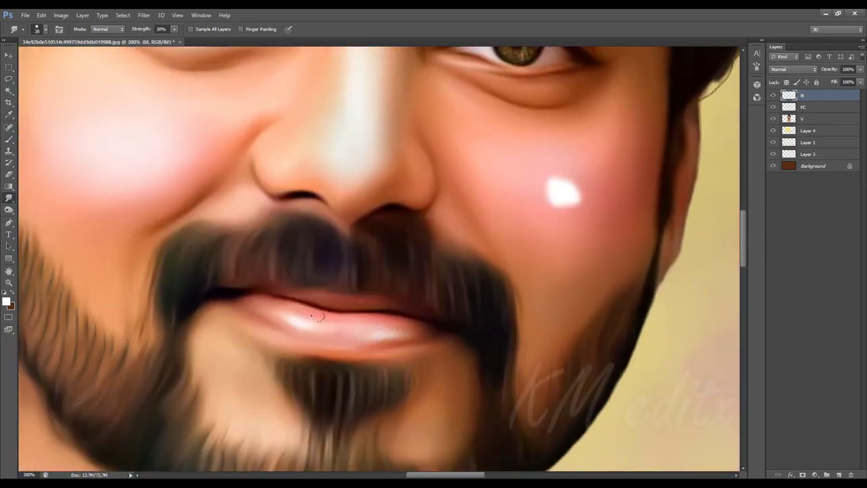
left_click_drag(300, 310, 164, 321)
mouse_move(426, 203)
left_mouse_down()
mouse_move(402, 183)
mouse_move(430, 199)
mouse_move(393, 201)
mouse_move(371, 186)
left_mouse_up()
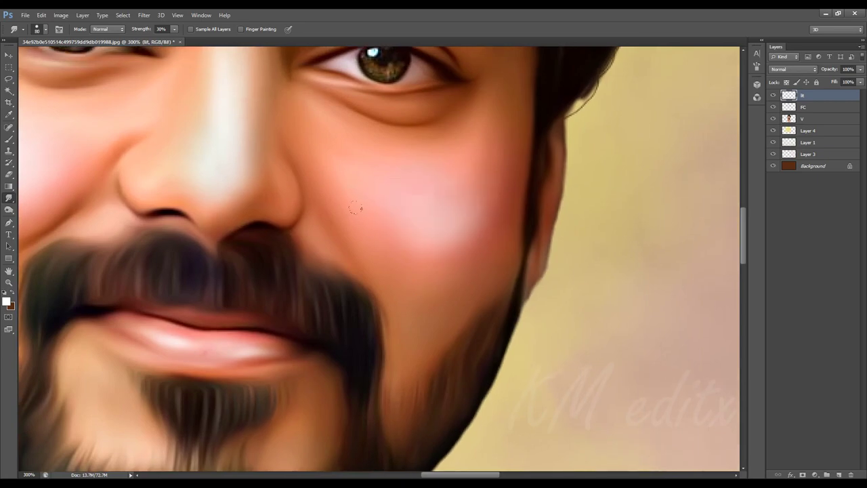
- Blend the pink blush across the right cheek toward the jaw edge
scroll(562, 275, "down", 2)
key("ctrl+0")
scroll(477, 219, "up", 3)
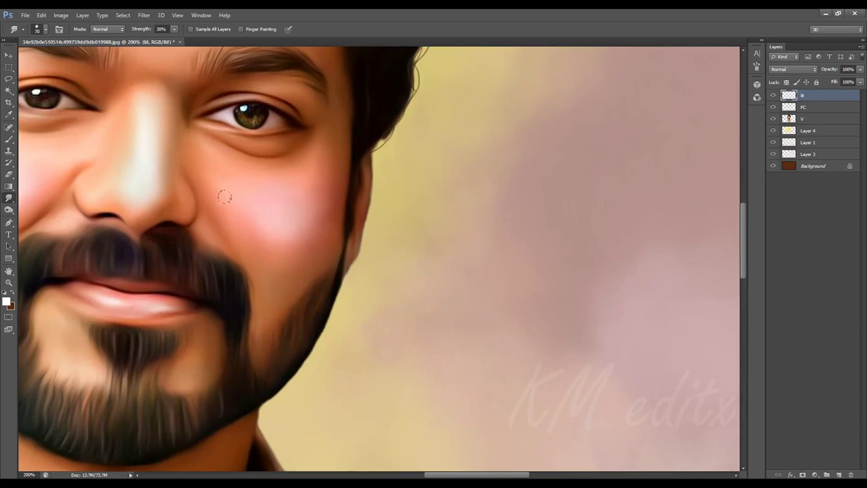
left_click_drag(224, 197, 302, 209)
left_click_drag(239, 214, 316, 207)
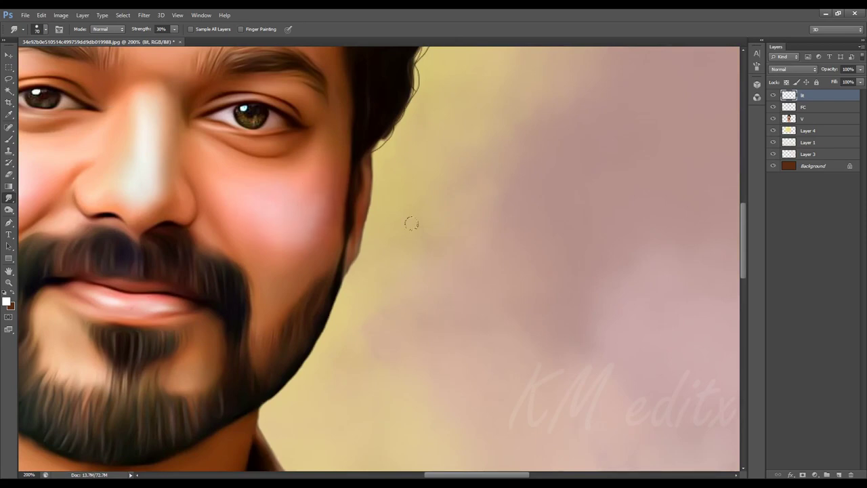
key("ctrl+0")
- Apply Levels to layer V, slightly deepening midtones and brightening highlights
key("ctrl+1")
left_click(809, 119)
key("ctrl+l")
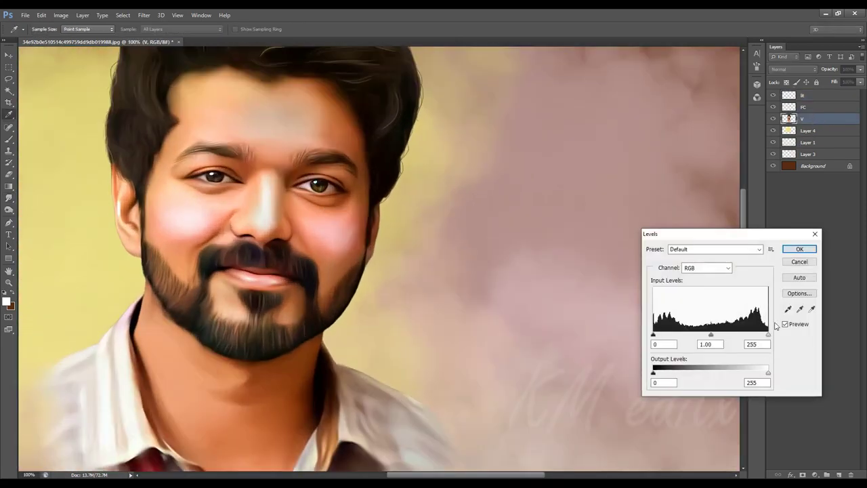
left_click(752, 344)
left_click_drag(710, 335, 712, 335)
left_click_drag(768, 334, 763, 336)
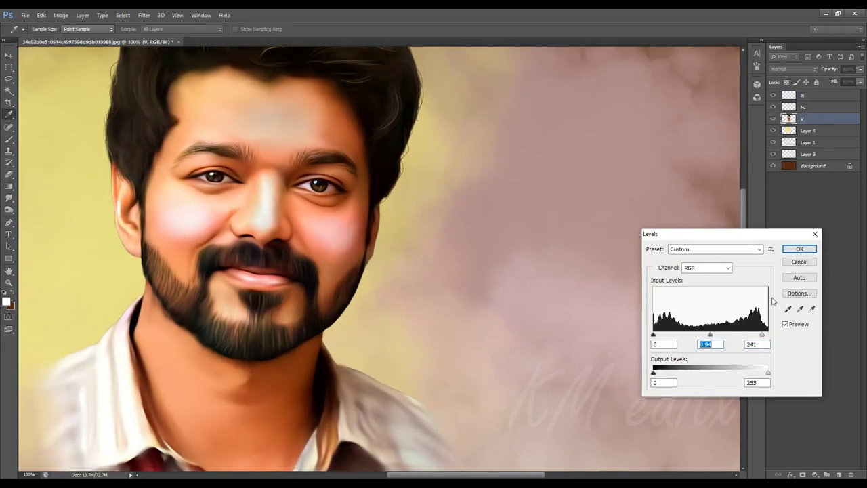
left_click(796, 250)
- Apply Levels to the lt layer to intensify its white highlights, undoing a trial duplicate
key("r")
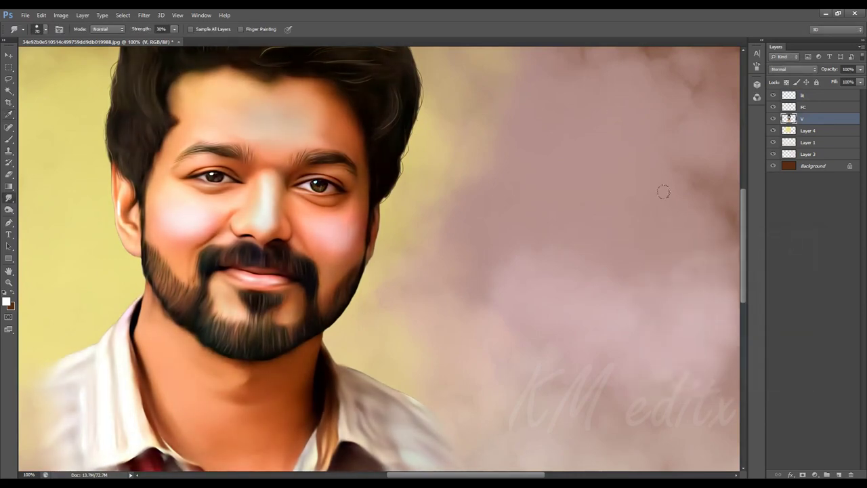
left_click_drag(206, 233, 212, 232)
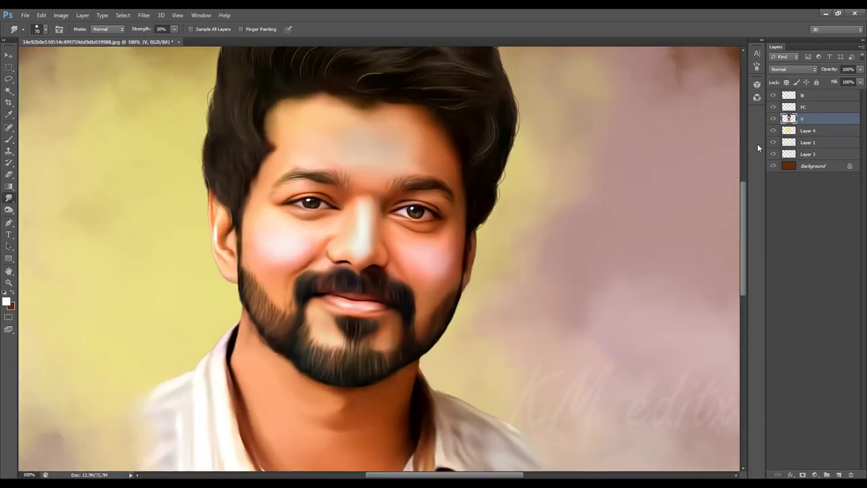
left_click(804, 95)
key("i")
key("ctrl+l")
left_click_drag(710, 335, 661, 335)
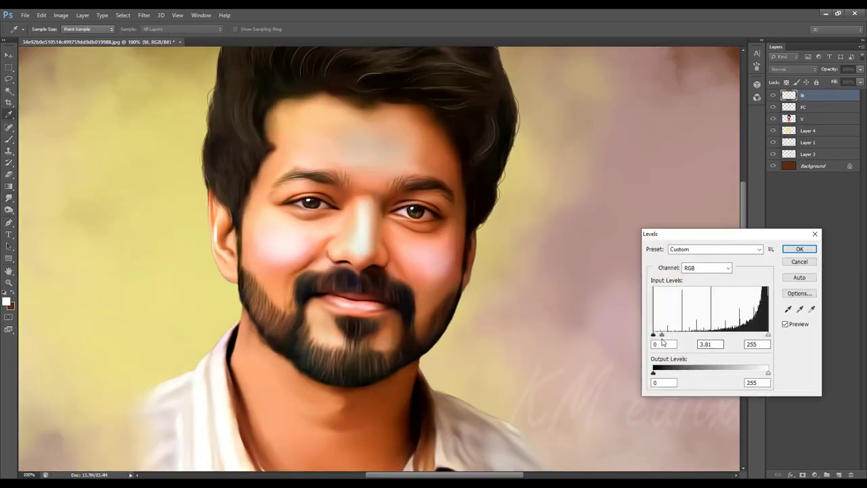
left_click(815, 233)
key("r")
key("ctrl+j")
key("ctrl+z")
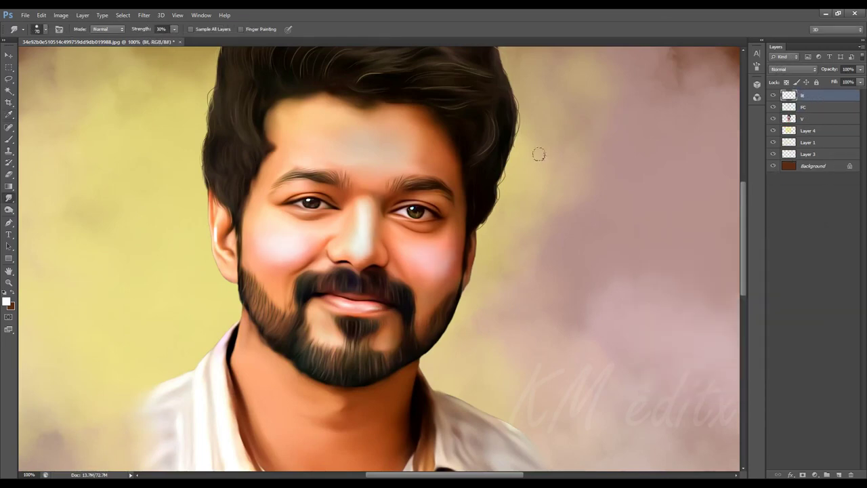
- Smudge the ear-rim highlight at 25% strength with a size 45 brush
key("v")
key("ctrl+plus")
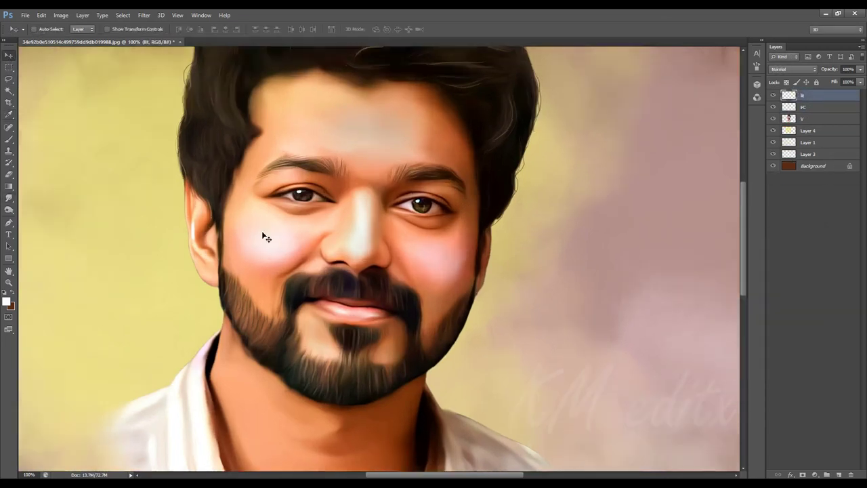
key("ctrl+plus")
key("o")
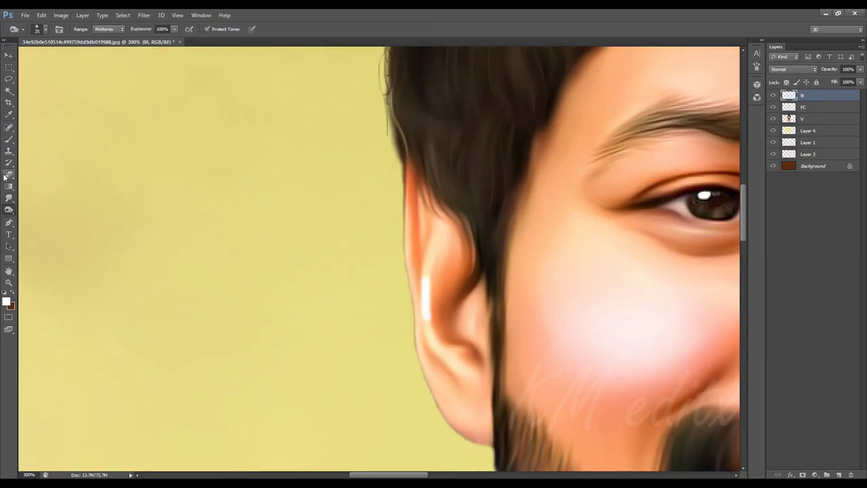
key("r")
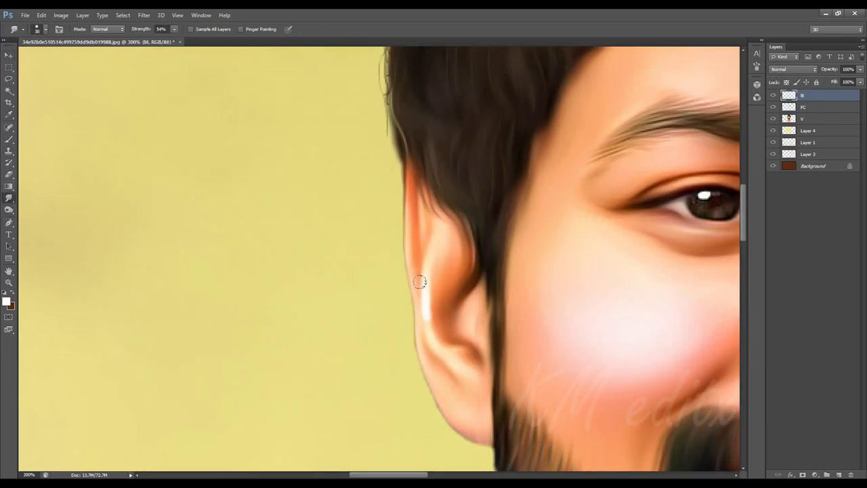
left_click(174, 29)
left_click_drag(169, 39, 160, 39)
key("bracketright")
key("bracketright")
key("bracketright")
scroll(424, 287, "down", 2)
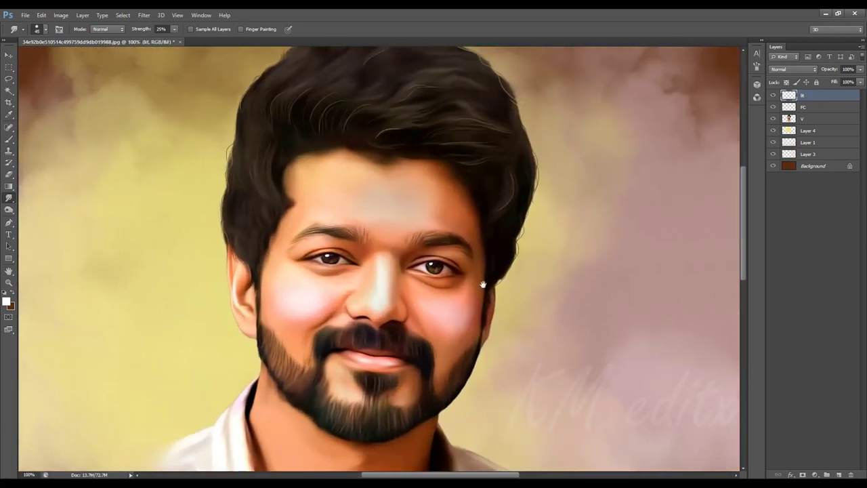
left_click_drag(406, 270, 450, 298)
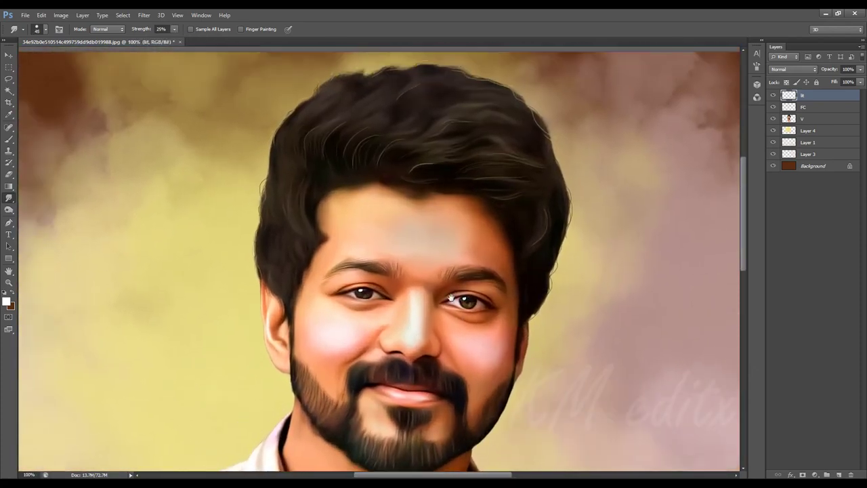
- Lower the saturation of layer V slightly with Hue/Saturation
left_click(813, 119)
left_click(60, 15)
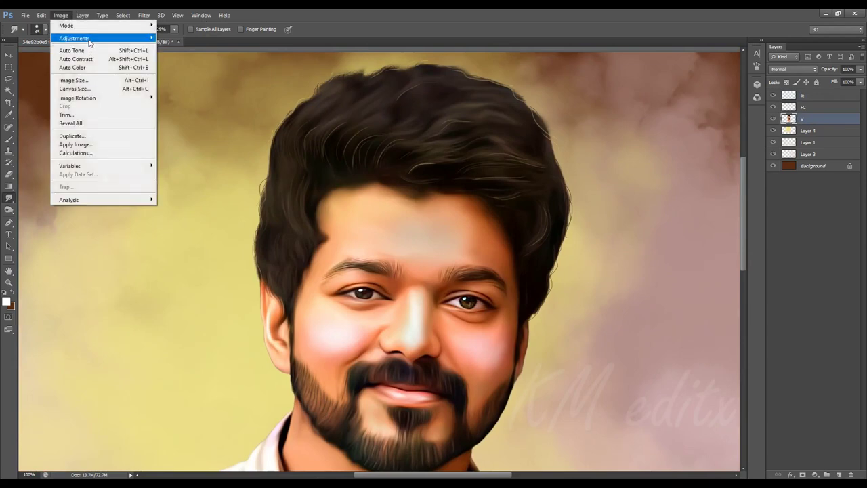
left_click(185, 86)
left_click_drag(635, 166, 628, 168)
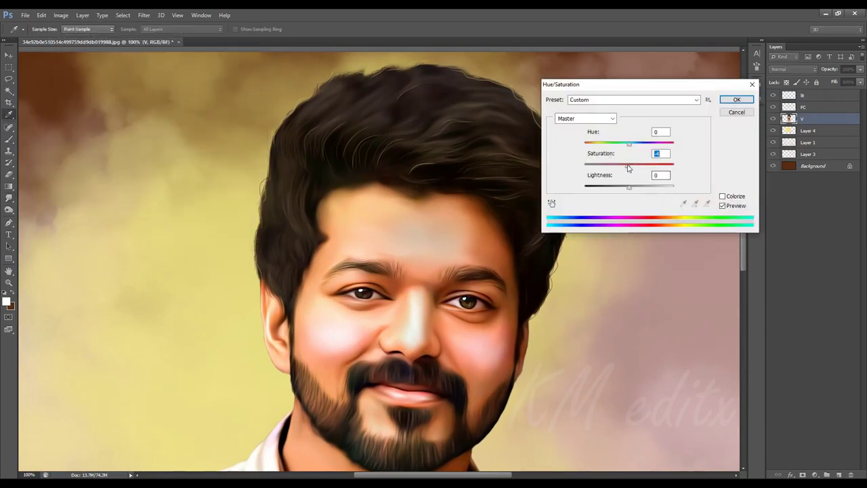
left_click(737, 100)
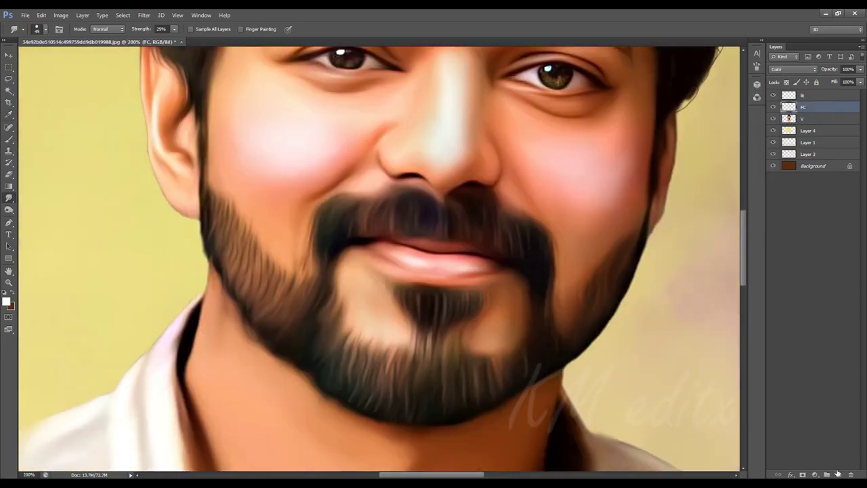
- Add a new layer named lips and paint the sampled lip red over the lower lip
left_click(839, 474)
double_click(809, 107)
type("lips")
key("Return")
key("i")
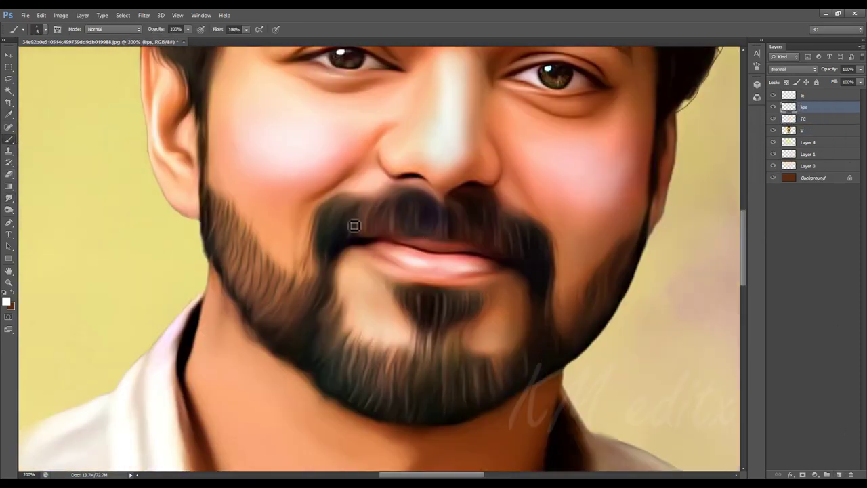
key("ctrl+plus")
left_click(458, 269)
key("Return")
key("b")
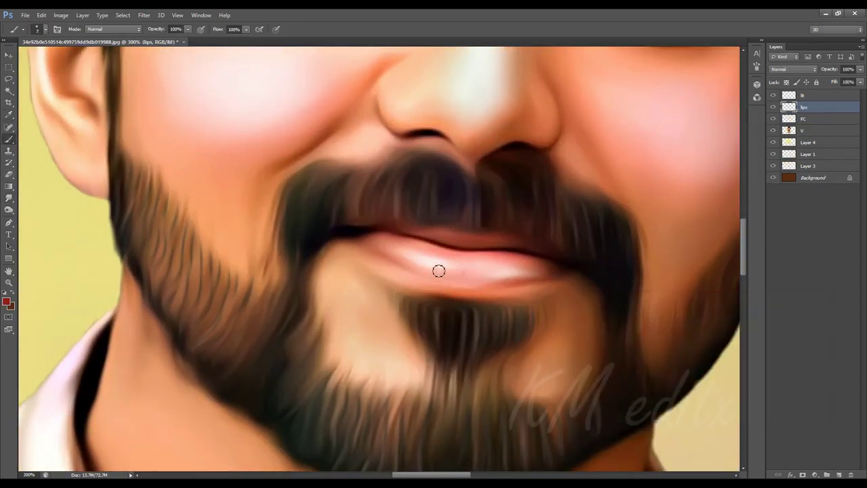
mouse_move(437, 269)
left_mouse_down()
mouse_move(488, 257)
mouse_move(474, 279)
mouse_move(380, 250)
mouse_move(521, 245)
mouse_move(439, 262)
left_mouse_up()
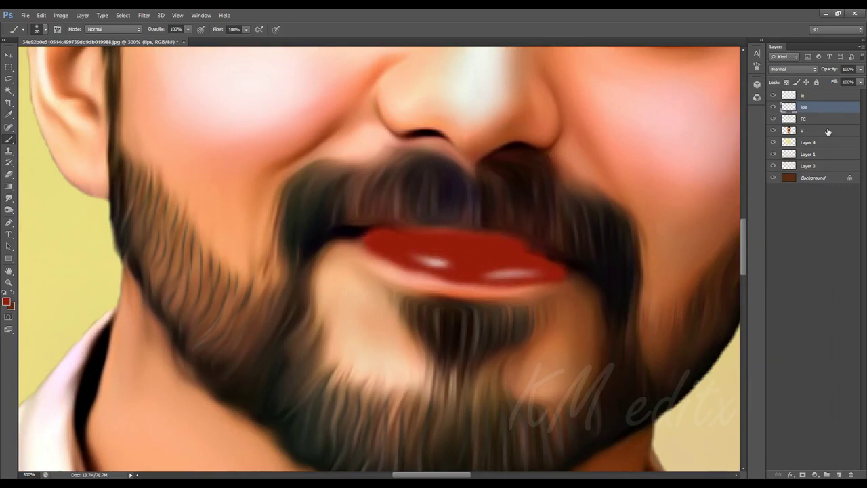
- Set the lips layer to Soft Light, trying an erase on the lip edge and undoing it
left_click(794, 69)
left_click(789, 210)
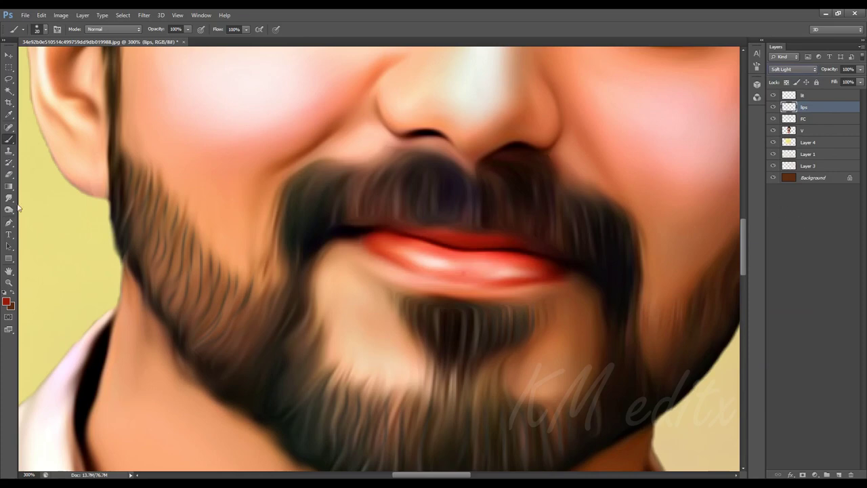
key("e")
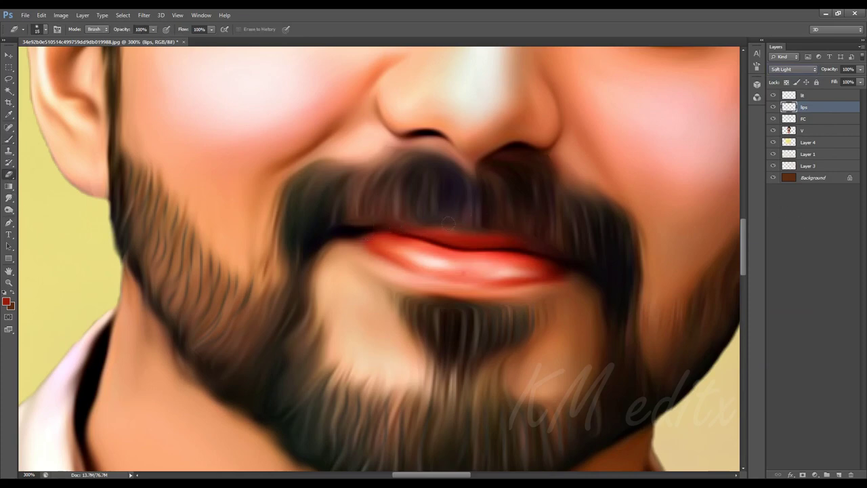
left_click_drag(554, 283, 395, 271)
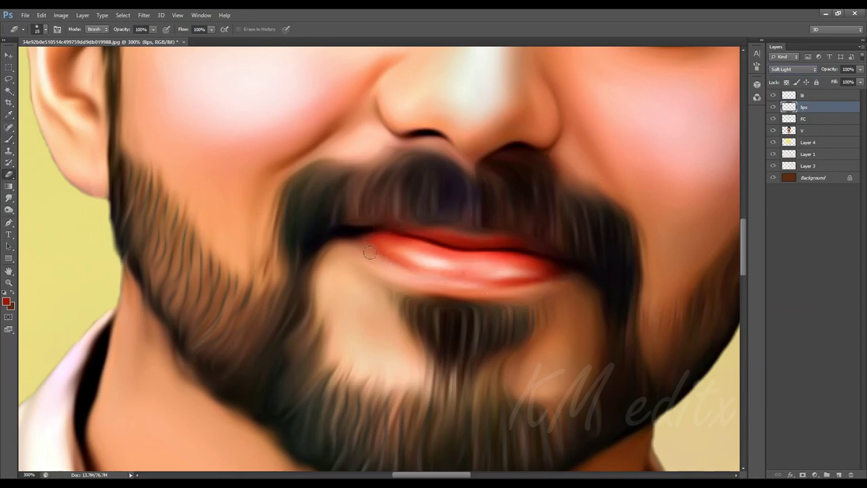
key("ctrl+z")
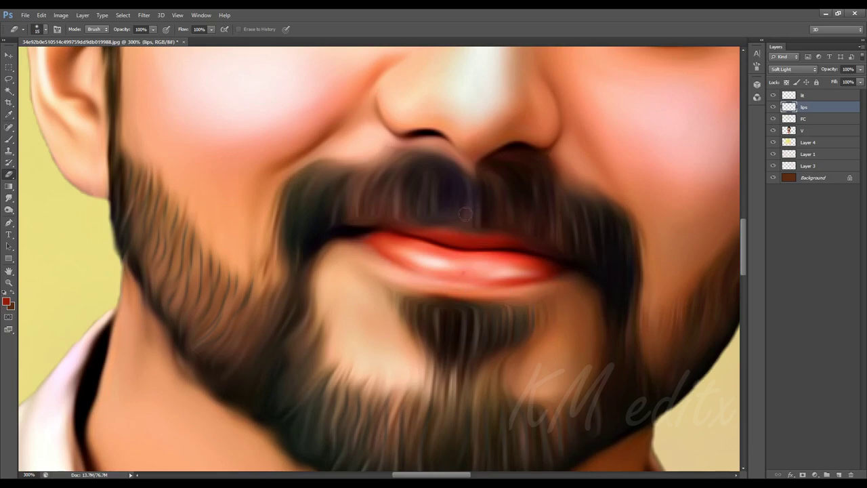
scroll(555, 229, "down", 5)
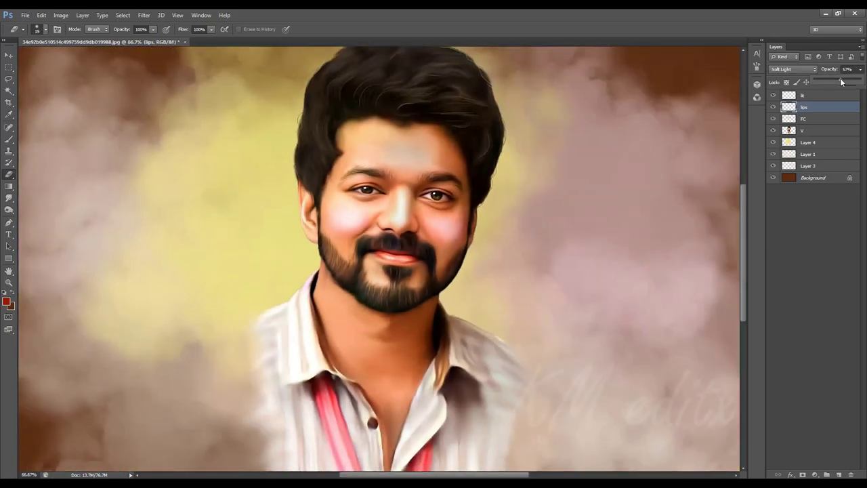
scroll(444, 295, "up", 1)
left_click_drag(444, 294, 499, 340)
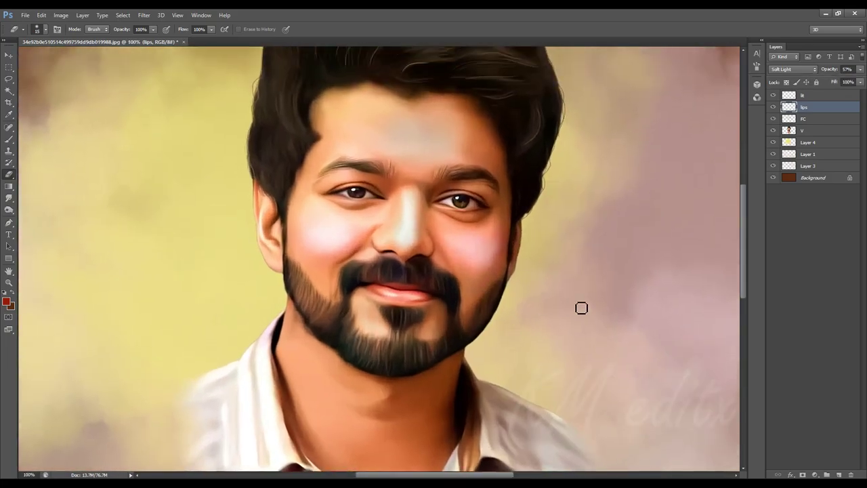
scroll(588, 271, "down", 2)
scroll(474, 294, "up", 2)
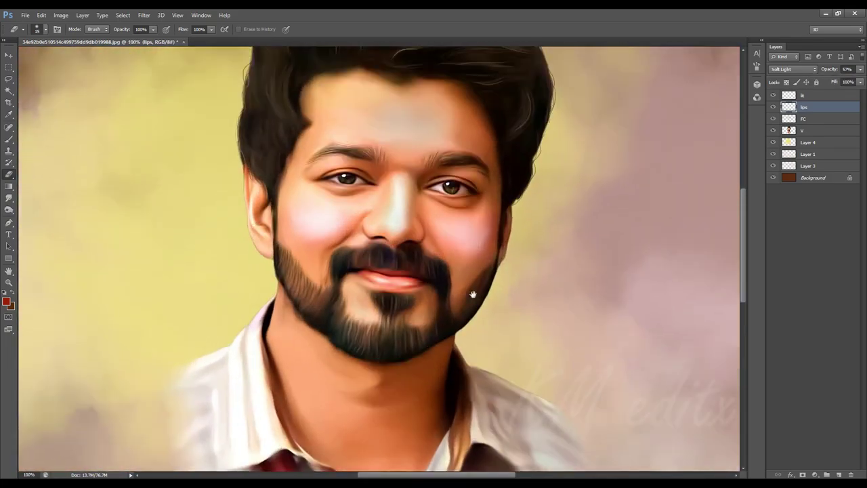
- Apply Selective Color to layer V: Reds less cyan; Yellows Black +30, Magenta +17
left_click(810, 130)
scroll(519, 219, "up", 2)
scroll(519, 218, "down", 2)
left_click(61, 14)
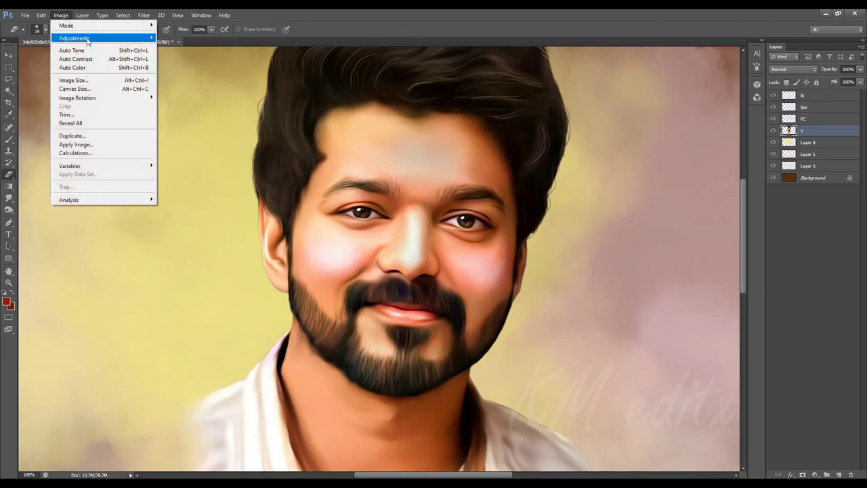
left_click(203, 175)
left_click_drag(669, 207, 682, 208)
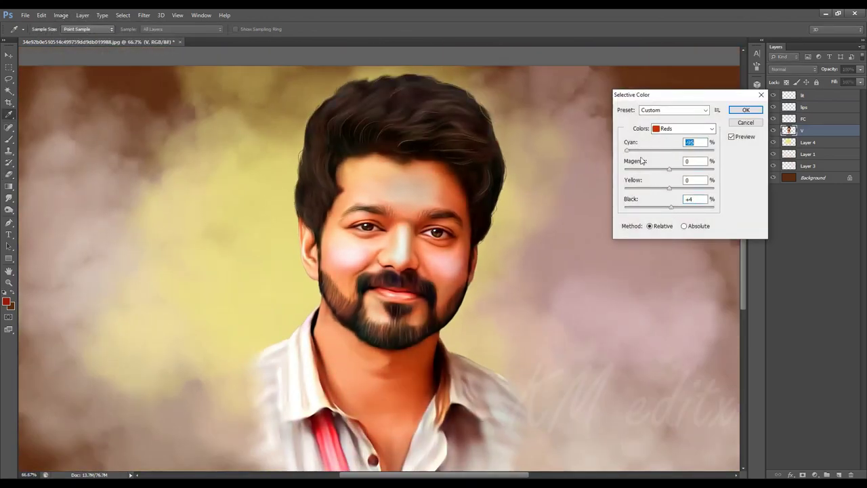
left_click_drag(693, 150, 634, 150)
left_click(683, 129)
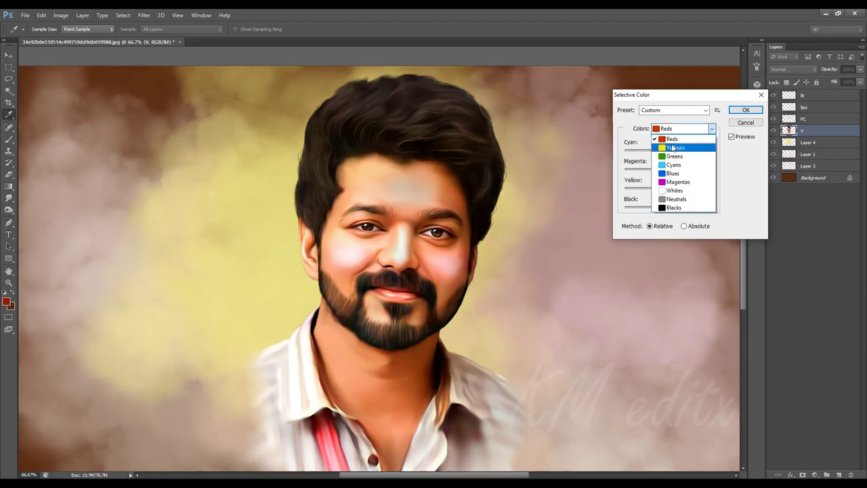
mouse_move(669, 206)
left_mouse_down()
mouse_move(713, 205)
mouse_move(686, 207)
left_mouse_up()
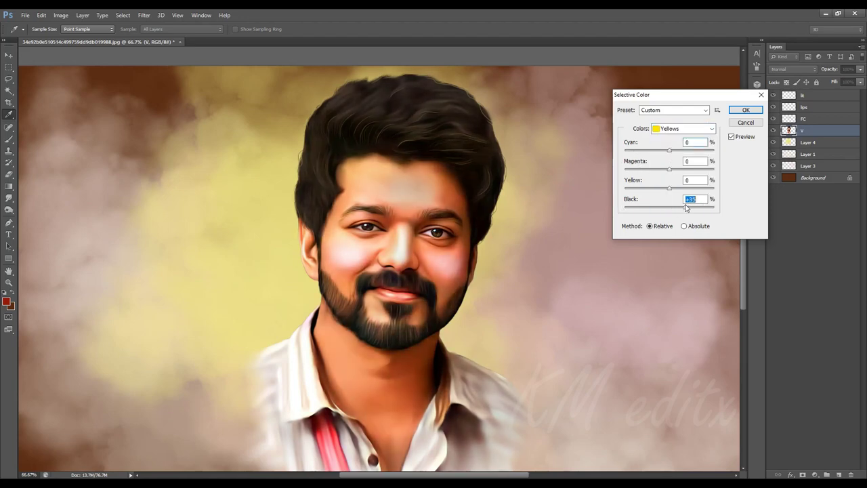
left_click_drag(673, 173, 678, 174)
key("Return")
- Create a new layer at the top and name it 'dark'
key("e")
left_click(839, 474)
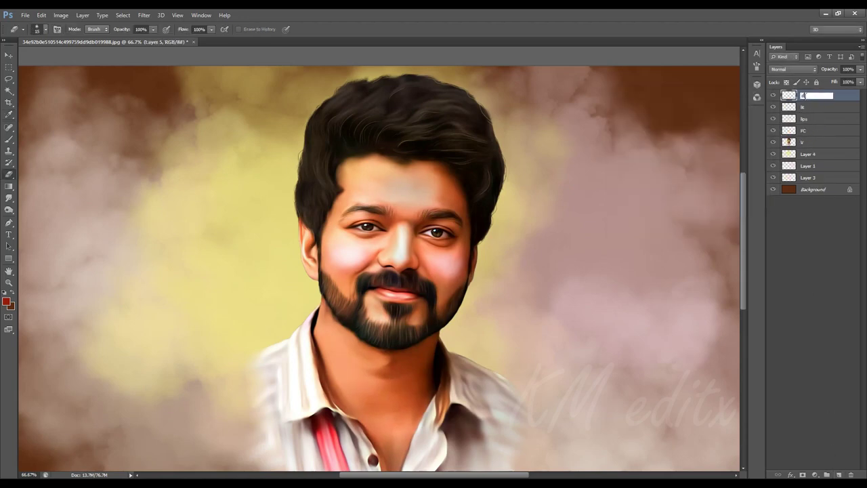
type("dark")
key("Return")
key("b")
key("ctrl+plus")
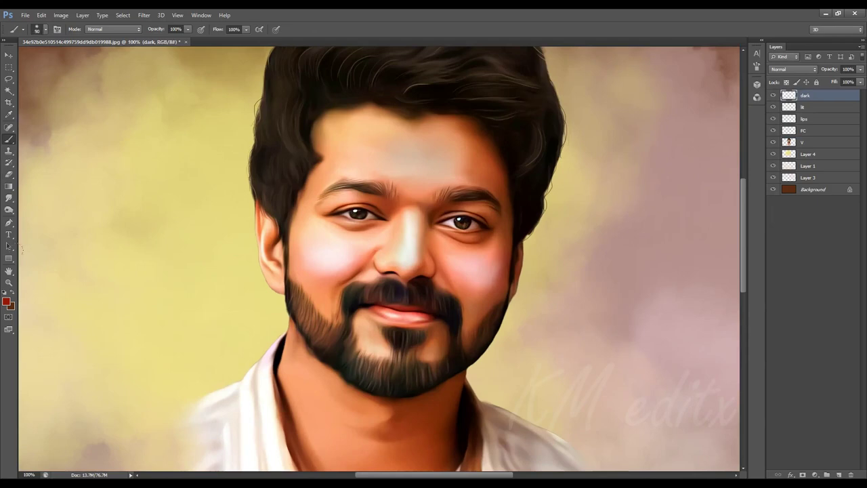
- Shade the left and right cheek and jaw edges at 7% opacity, then load the portrait outline selection
left_click_drag(155, 29, 145, 29)
key("bracketright")
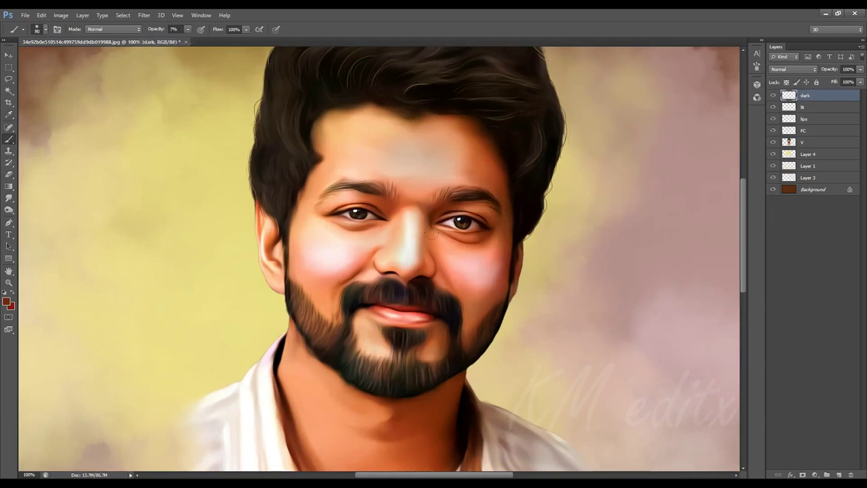
left_click_drag(418, 259, 501, 289)
left_click_drag(382, 264, 364, 348)
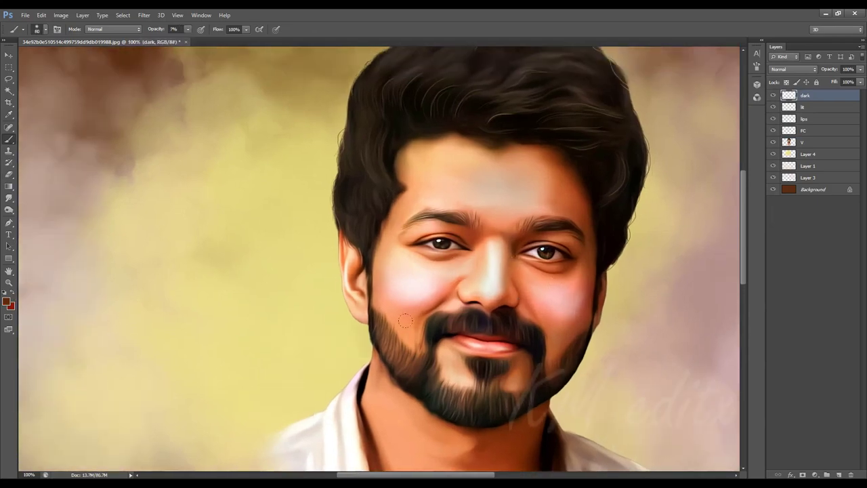
left_click_drag(576, 289, 594, 358)
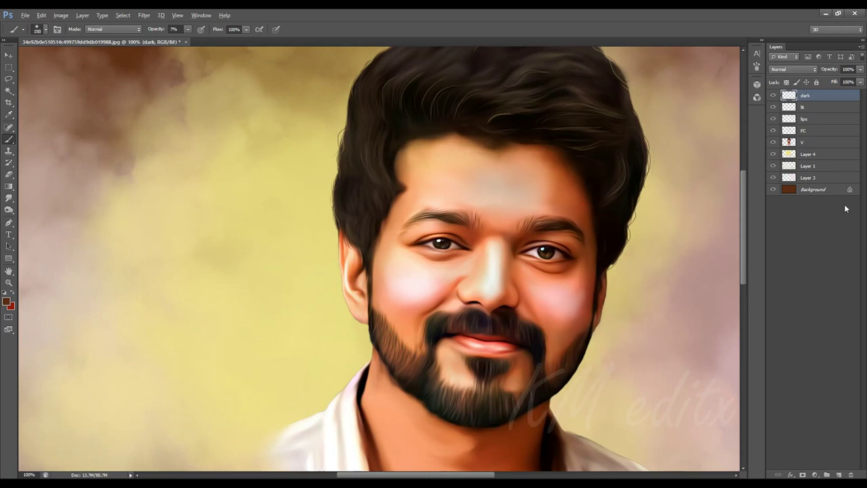
left_click(789, 142, "ctrl")
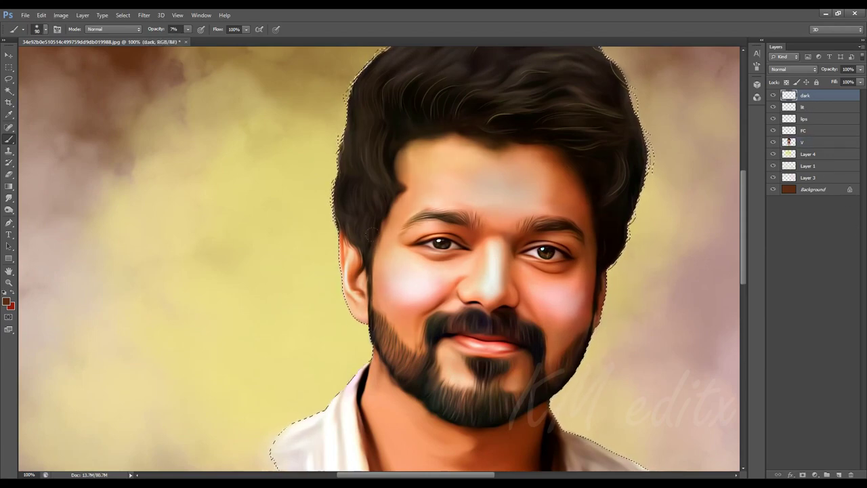
- Shrink the brush to 25 and zoom to 200% on the lower face
key("bracketleft")
key("bracketleft")
key("bracketleft")
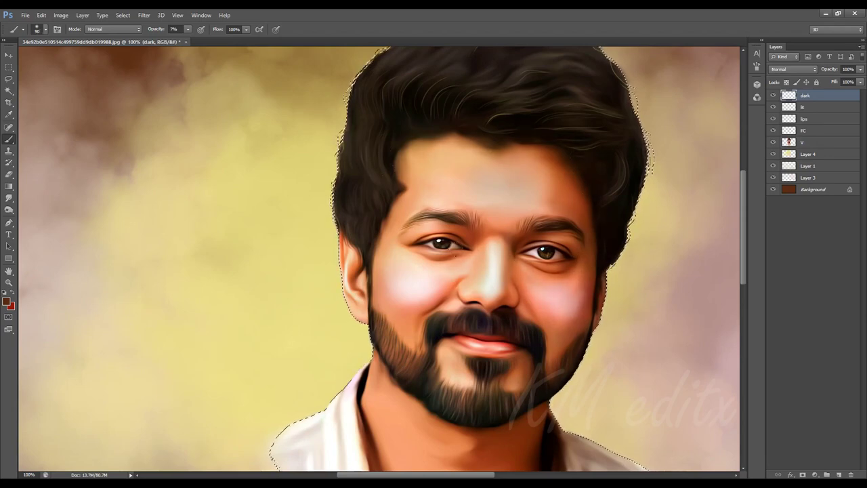
key("bracketleft")
key("bracketleft")
key("bracketleft")
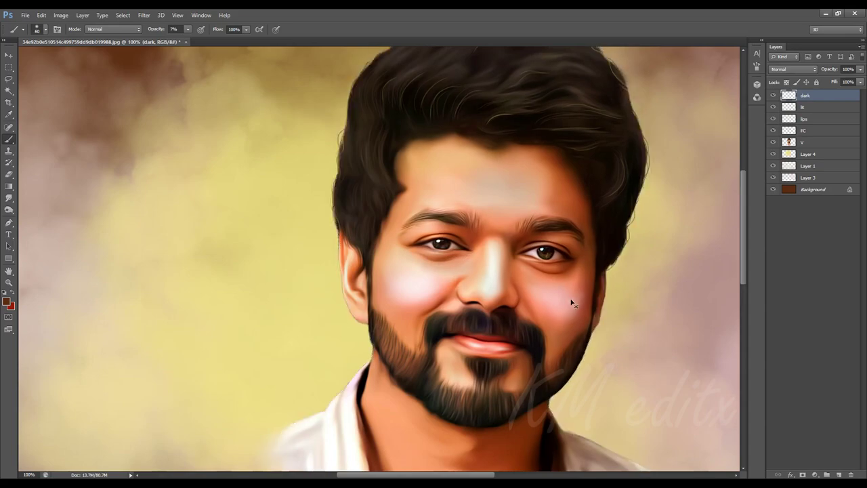
key("ctrl+plus")
left_click_drag(568, 247, 398, 298)
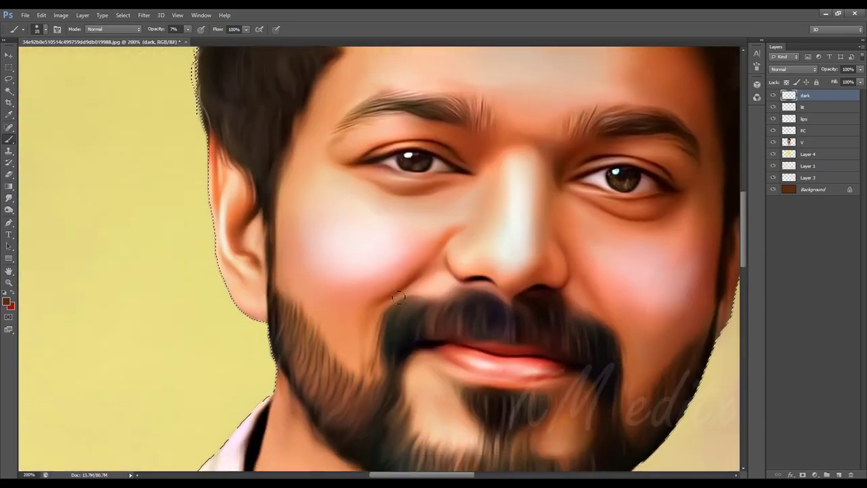
key("bracketleft")
left_click_drag(345, 305, 287, 298)
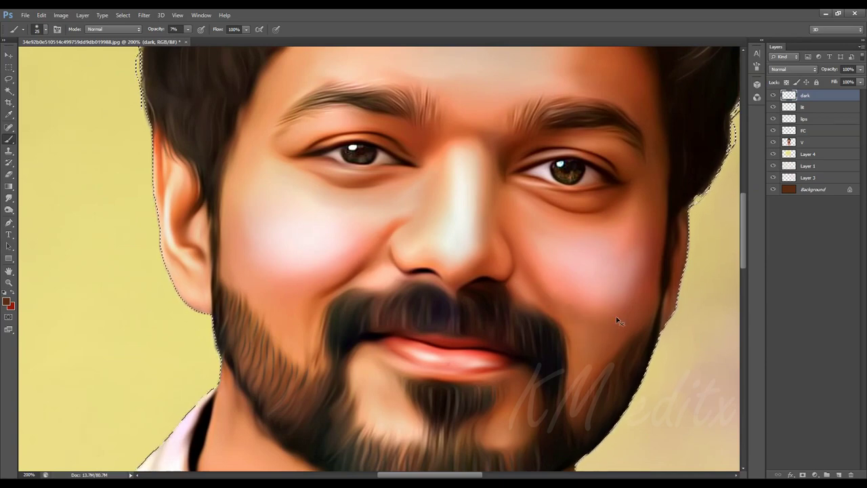
scroll(579, 319, "right", 3)
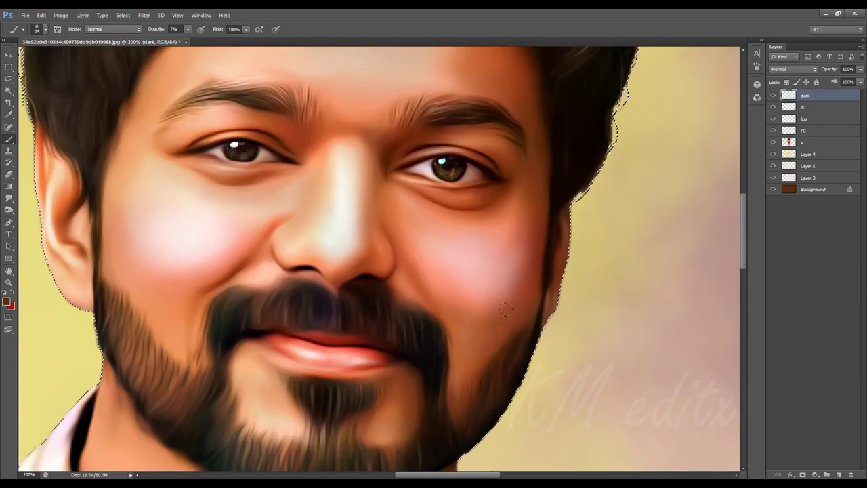
left_click_drag(506, 309, 520, 310)
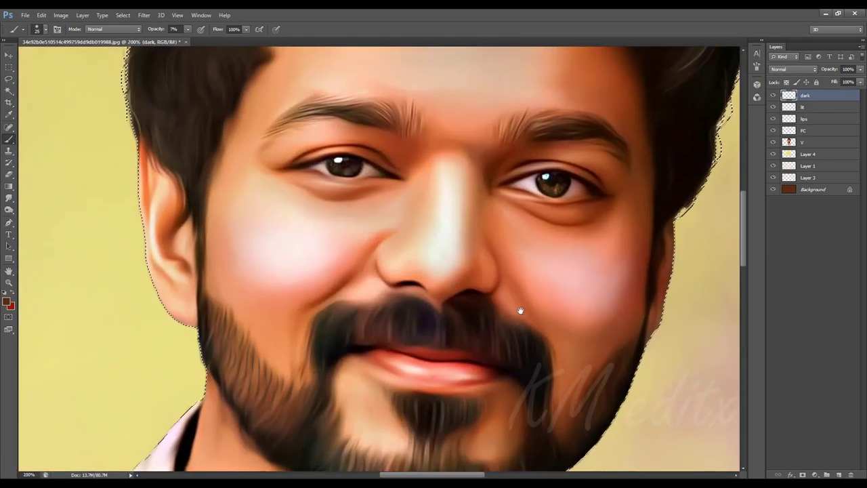
key("ctrl+minus")
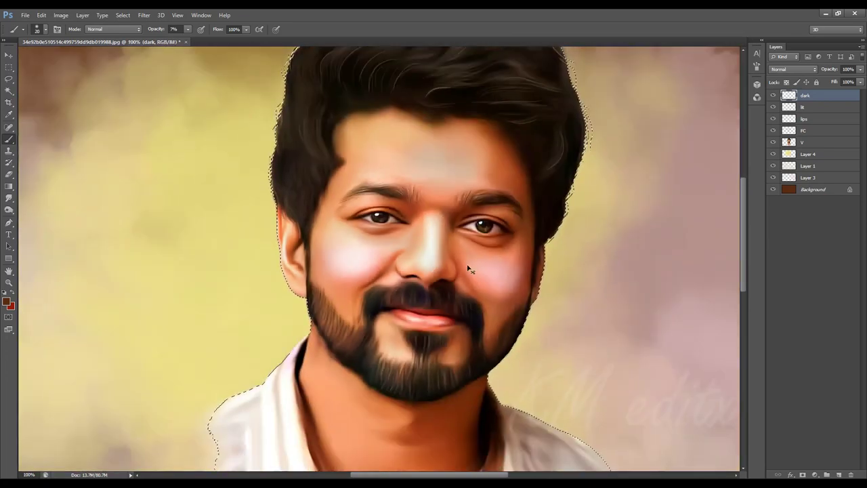
key("ctrl+plus")
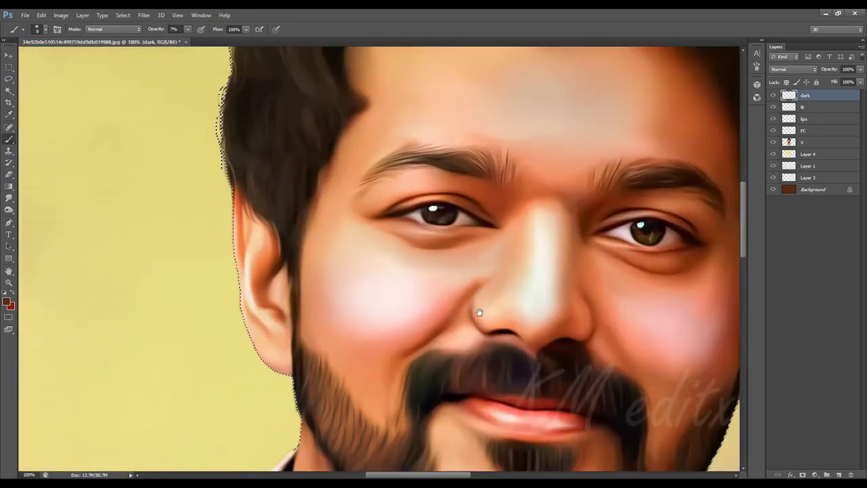
- Erase parts of the dark layer at 59% opacity, toggling it to compare, then add a new layer
key("e")
left_click(773, 95)
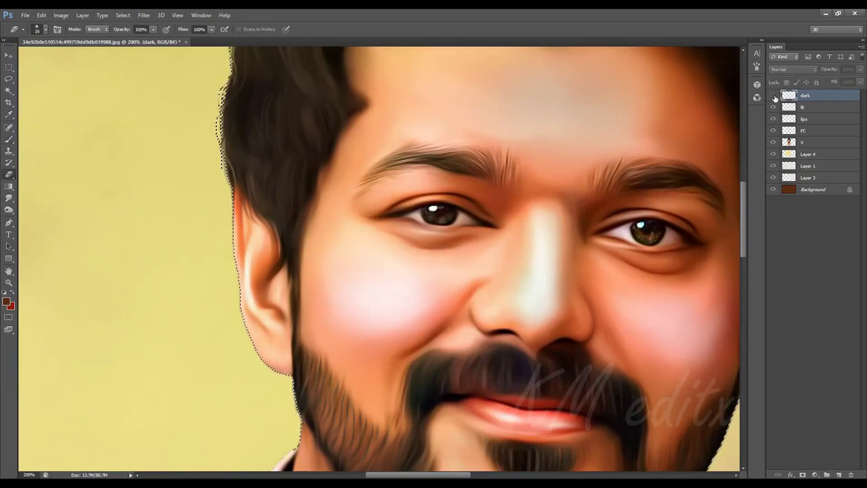
key("bracketright")
key("bracketright")
key("5")
key("9")
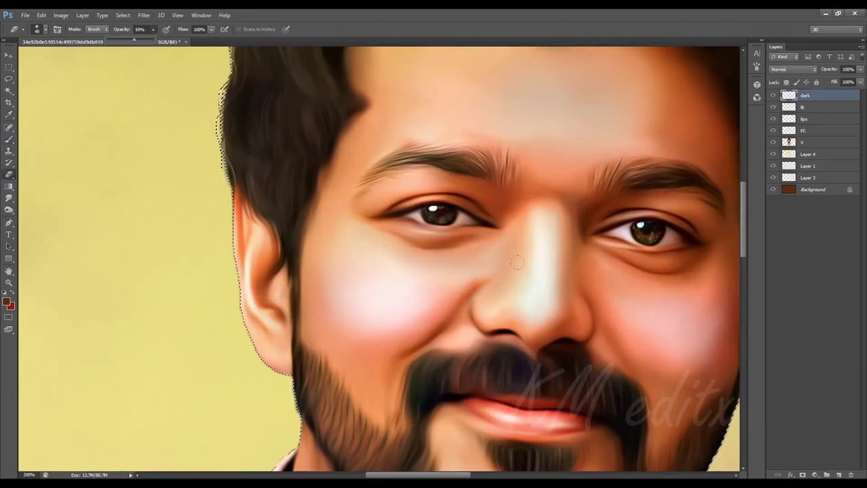
key("bracketleft")
key("bracketleft")
key("bracketleft")
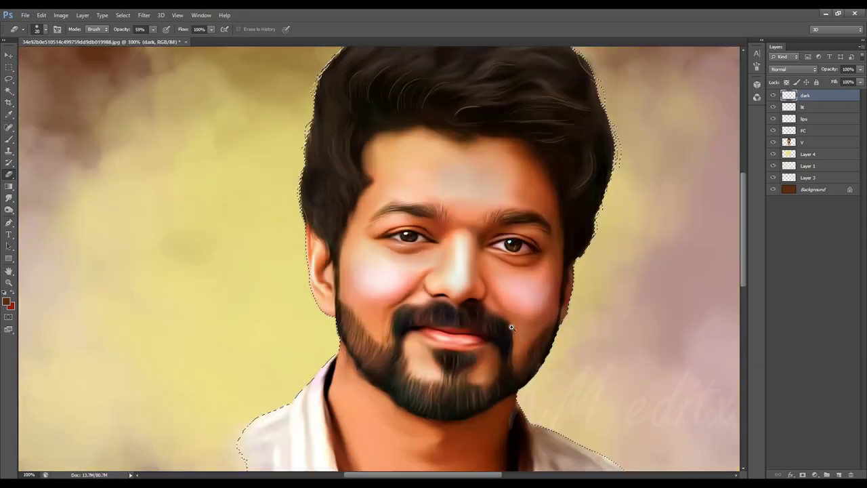
left_click_drag(472, 281, 302, 305)
key("bracketright")
key("bracketright")
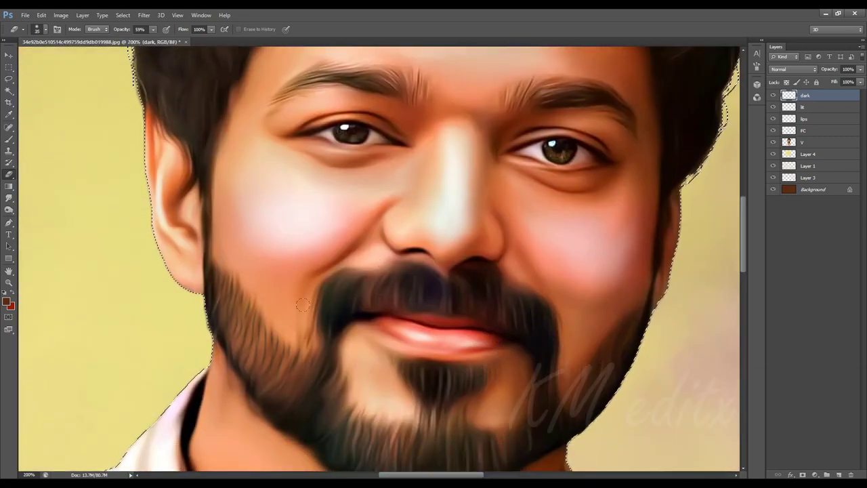
left_click(773, 95)
left_click(773, 96)
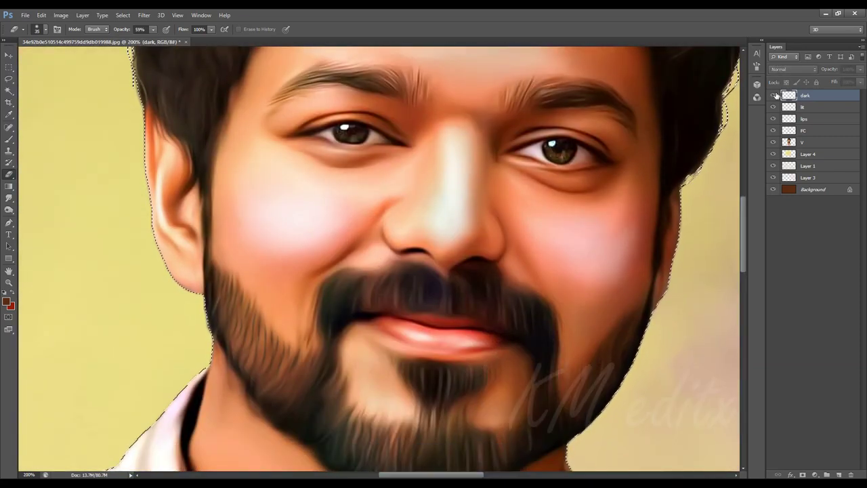
left_click(774, 96)
left_click_drag(630, 204, 596, 298)
left_click(838, 474)
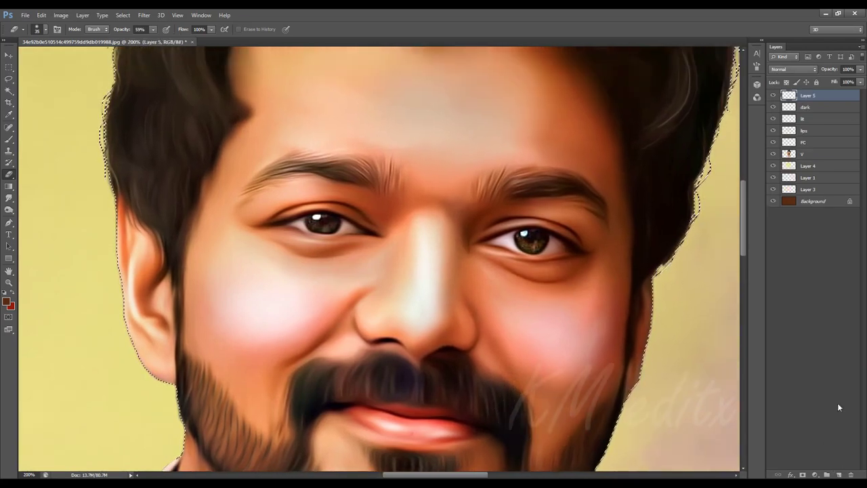
- Deselect, rename the new layer 'eye', and set a brown foreground colour
key("ctrl+d")
double_click(808, 96)
type("eye")
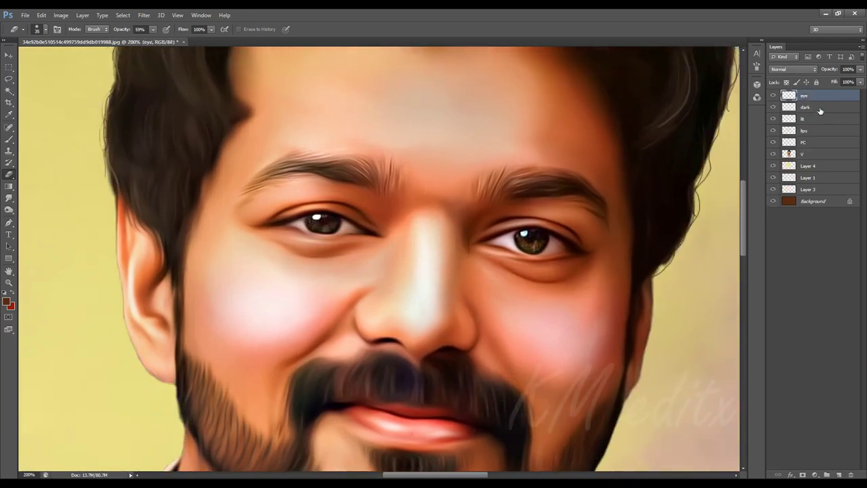
key("ctrl+plus")
key("i")
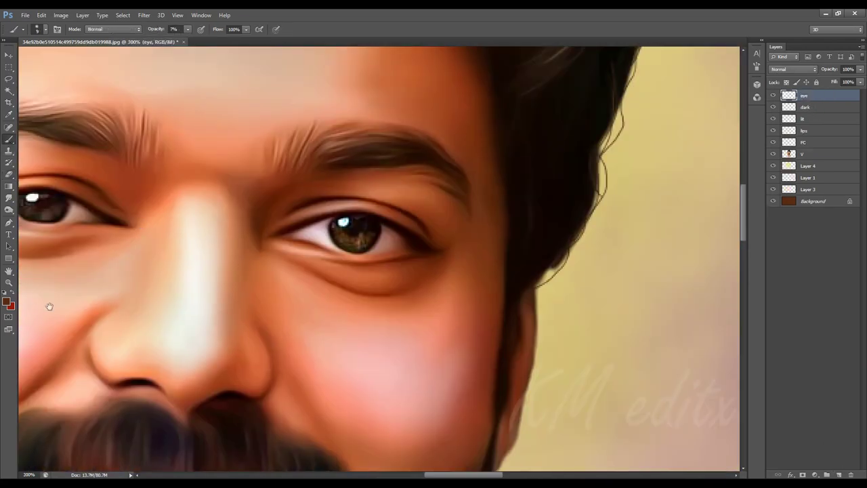
left_click(6, 302)
left_click(796, 314)
key("b")
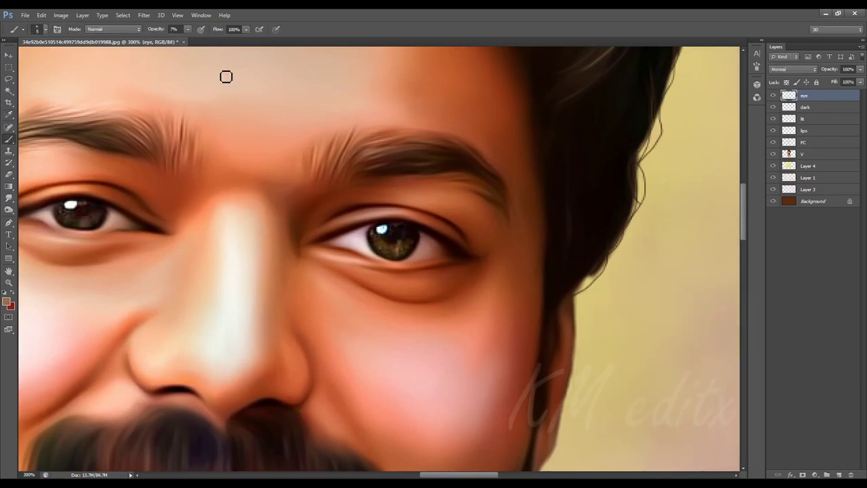
- Paint tan over the right iris and smudge it into the iris edges
mouse_move(416, 257)
left_mouse_down()
mouse_move(400, 247)
mouse_move(520, 274)
left_mouse_up()
mouse_move(160, 242)
left_mouse_down()
mouse_move(289, 284)
mouse_move(349, 285)
left_mouse_up()
key("ctrl+plus")
key("ctrl+plus")
left_click_drag(732, 325, 437, 293)
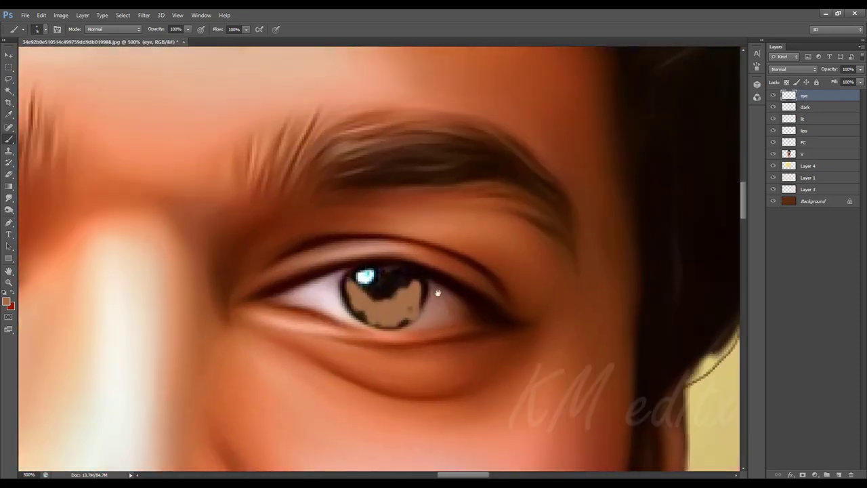
left_click(10, 198)
mouse_move(373, 287)
left_mouse_down()
mouse_move(406, 304)
mouse_move(413, 318)
left_mouse_up()
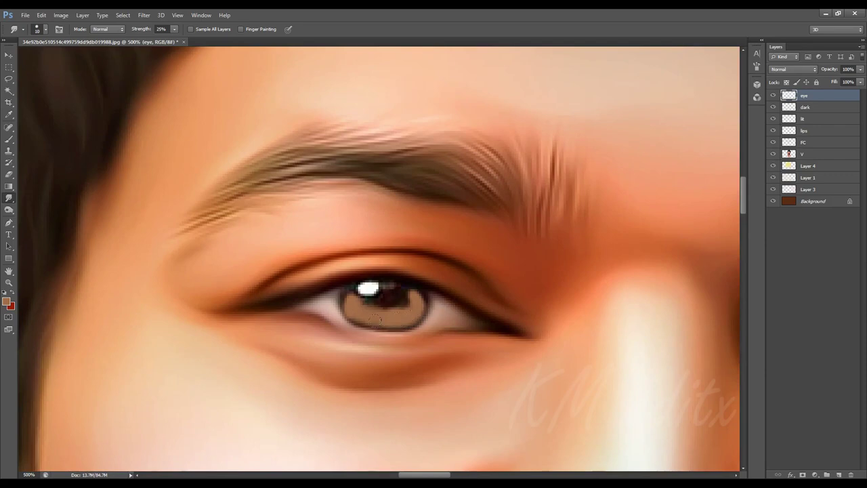
left_click_drag(413, 302, 401, 286)
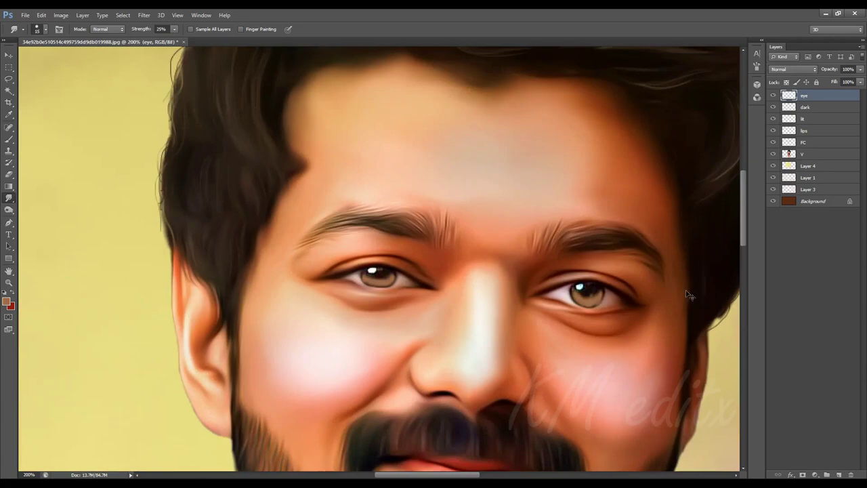
- Set the eye layer's blend mode to Color Dodge and zoom out to the whole portrait
left_click(793, 69)
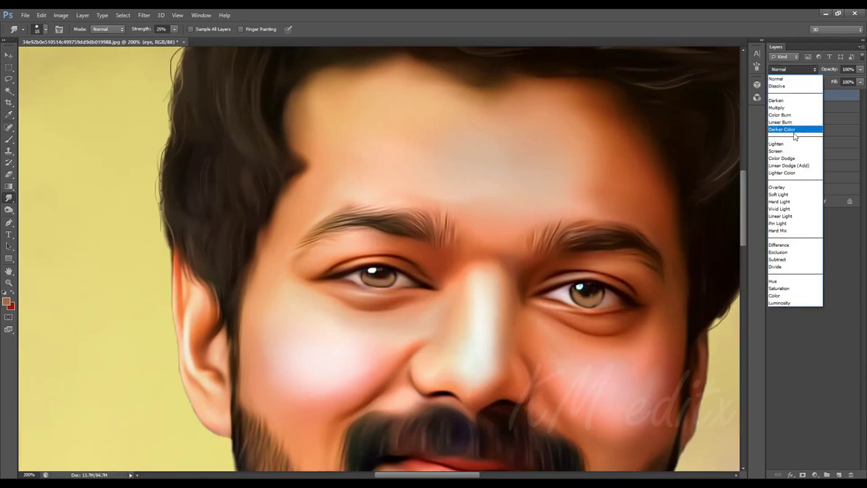
left_click(781, 158)
key("ctrl+minus")
key("ctrl+minus")
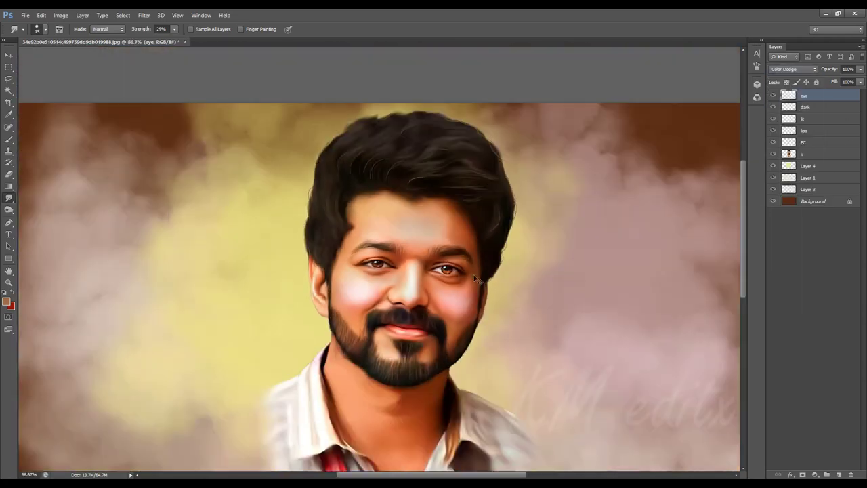
scroll(474, 278, "up", 3)
scroll(473, 298, "up", 2)
- On the dark layer, paint black at 64% opacity along the iris's left and lower edge
left_click(813, 107)
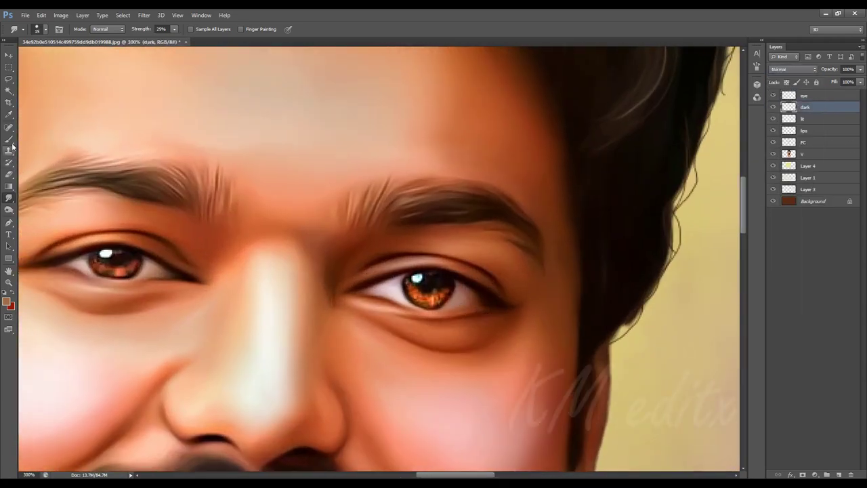
key("b")
key("Return")
key("6")
key("4")
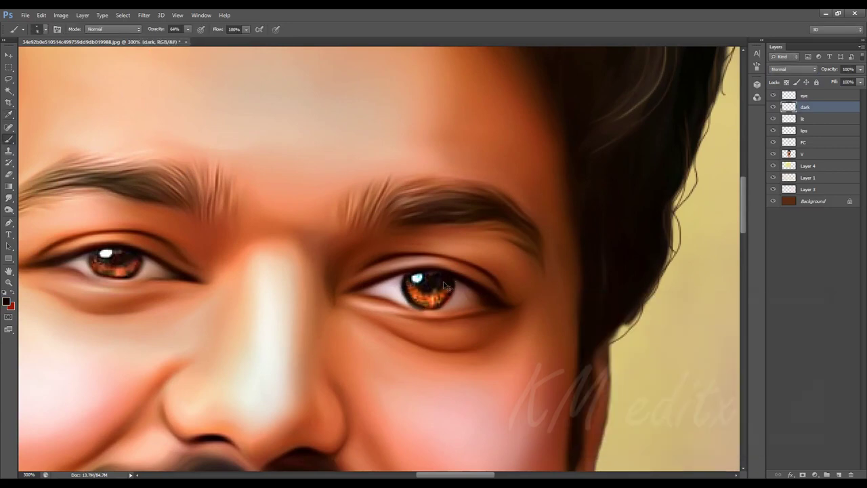
mouse_move(408, 285)
left_mouse_down()
mouse_move(427, 311)
mouse_move(455, 283)
left_mouse_up()
- Lower the brush opacity to 30% and zoom out to review the whole portrait
left_click_drag(457, 326, 312, 313)
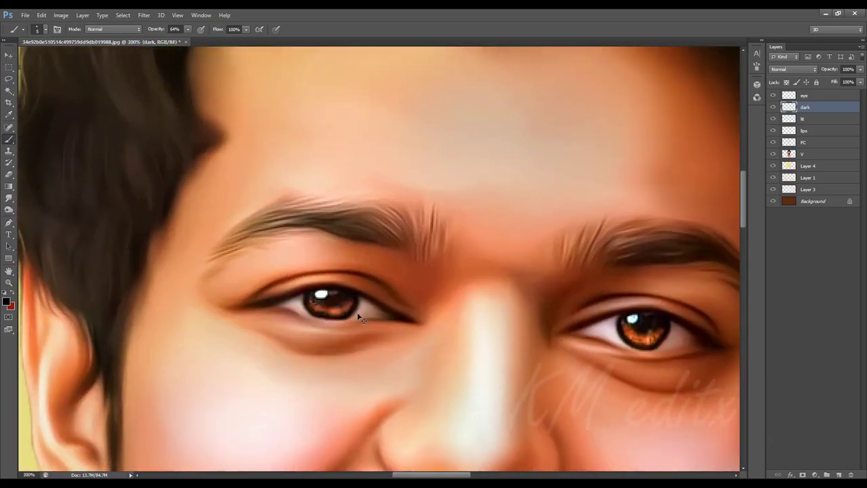
key("ctrl+minus")
key("ctrl+minus")
key("ctrl+minus")
key("ctrl+plus")
key("ctrl+plus")
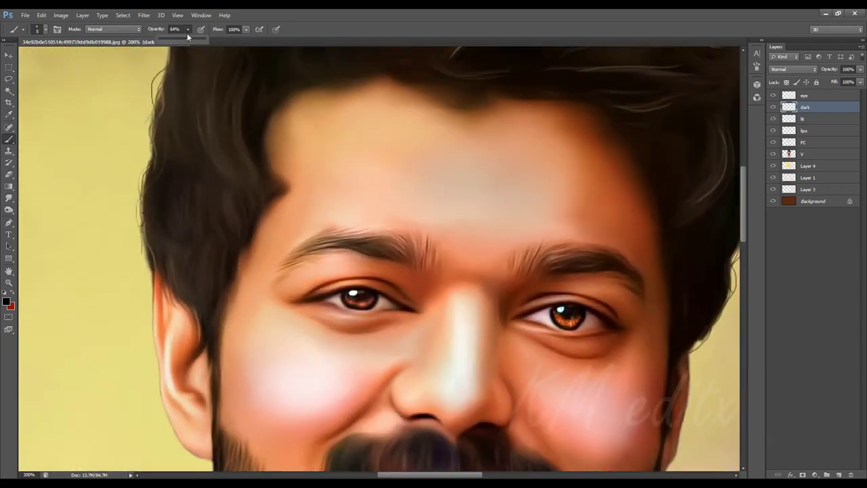
left_click_drag(187, 33, 170, 34)
key("ctrl+minus")
key("ctrl+minus")
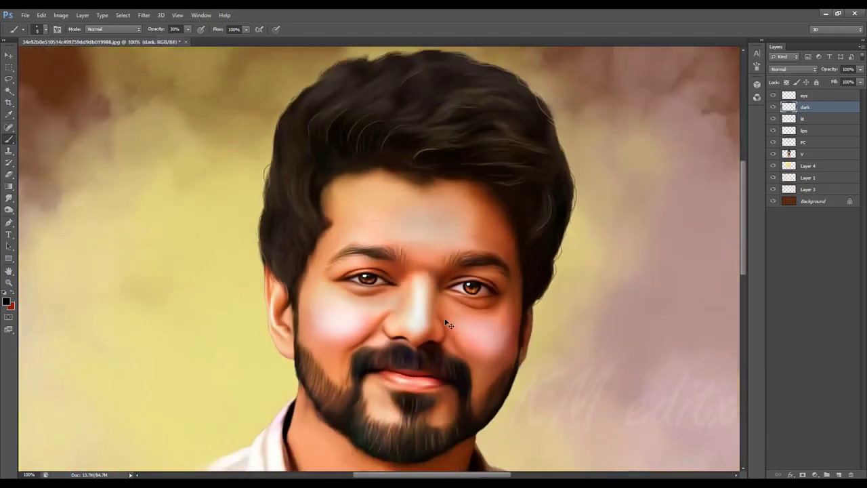
scroll(491, 312, "up", 3)
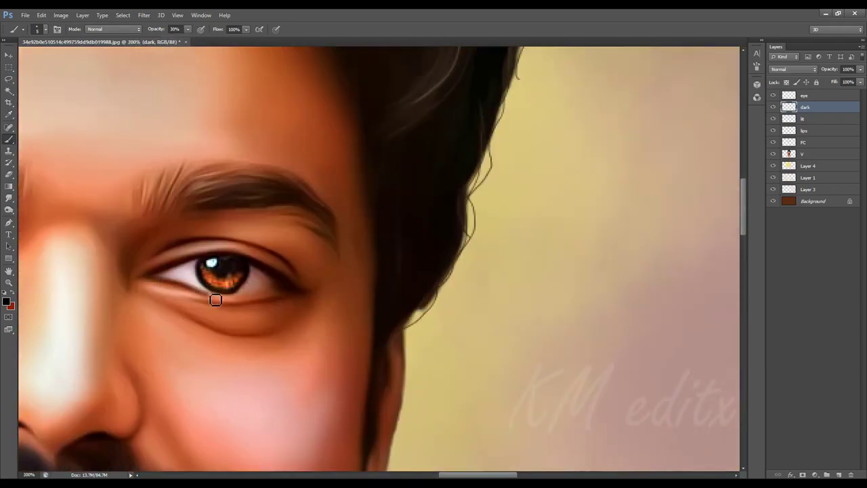
scroll(288, 297, "down", 3)
scroll(271, 283, "up", 2)
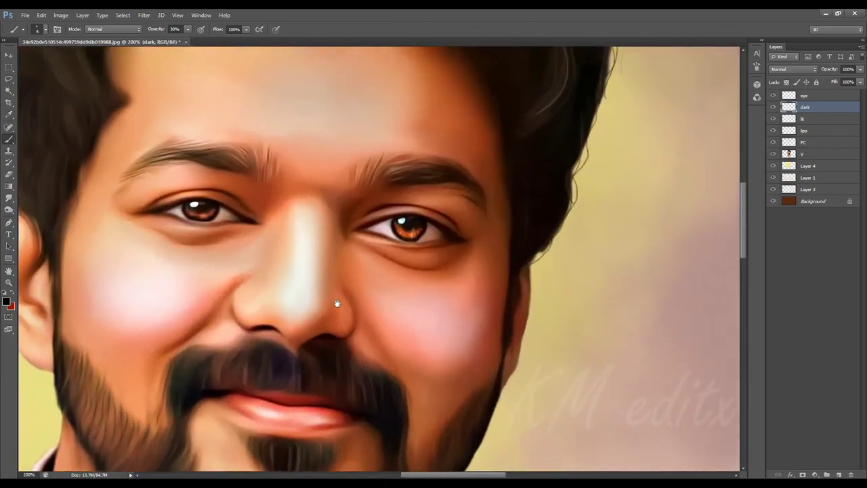
scroll(271, 283, "up", 1)
- Add a new layer named 'eye d' above the eye layer
left_click(813, 95)
double_click(818, 96)
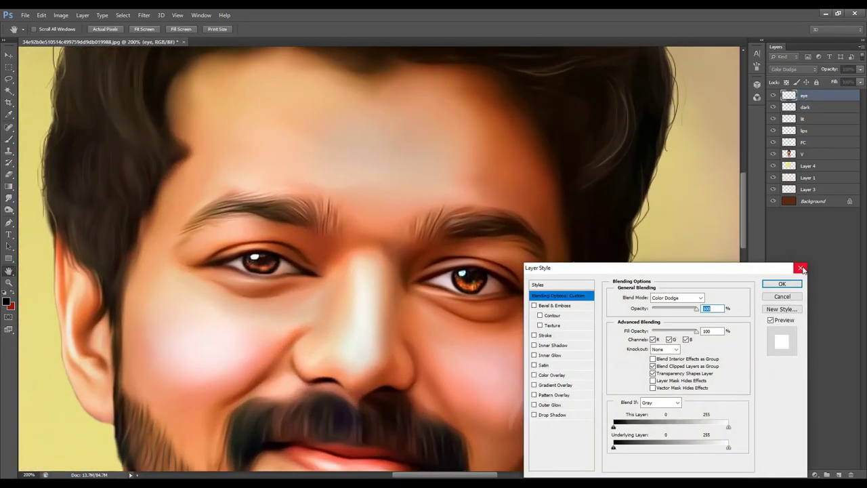
key("Escape")
key("ctrl+shift+alt+n")
type("eye d")
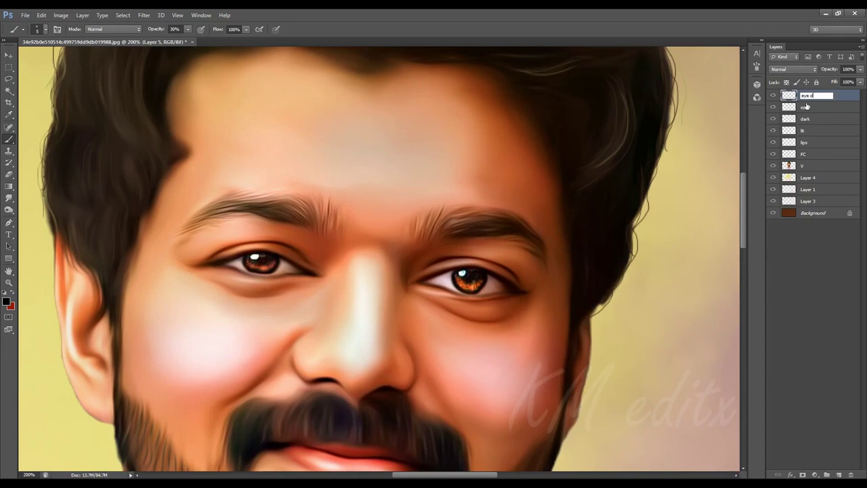
key("Return")
- Dab white catchlights into the eyes with a 100% opacity brush, then fit the portrait on screen
left_click(6, 301)
left_click(582, 316)
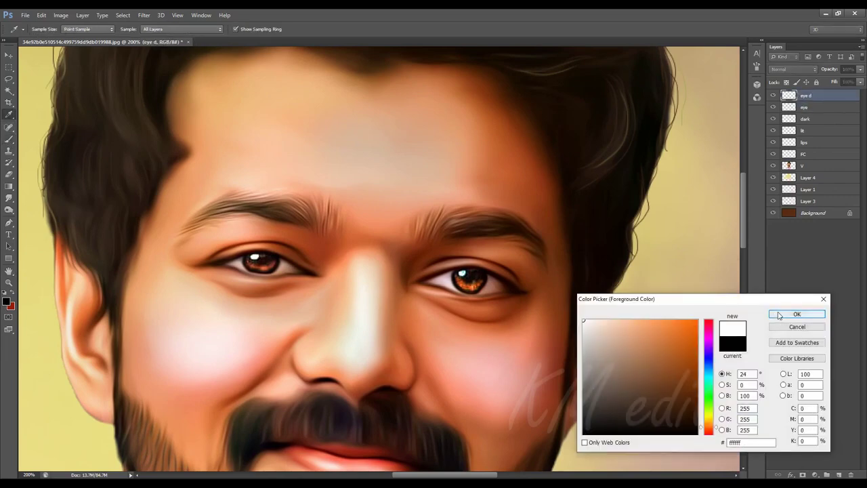
left_click(785, 313)
key("0")
left_click(463, 273)
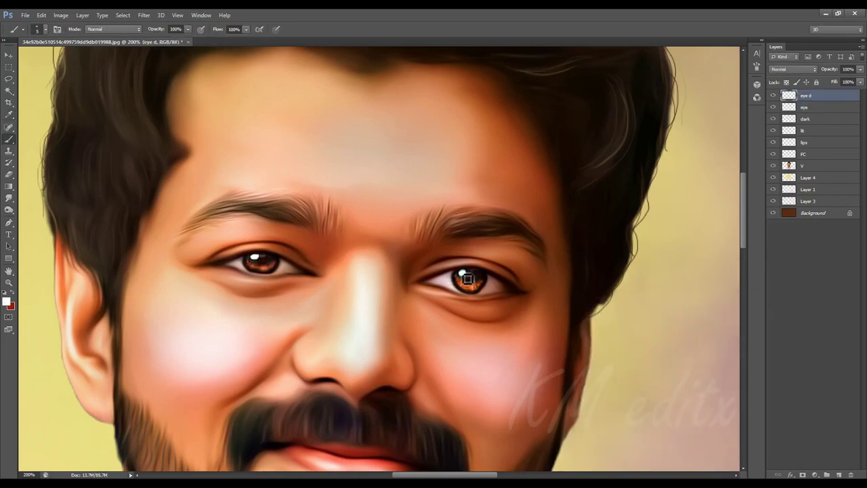
left_click_drag(387, 294, 627, 338)
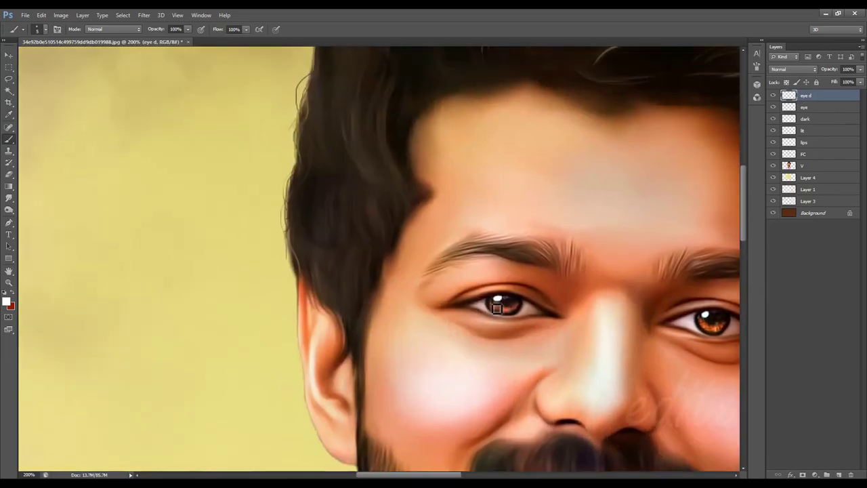
key("ctrl+0")
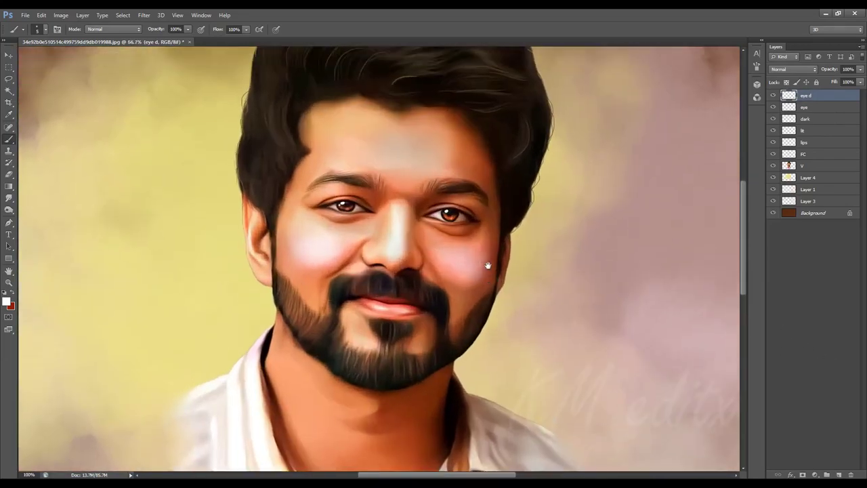
- Add Layer 5 above the portrait layer V and clip it to V
key("v")
key("ctrl+minus")
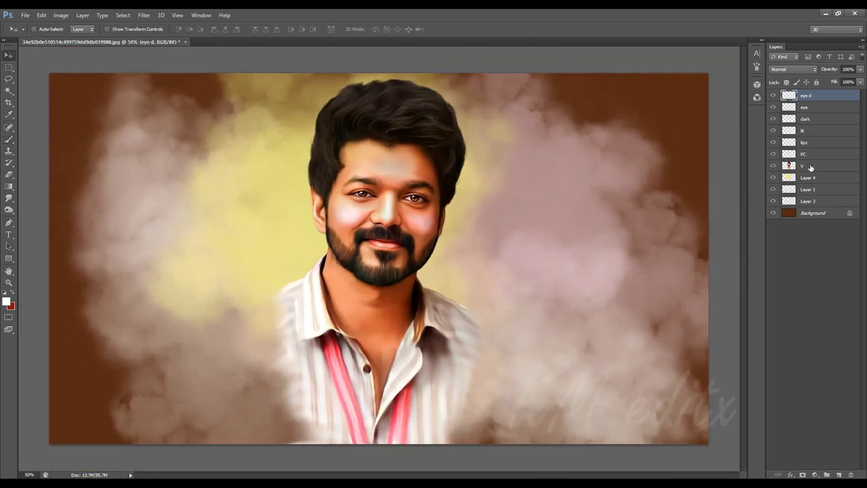
left_click(811, 167)
key("ctrl+shift+alt+n")
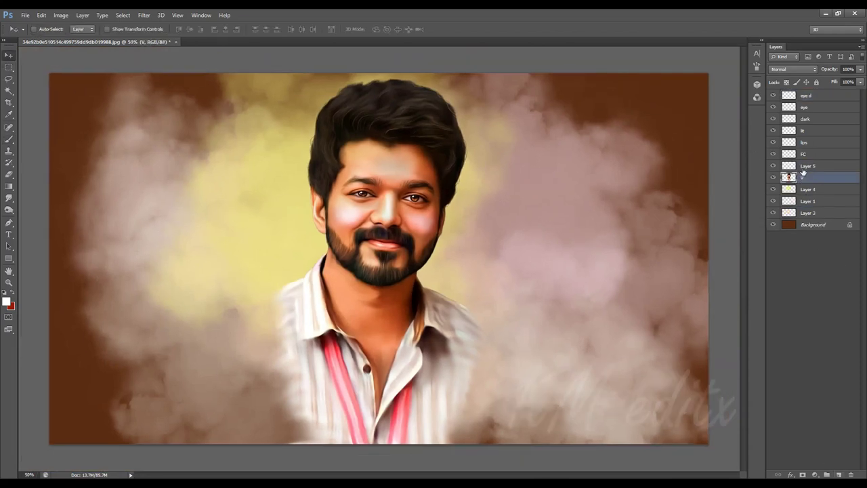
left_click(799, 171, "alt")
left_click(8, 139)
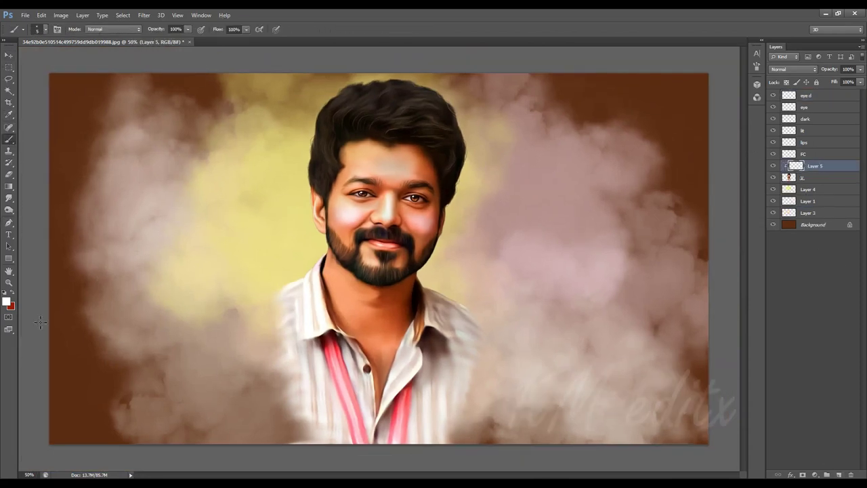
- Choose yellow as the foreground colour and paint it along the collar edge
left_click(7, 302)
left_click(712, 371)
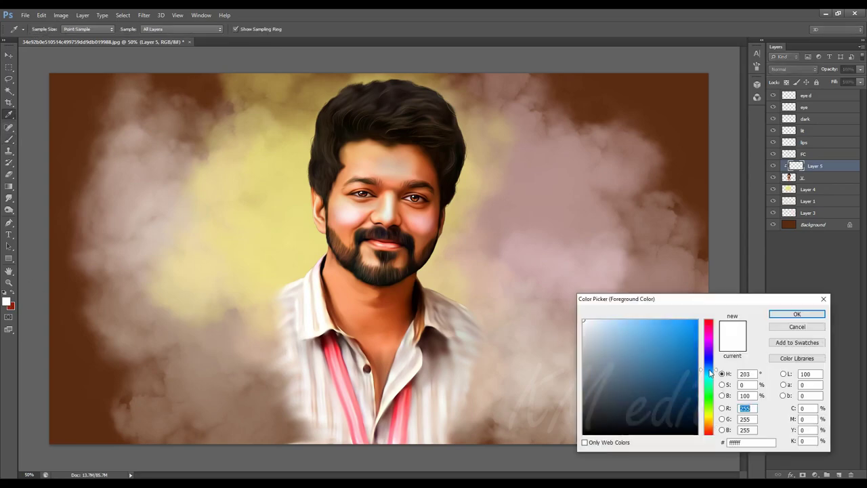
left_click(692, 322)
left_click(783, 314)
key("ctrl+plus")
left_click(6, 302)
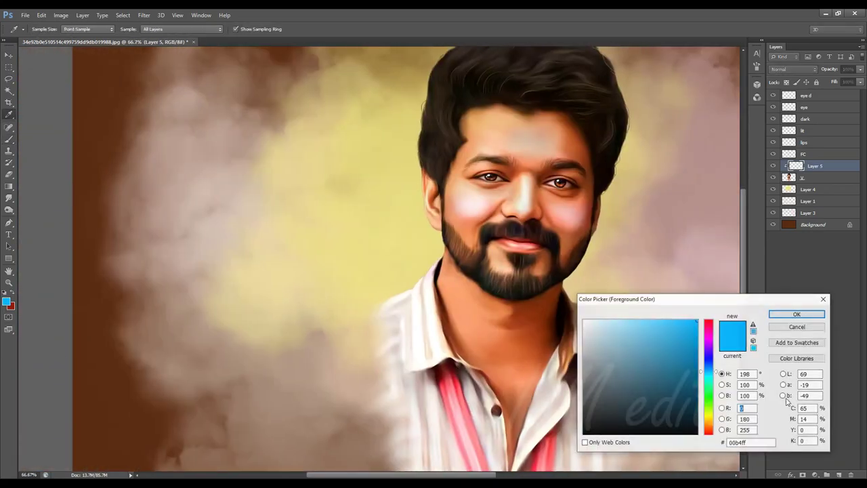
left_click(713, 419)
left_click(794, 313)
mouse_move(378, 310)
left_mouse_down()
mouse_move(432, 263)
mouse_move(410, 151)
mouse_move(377, 280)
mouse_move(407, 183)
mouse_move(467, 159)
mouse_move(542, 169)
mouse_move(587, 214)
mouse_move(585, 287)
mouse_move(563, 354)
mouse_move(387, 169)
mouse_move(367, 251)
mouse_move(419, 284)
mouse_move(558, 427)
left_mouse_up()
- Set Layer 5's blend mode to Soft Light and bring the upper head into view
left_click(793, 69)
left_click(785, 120)
left_click(792, 69)
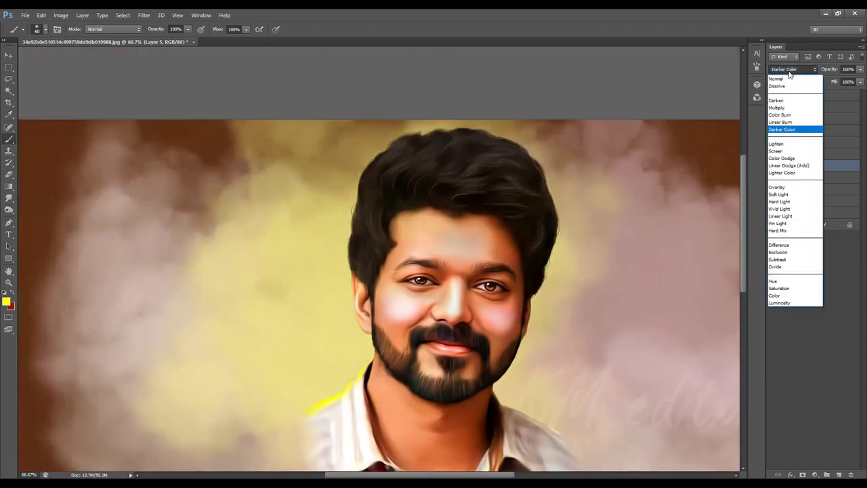
left_click(785, 151)
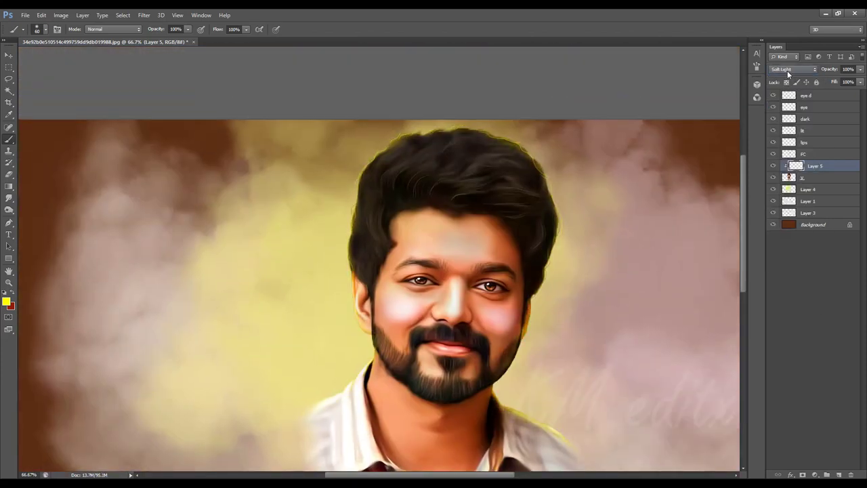
scroll(787, 70, "up", 1)
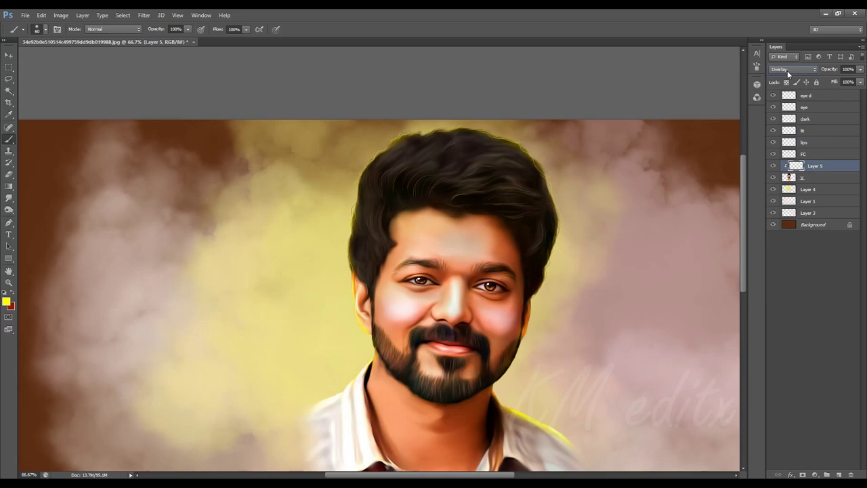
scroll(787, 71, "down", 1)
left_click_drag(625, 278, 579, 234)
- Slightly change the saturation of portrait layer V with Hue/Saturation
left_click(802, 177)
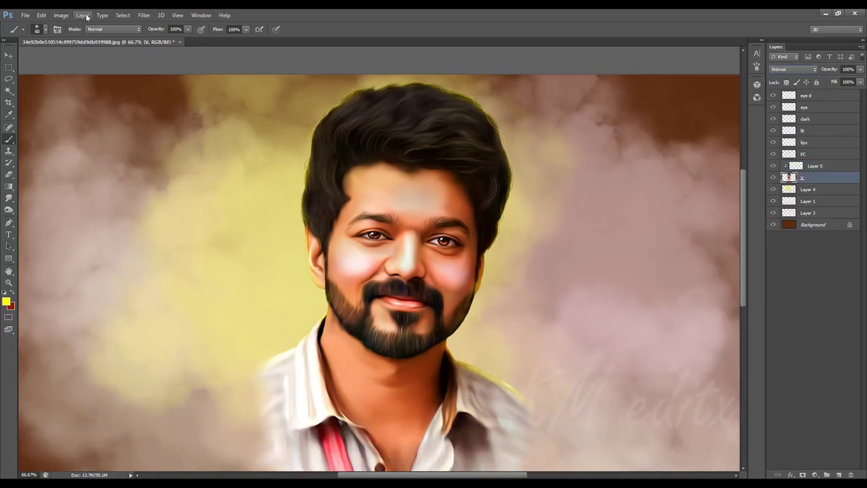
left_click(61, 14)
left_click(197, 84)
left_click_drag(629, 165, 632, 166)
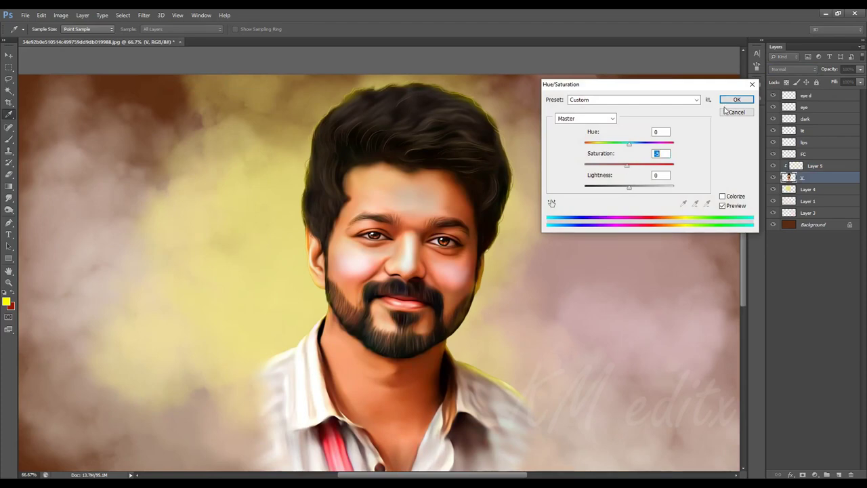
key("Return")
- On Layer 5, paint faint low-opacity yellow light along the hair
key("b")
left_click_drag(316, 110, 319, 152)
key("ctrl+z")
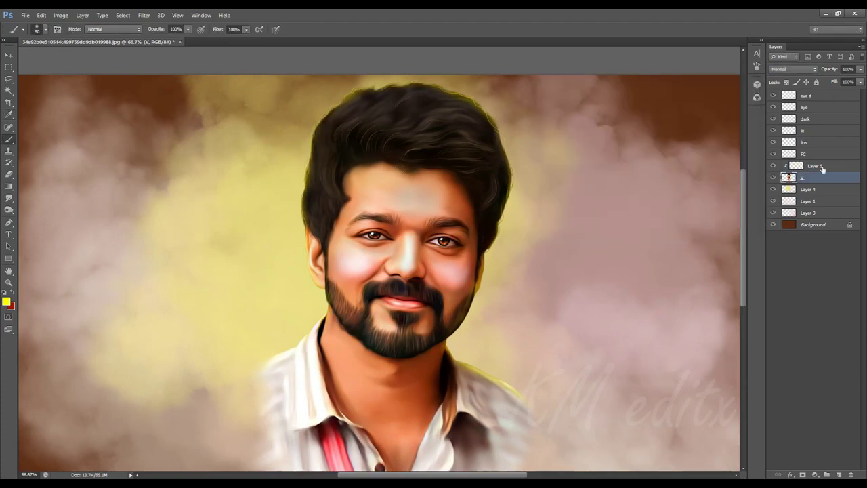
left_click(815, 166)
key("bracketright")
key("bracketright")
left_click(187, 31)
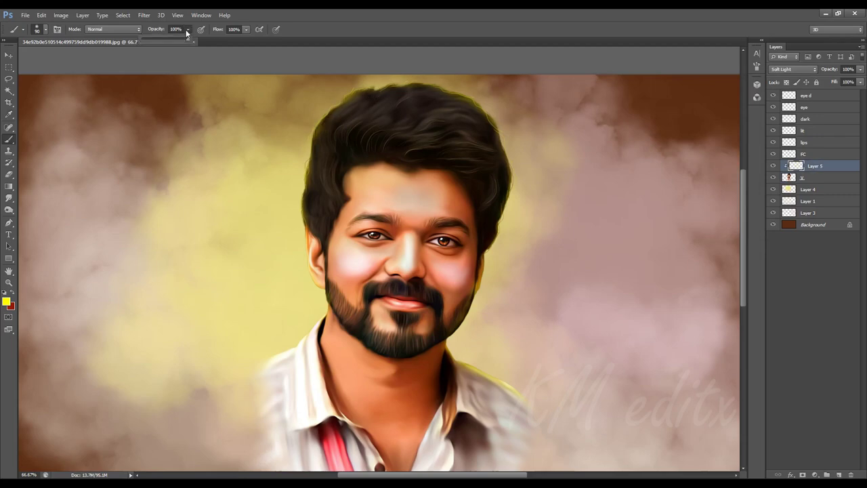
left_click(261, 84)
left_click_drag(484, 159, 478, 152)
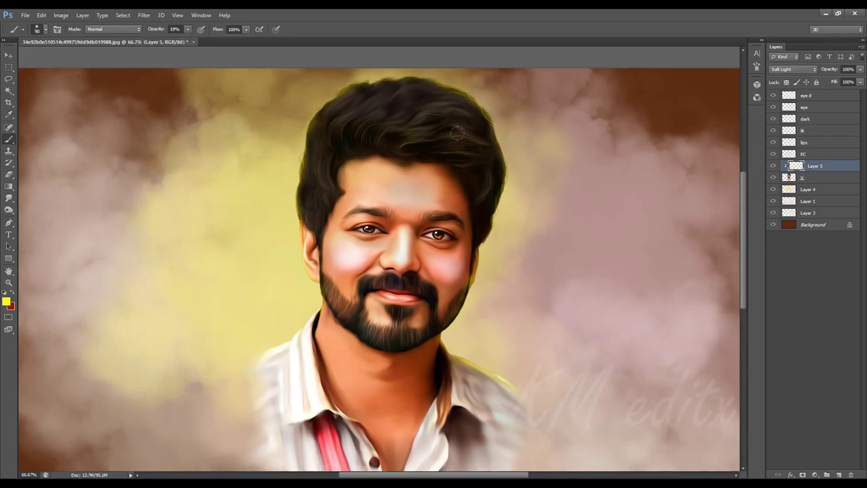
mouse_move(421, 87)
left_mouse_down()
mouse_move(437, 119)
mouse_move(481, 105)
left_mouse_up()
- Resize the brush while scrolling around the head to inspect the hair glow
scroll(390, 219, "down", 3)
key("bracketleft")
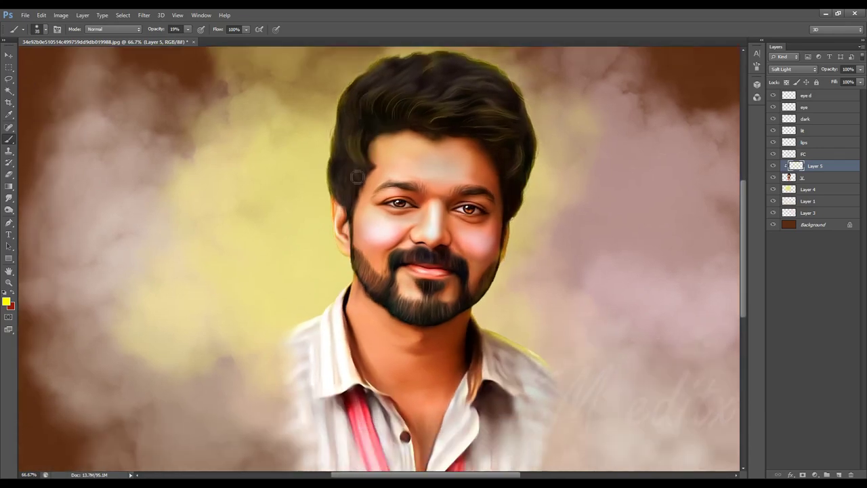
scroll(380, 179, "down", 1)
scroll(379, 183, "up", 2)
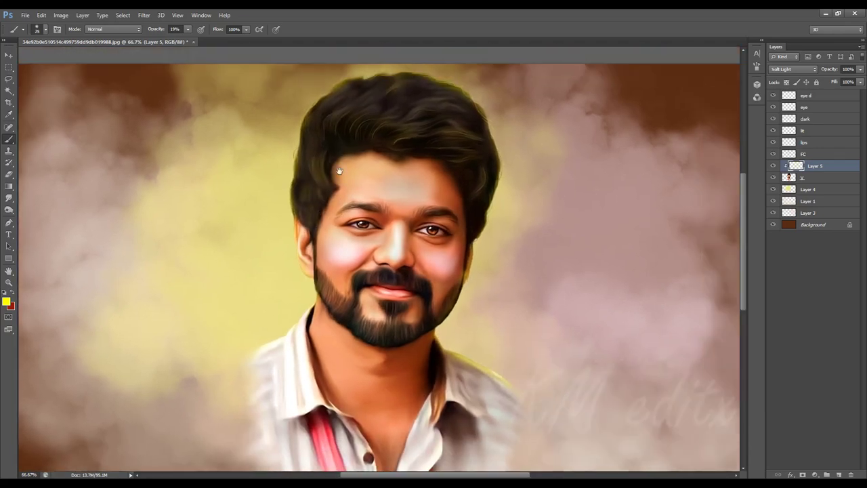
scroll(340, 151, "right", 2)
key("bracketright")
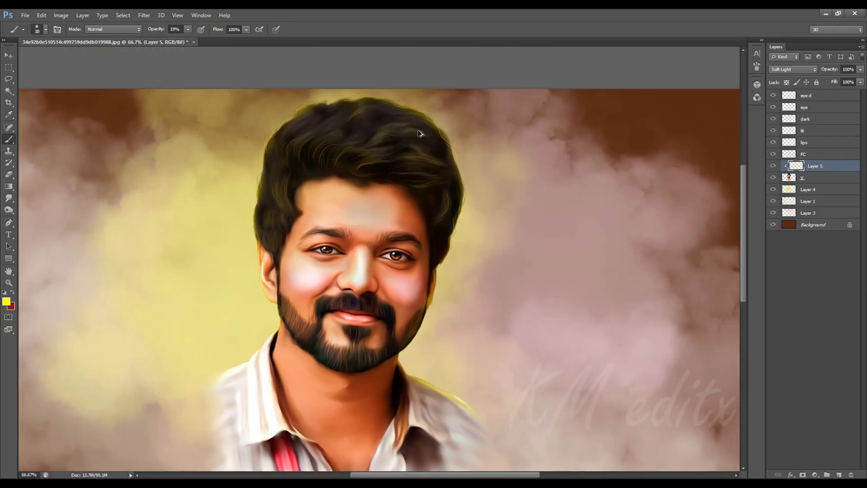
scroll(415, 136, "down", 1)
scroll(453, 180, "left", 2)
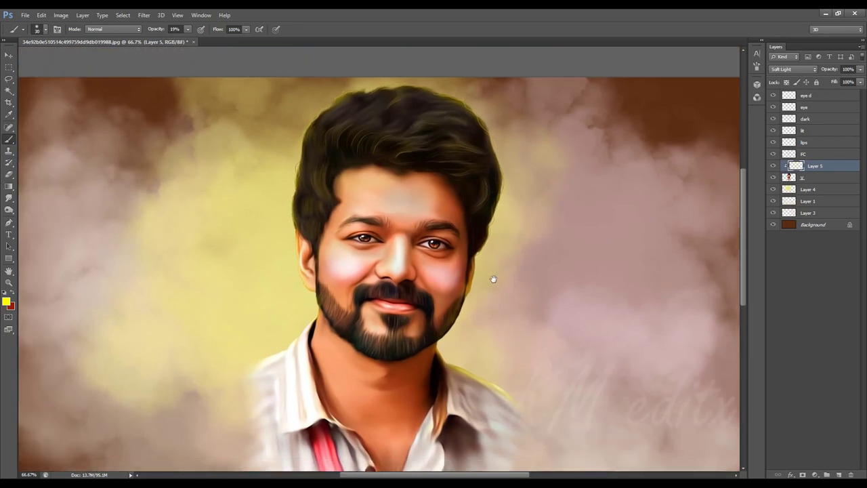
scroll(494, 280, "up", 2)
key("bracketright")
key("bracketright")
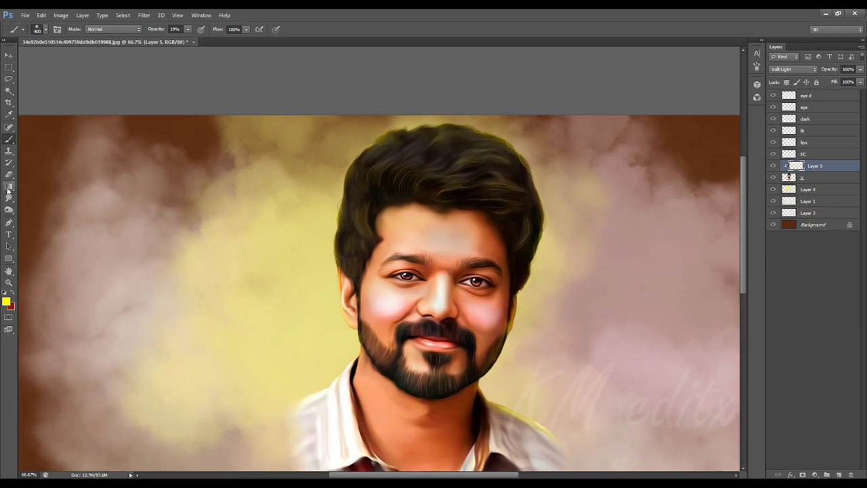
- Set the Eraser to 54% opacity, view the whole image, and reselect layer V
key("e")
left_click(141, 29)
type("100")
key("Return")
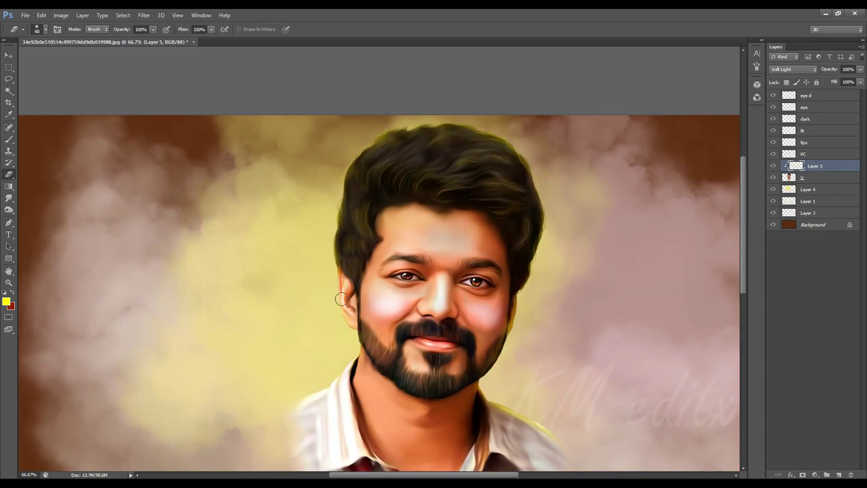
key("bracketright")
key("5")
key("4")
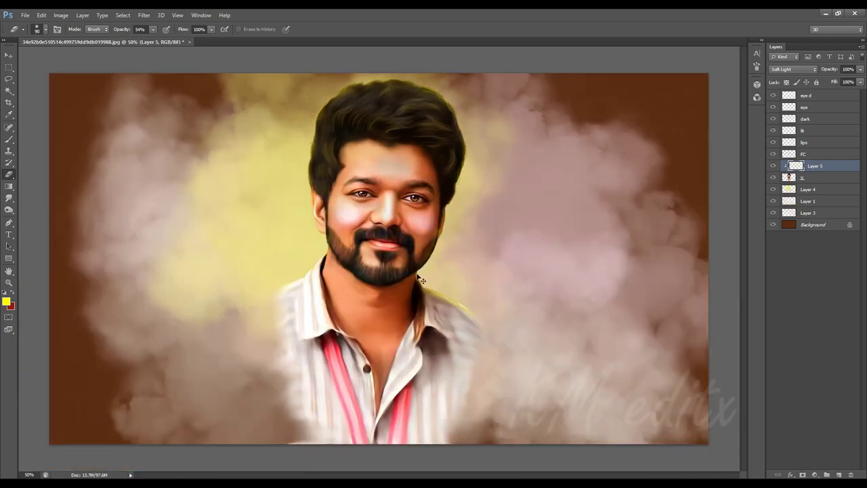
left_click_drag(555, 434, 505, 325)
left_click(802, 178)
- Duplicate the portrait layer V and motion-blur the original with Distance 136 for a halo
key("ctrl+k")
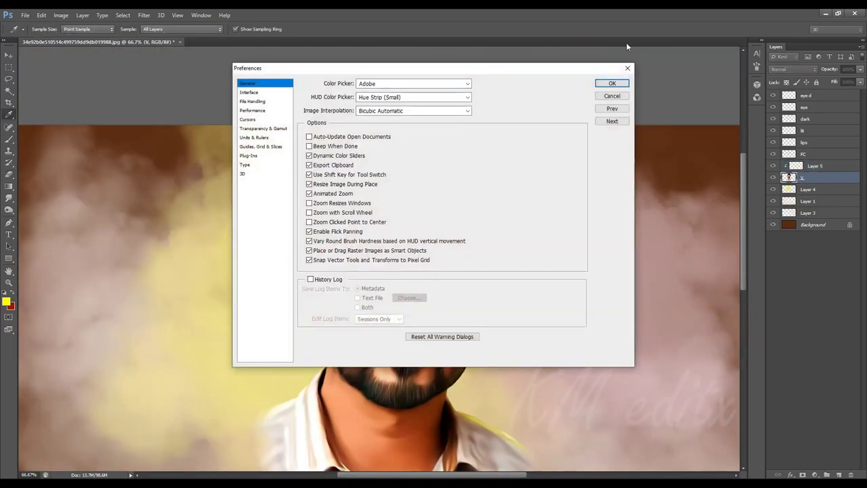
key("Escape")
key("ctrl+j")
left_click(819, 189)
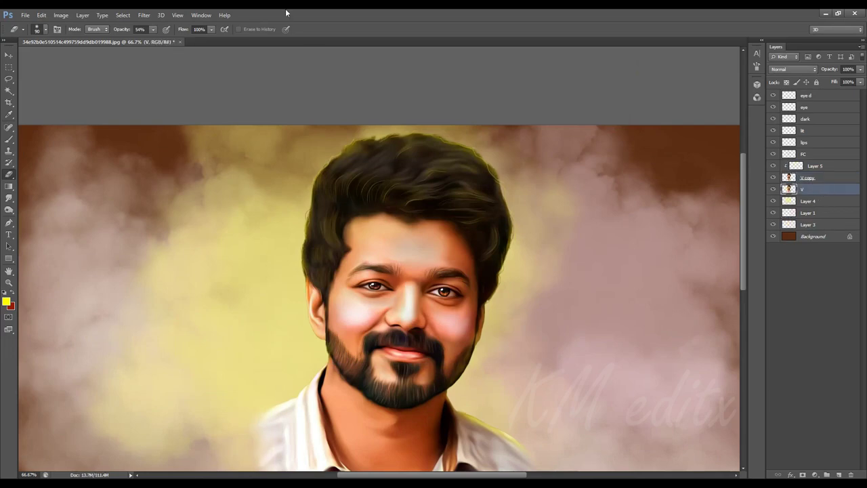
left_click(143, 15)
left_click(278, 188)
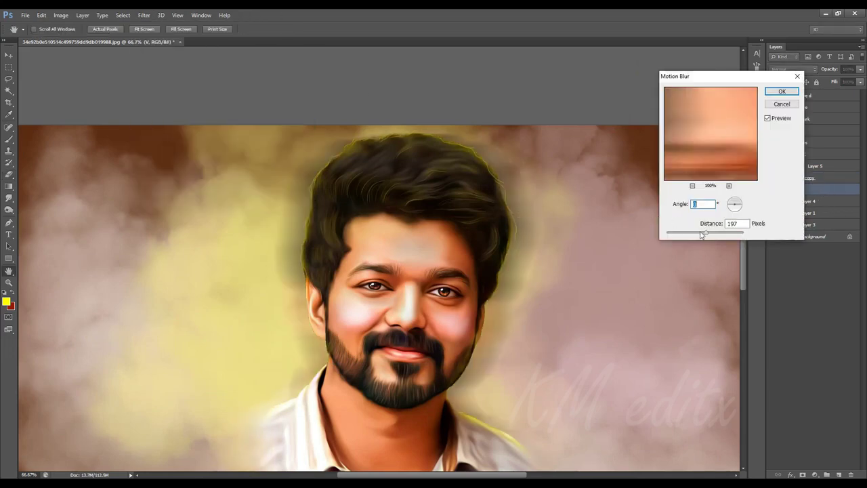
left_click_drag(701, 234, 699, 234)
left_click(781, 91)
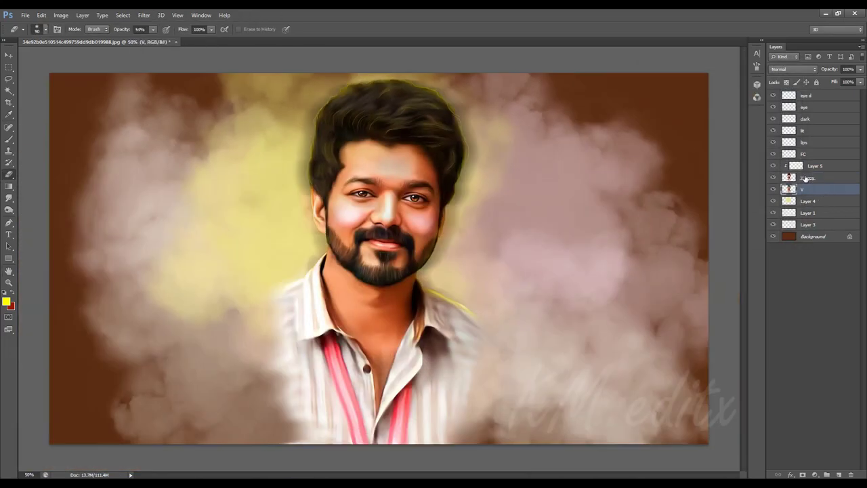
- Brighten V copy with Levels white input 233 and add a new empty top layer
left_click(813, 177)
key("ctrl+l")
left_click_drag(767, 335, 765, 336)
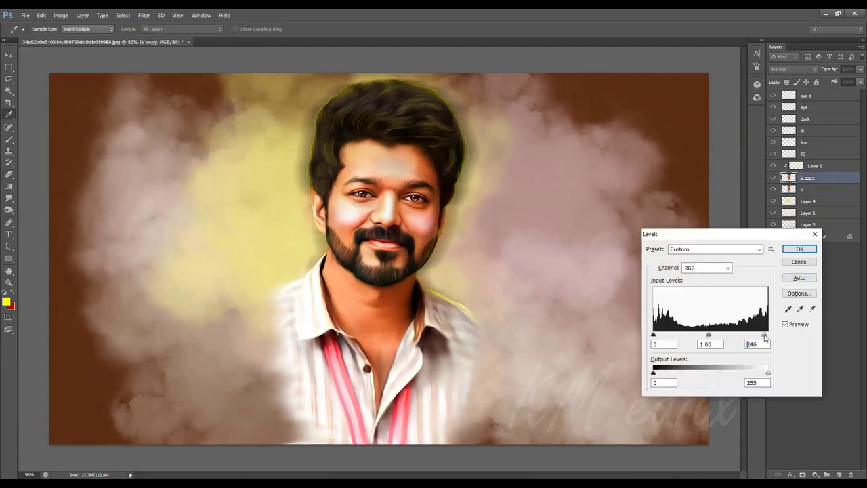
left_click(806, 249)
left_click(809, 96)
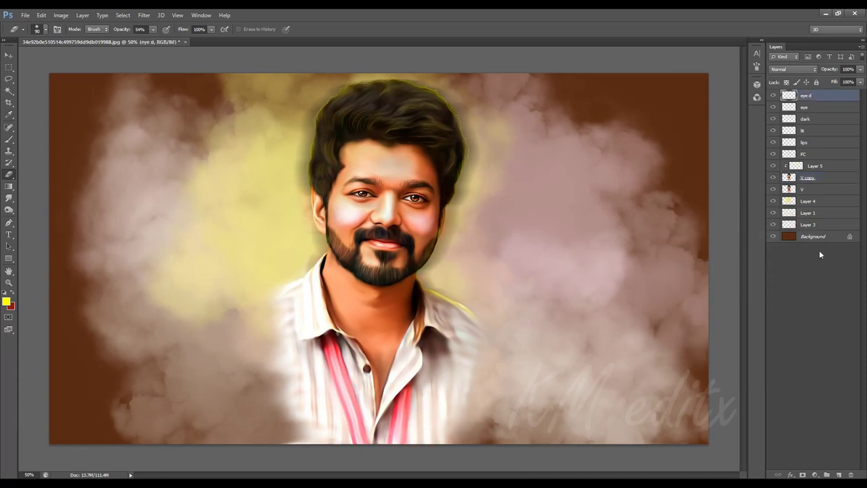
key("ctrl+shift+alt+n")
- Paint a yellow glow around the man's head and shoulders on Layer 6 at full brush opacity
key("b")
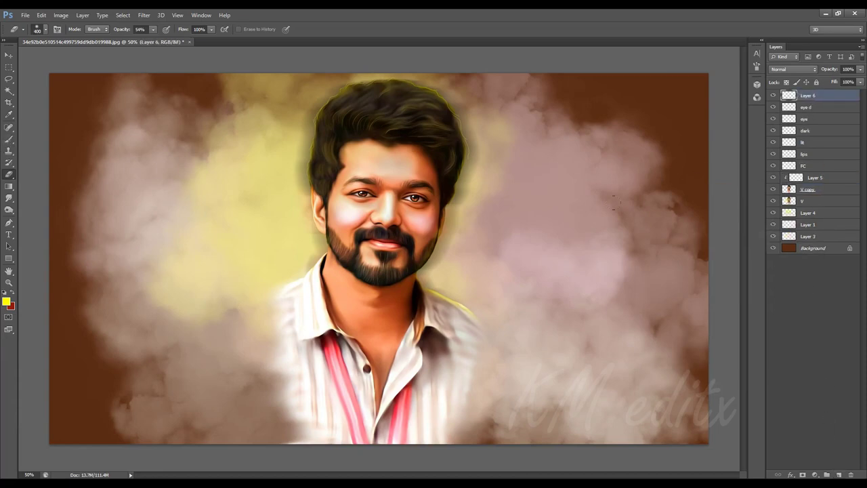
left_click_drag(153, 29, 178, 41)
key("b")
left_click_drag(195, 42, 230, 41)
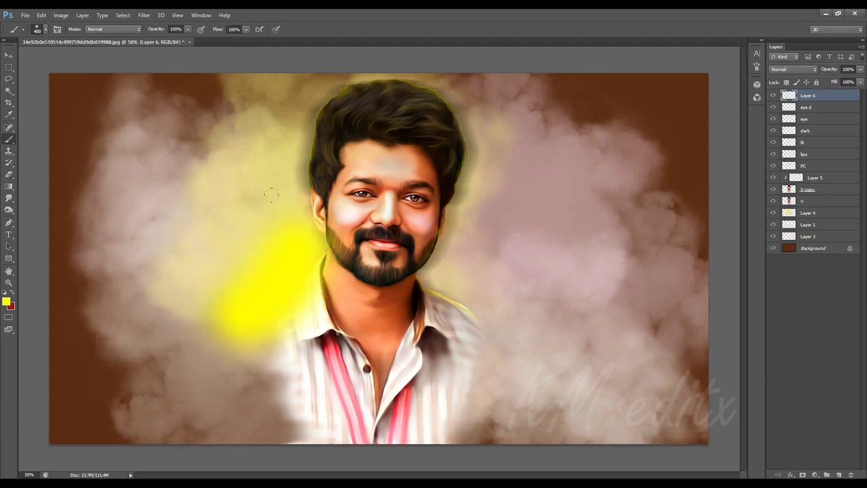
left_click_drag(257, 291, 474, 135)
key("ctrl+z")
left_click(274, 254)
left_click_drag(251, 191, 474, 325)
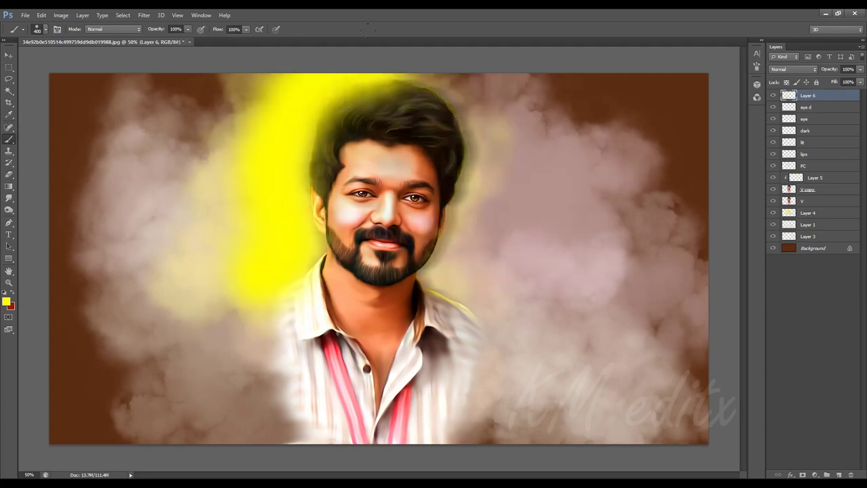
- Clear the selection and test a few blend modes on the yellow glow layer
left_click(804, 175, "ctrl")
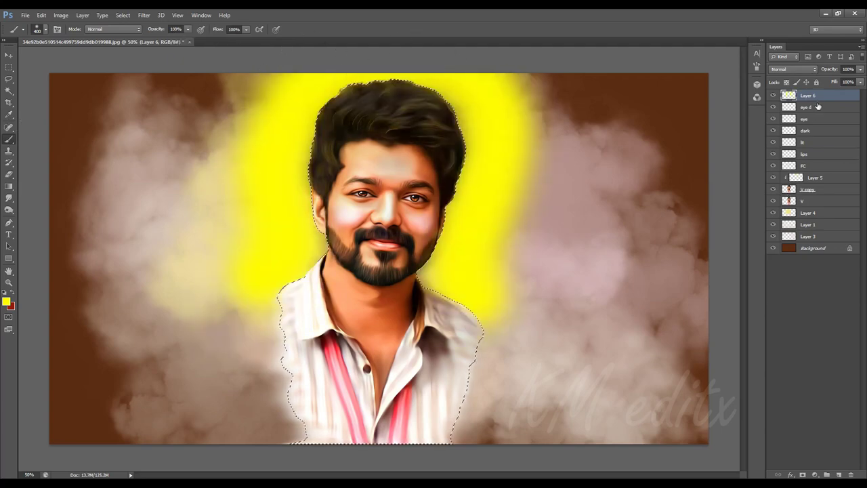
key("ctrl+d")
key("v")
left_click(793, 69)
left_click(785, 130)
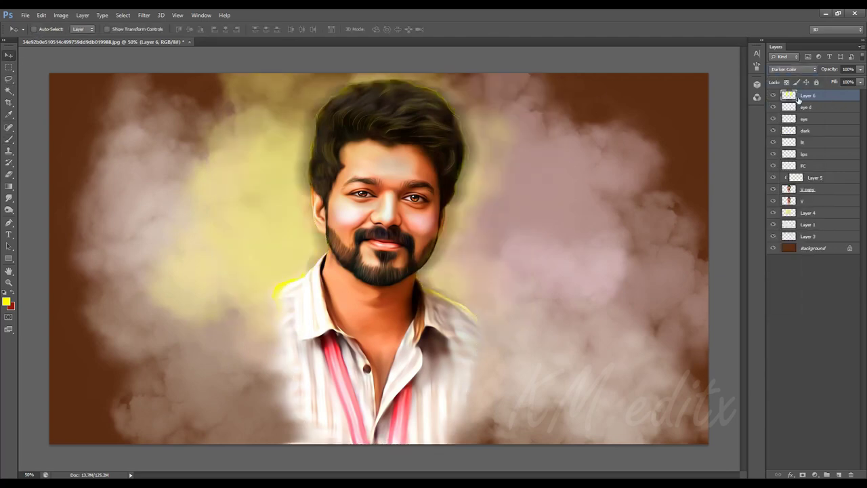
key("Down")
key("Down")
key("Down")
key("Down")
key("Down")
key("Down")
key("Down")
key("Down")
key("Down")
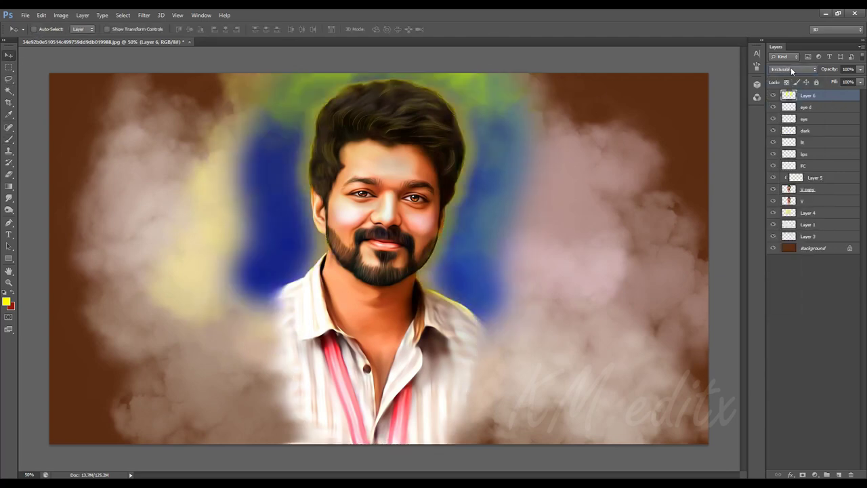
key("Down")
key("Down")
key("Down")
- Cycle through further blend modes to compare how the yellow glow looks
left_click(791, 69)
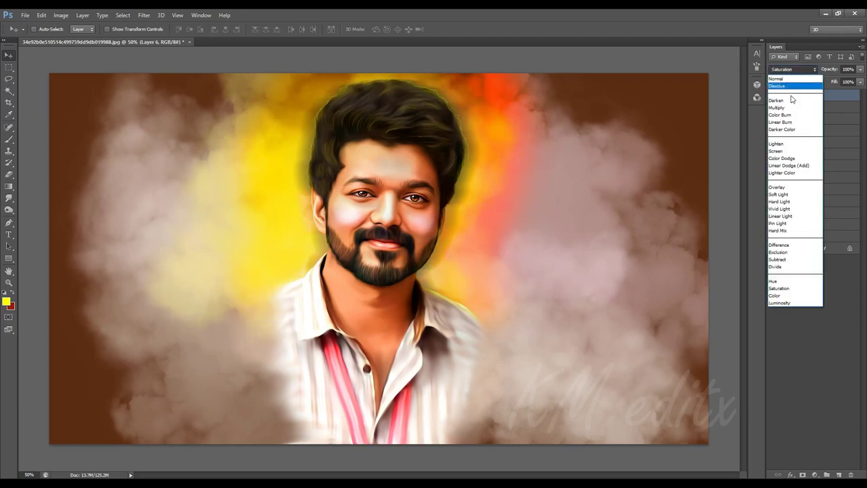
left_click(777, 292)
key("Up")
key("Down")
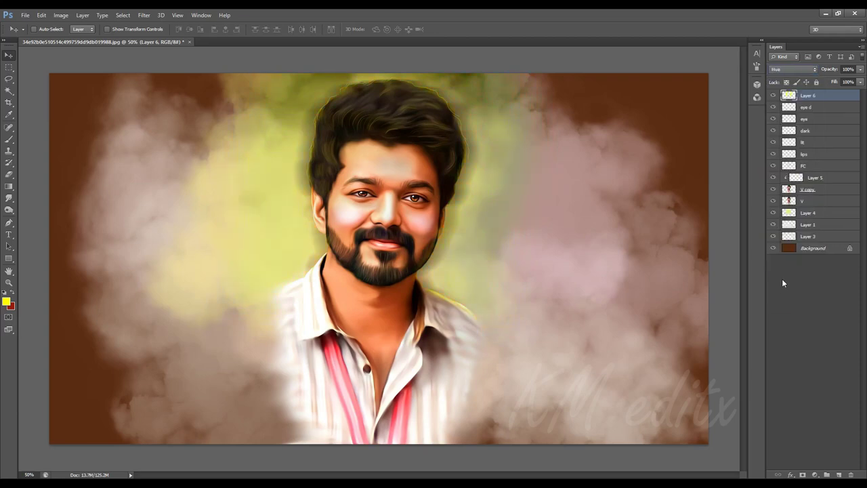
key("Up")
key("Up")
key("Up")
key("Up")
key("Up")
key("Up")
key("Up")
key("Up")
key("Up")
key("Up")
key("Up")
key("Up")
key("Up")
key("Down")
key("Down")
key("Down")
key("Up")
key("Up")
key("Down")
key("Down")
key("Up")
key("Down")
key("Down")
key("Down")
key("Down")
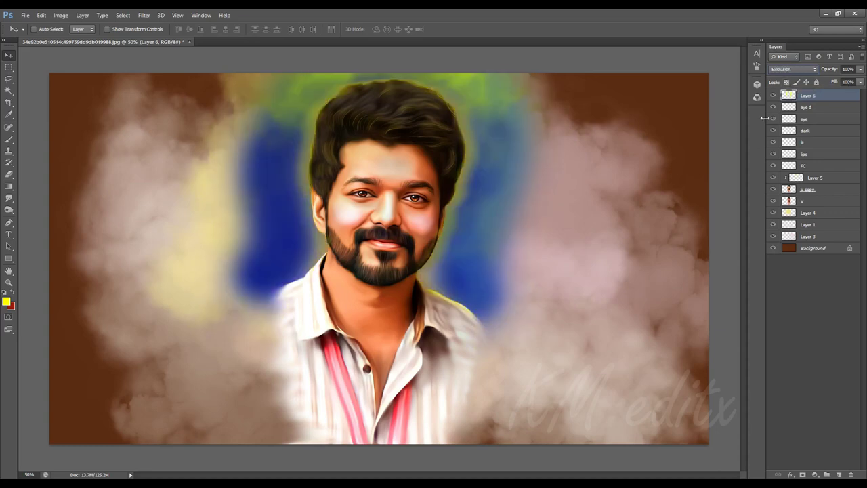
key("Down")
key("Down")
key("Down")
key("Down")
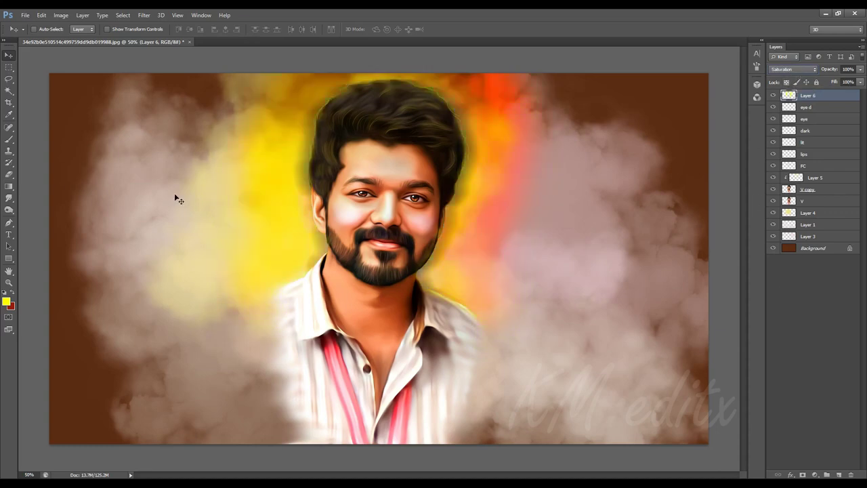
- Set the eraser strength to 25%, then return to the brush
key("e")
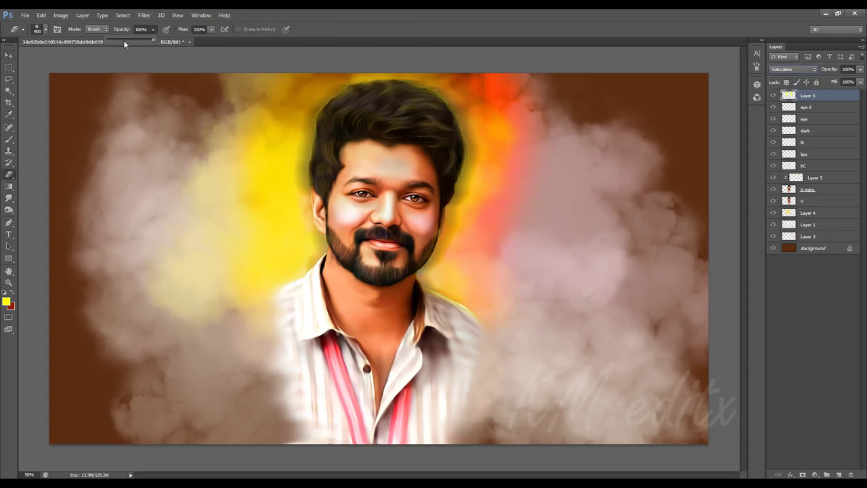
key("2")
key("5")
left_click(9, 139)
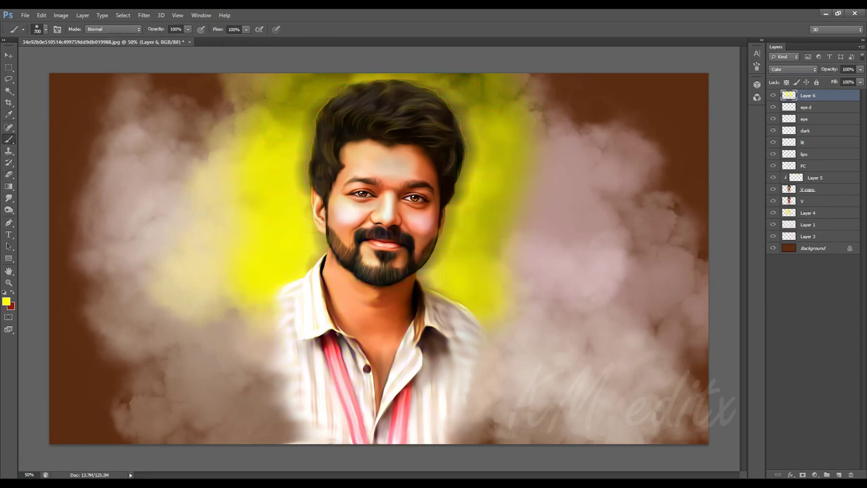
- Blend the yellow glow as Soft Light at 28% opacity and fit the image on screen
left_click(794, 69)
left_click(786, 195)
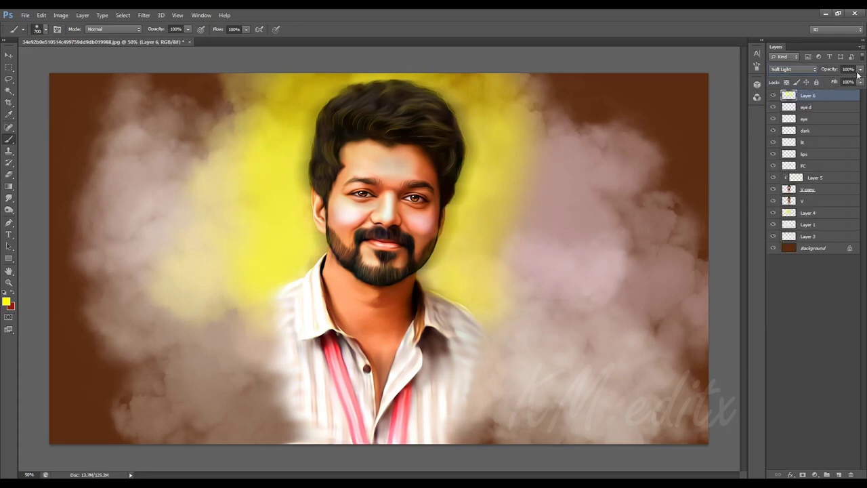
left_click_drag(859, 69, 827, 82)
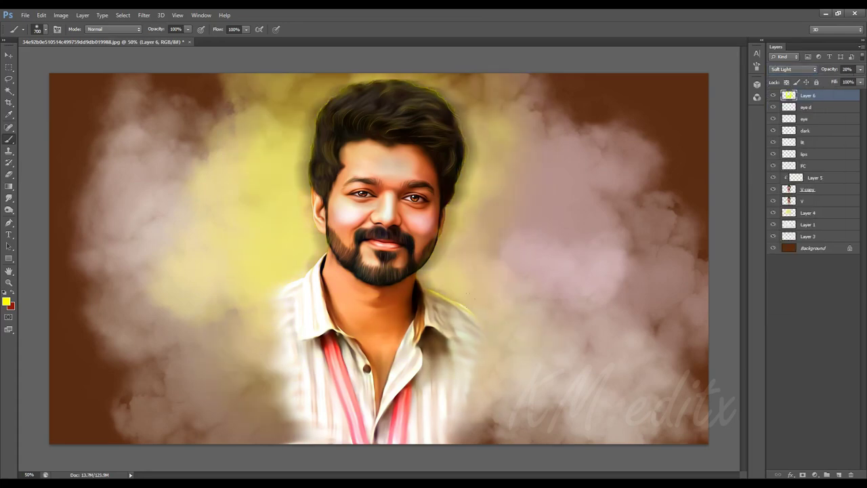
key("ctrl+plus")
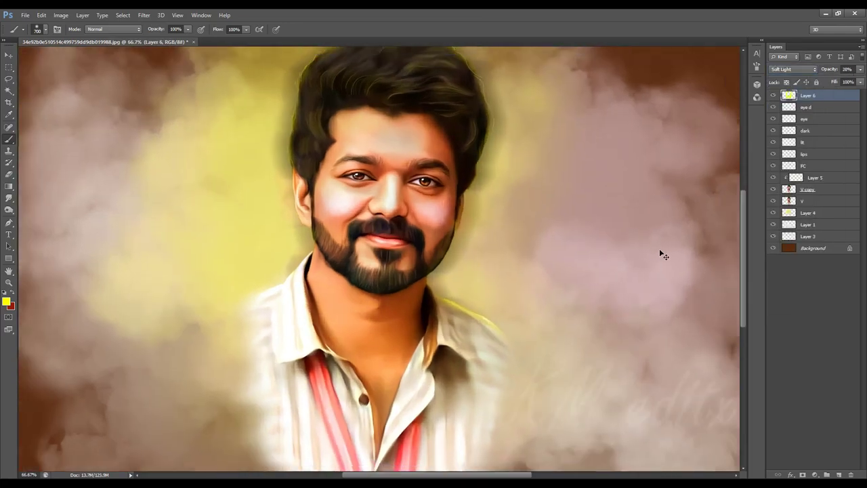
key("ctrl+0")
key("v")
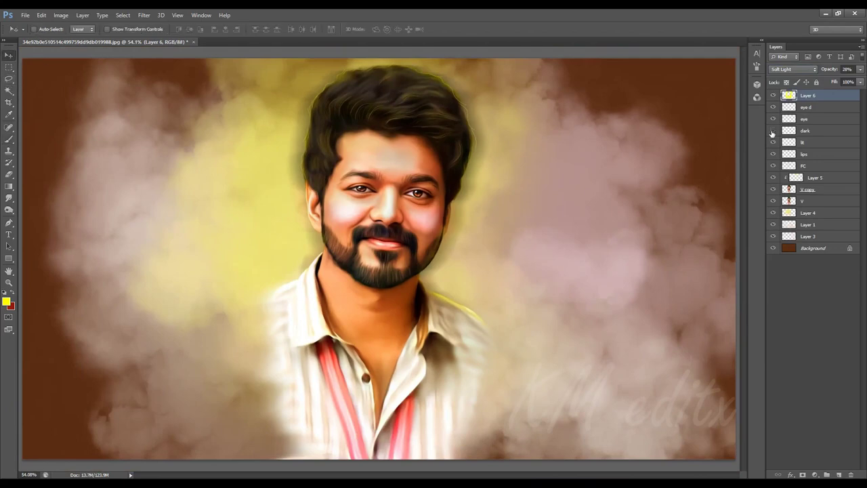
- Move the dark layer to the top of the layer stack
double_click(830, 130)
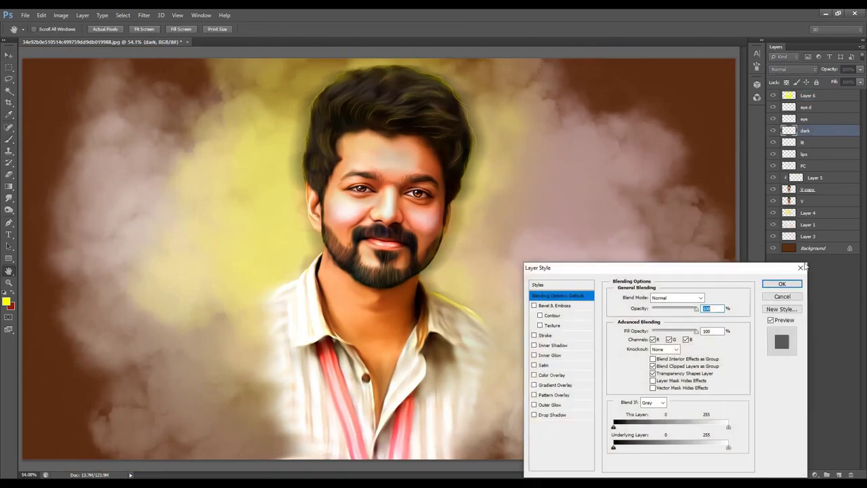
left_click(801, 267)
left_click_drag(816, 92, 776, 100)
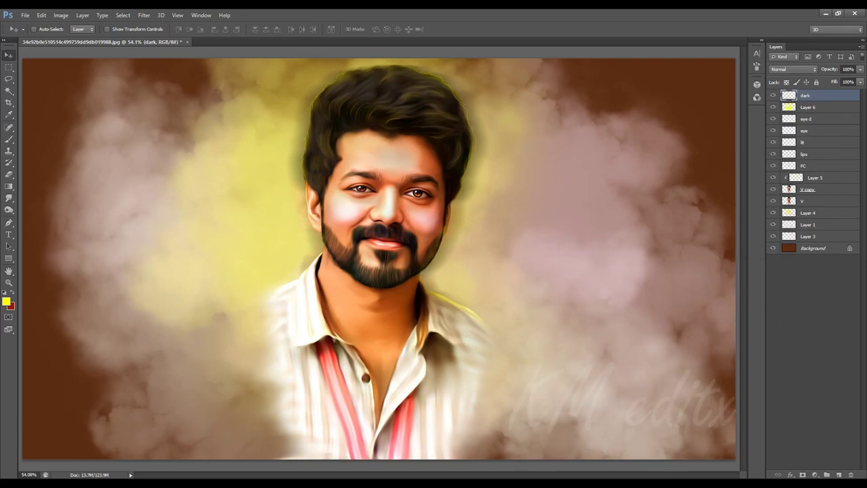
key("Tab")
key("Tab")
- Fully desaturate Layer 3's clouds (Saturation -100) and lower their lightness with Hue/Saturation
left_click(809, 235)
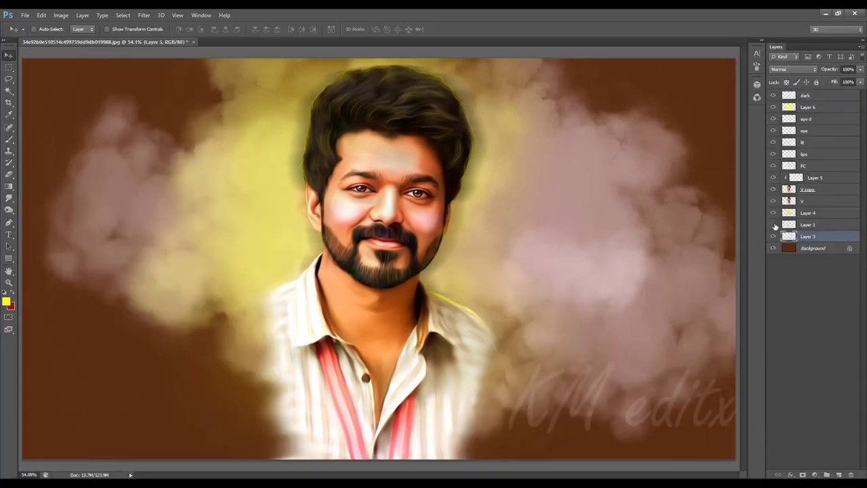
left_click(773, 224)
left_click(772, 235)
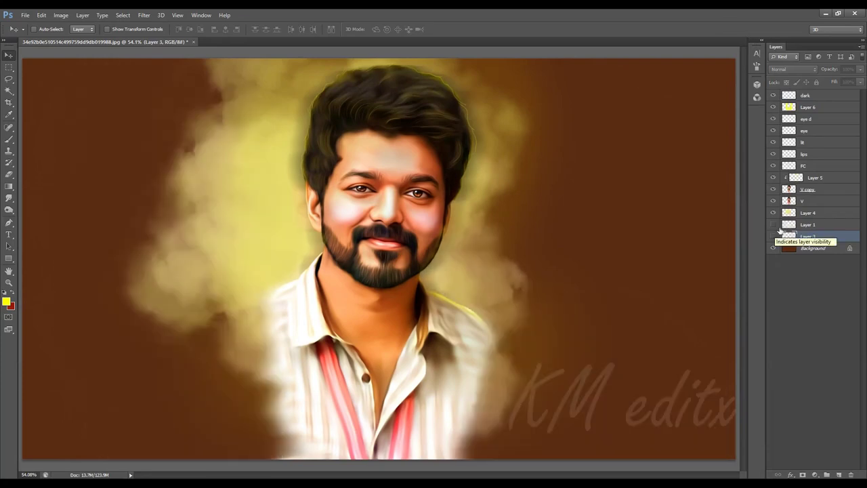
left_click(773, 236)
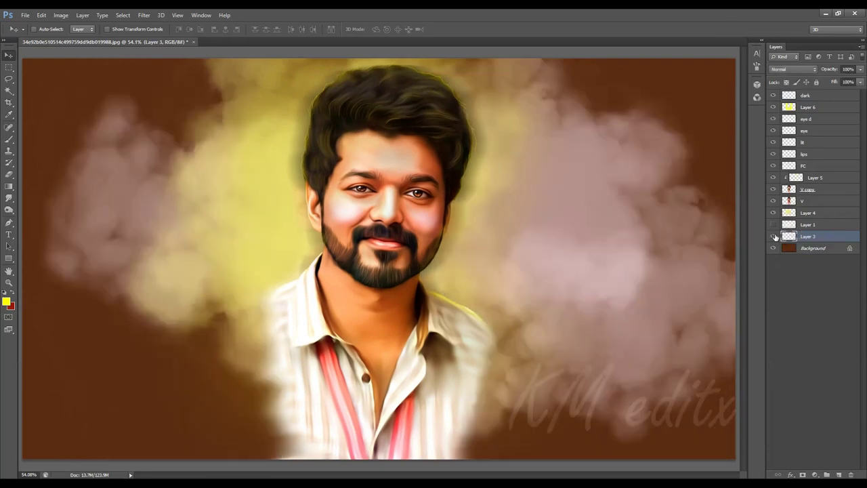
left_click(61, 15)
left_click(183, 85)
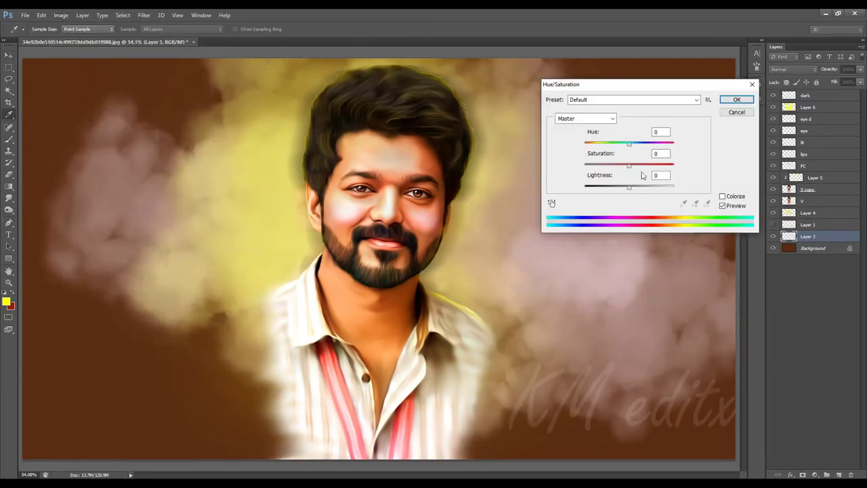
left_click_drag(629, 165, 673, 165)
left_click_drag(629, 187, 614, 191)
key("shift+Tab")
type("-100")
key("Tab")
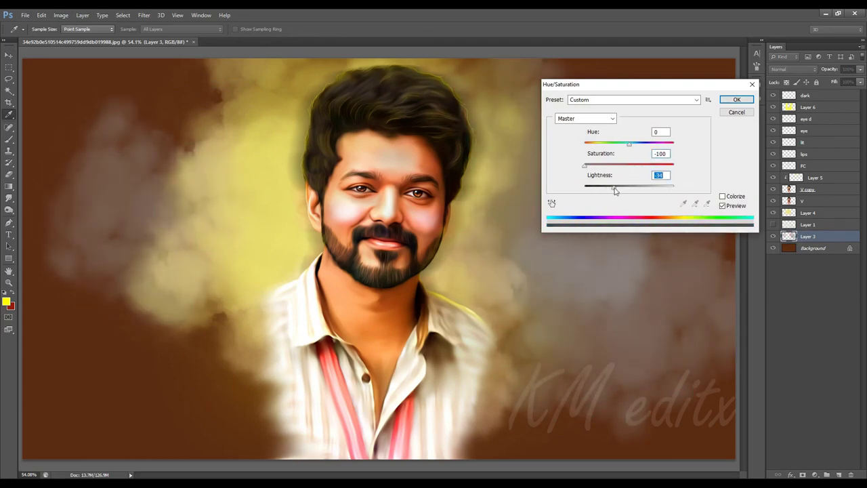
key("Return")
- Darken Layer 1's clouds to about -78 lightness with Hue/Saturation
left_click(773, 225)
left_click(802, 224)
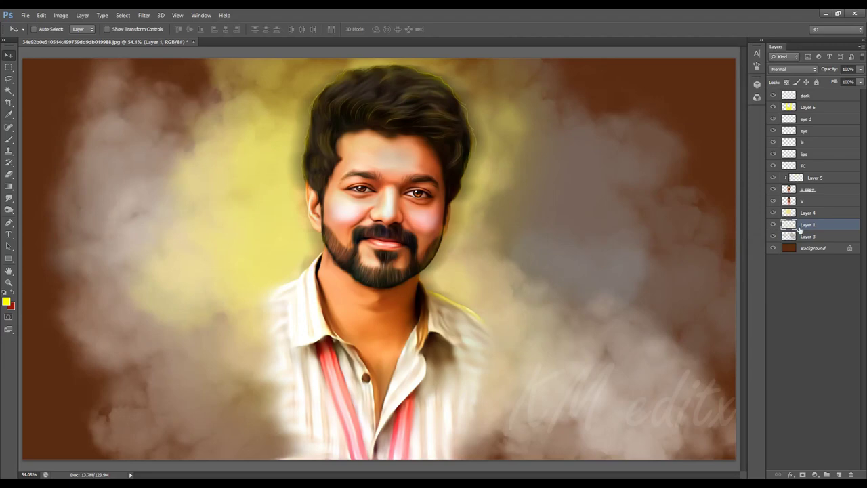
left_click(61, 15)
left_click(197, 113)
mouse_move(629, 185)
left_mouse_down()
mouse_move(591, 188)
mouse_move(598, 189)
left_mouse_up()
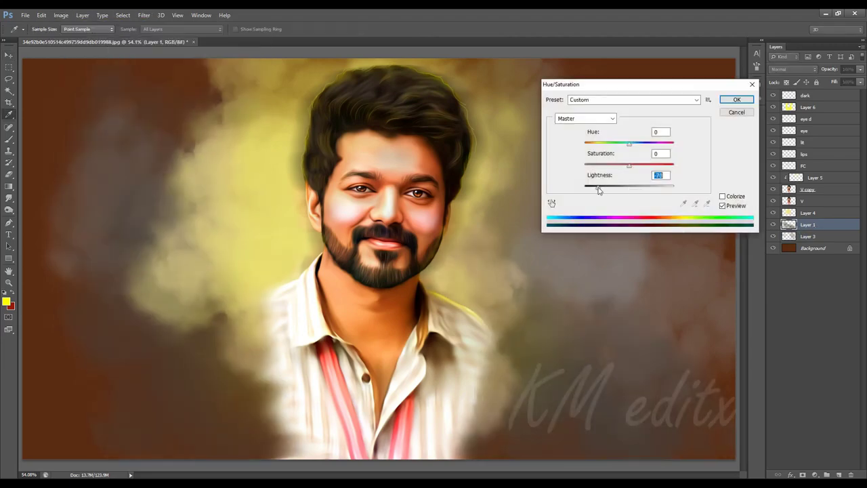
key("Return")
- Slightly lower Layer 4's lightness with Hue/Saturation and view the finished portrait
key("v")
left_click(807, 212)
left_click(773, 212)
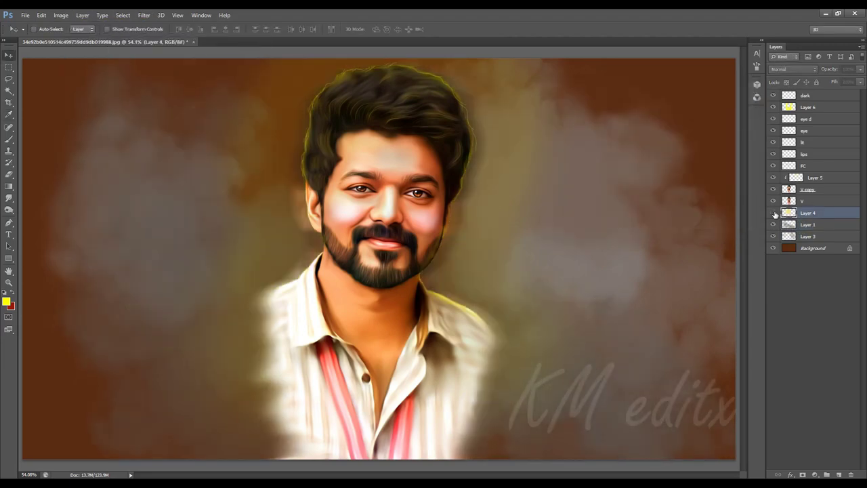
left_click(773, 213)
left_click(61, 15)
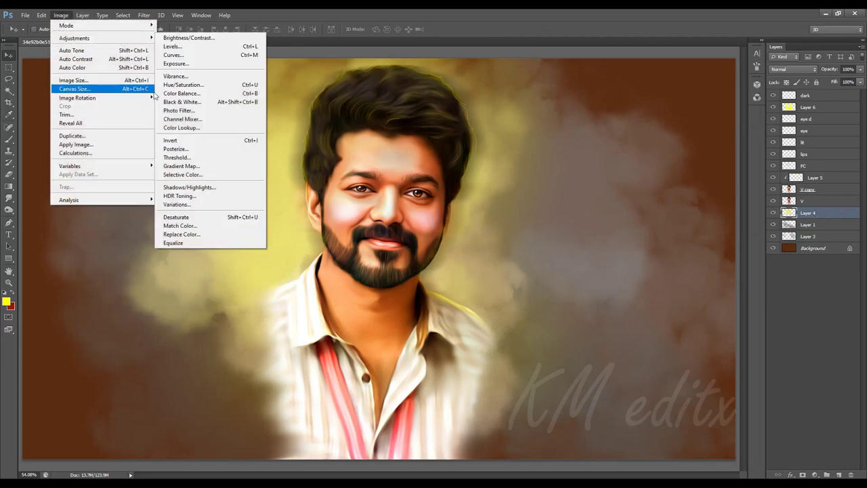
left_click(183, 84)
mouse_move(629, 186)
left_mouse_down()
mouse_move(615, 187)
mouse_move(627, 193)
left_mouse_up()
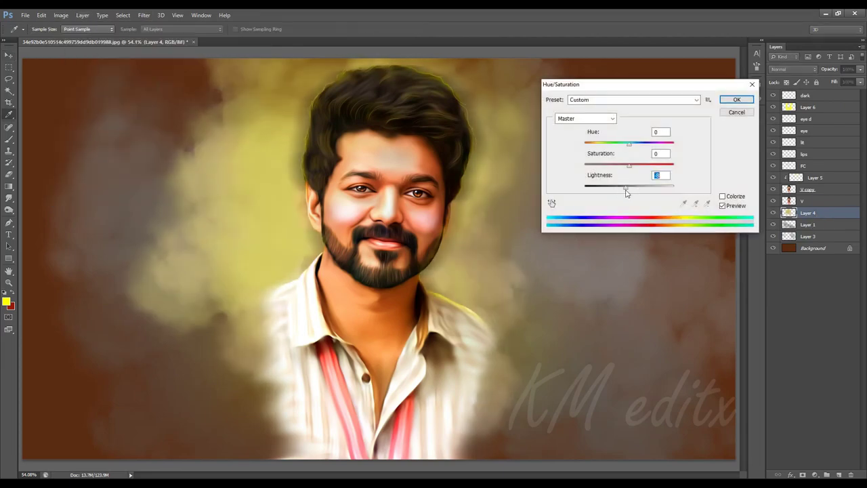
left_click(736, 100)
key("Tab")
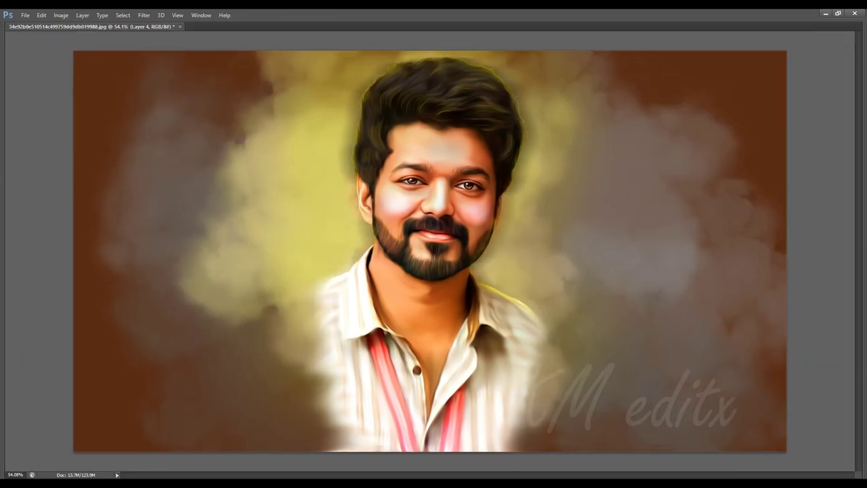